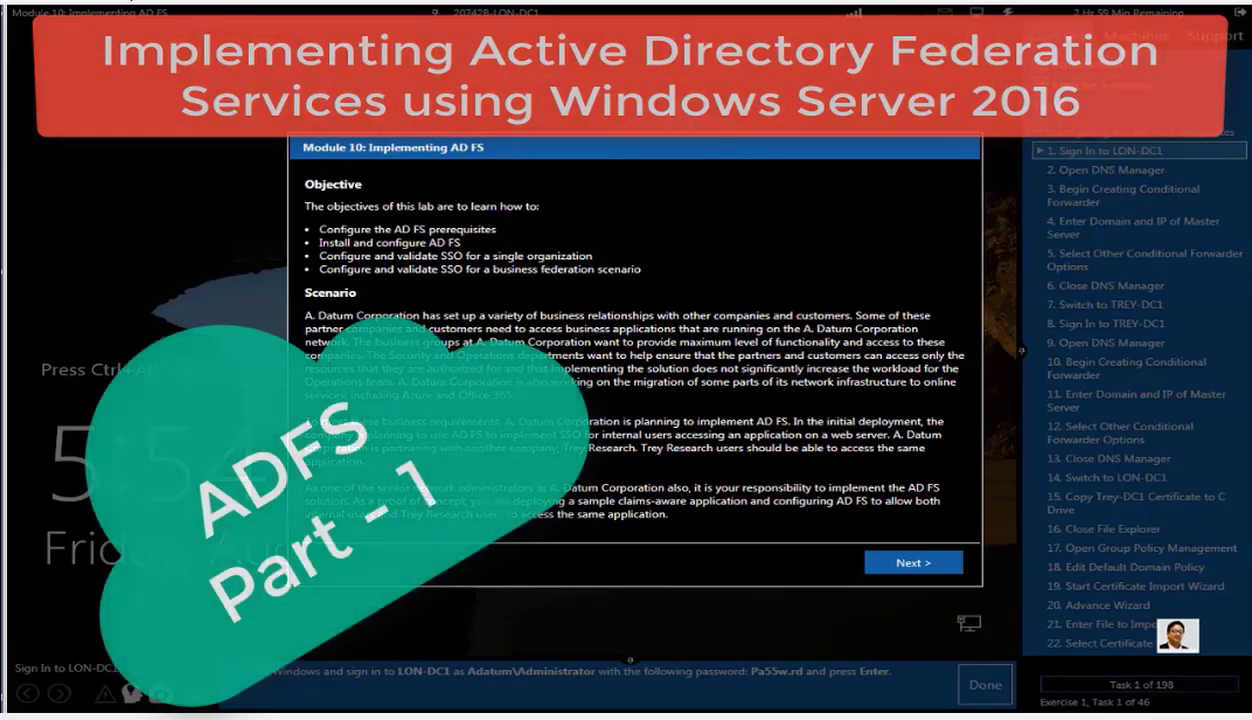
- Read the four Module 10 lab objectives and the opening scenario paragraph
left_click_drag(322, 229, 703, 273)
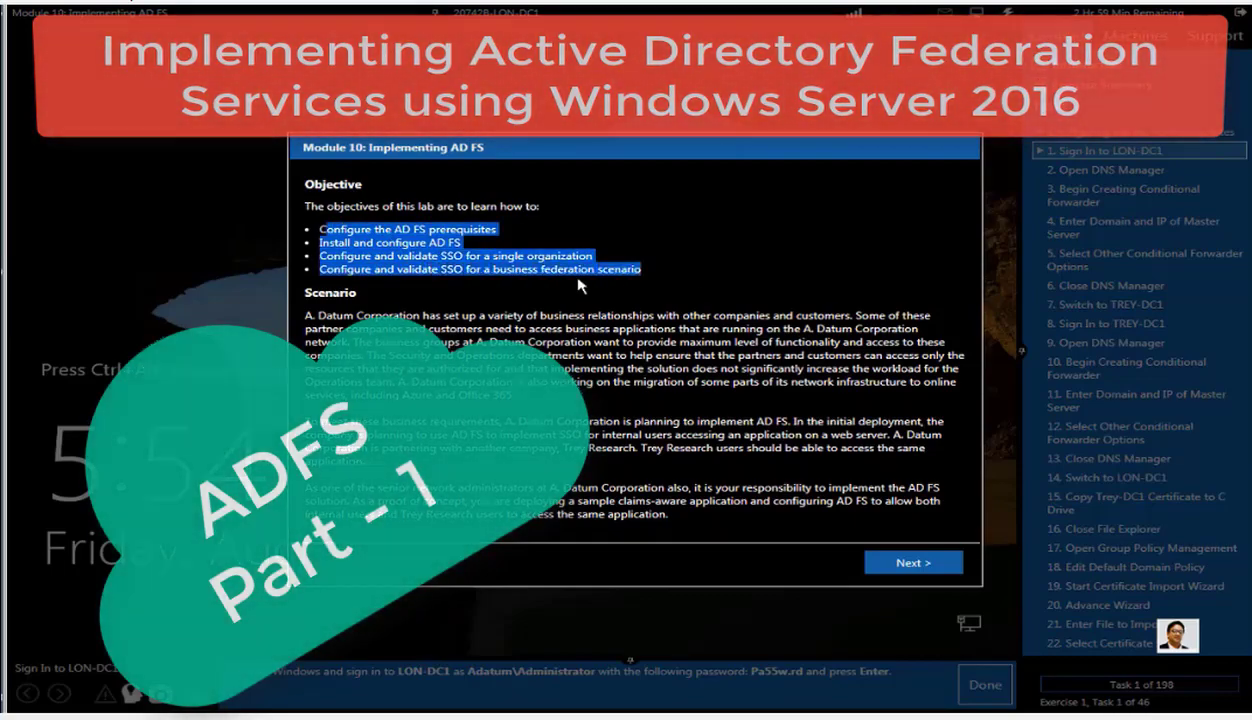
left_click(570, 284)
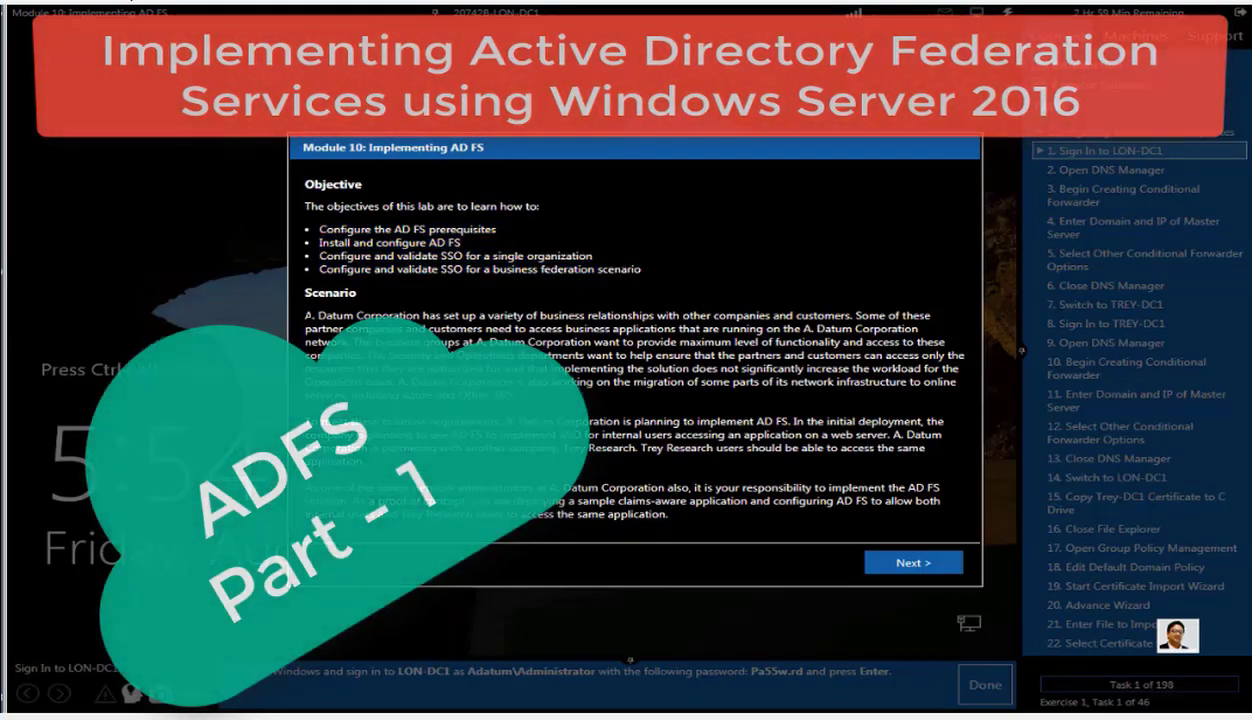
left_click_drag(316, 315, 765, 529)
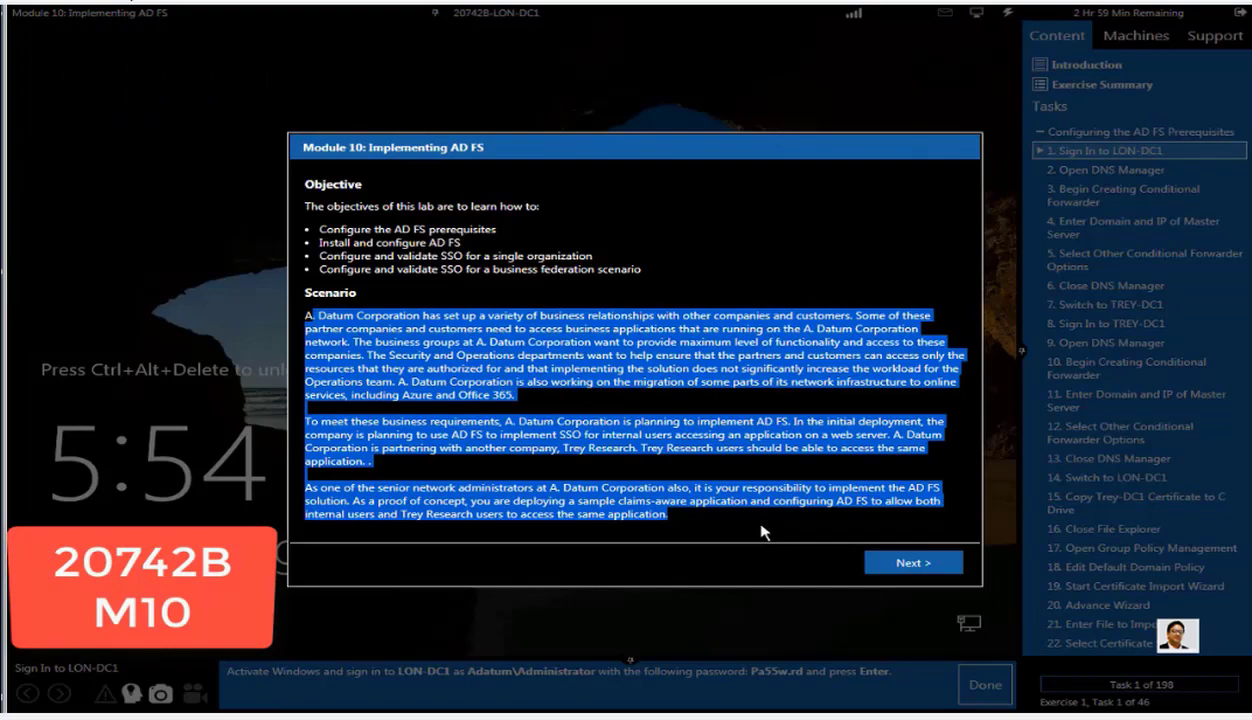
left_click(765, 533)
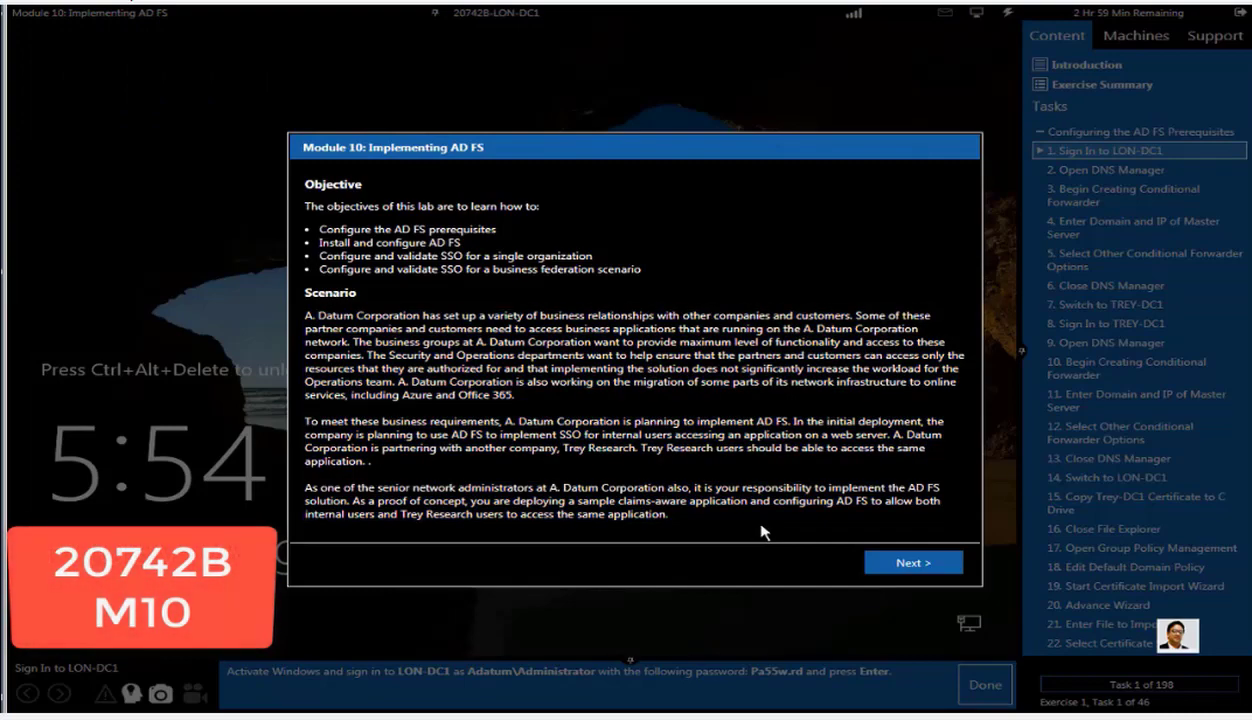
- Go on to the AD FS prerequisites exercise overview and read its three exercise goals
left_click(910, 565)
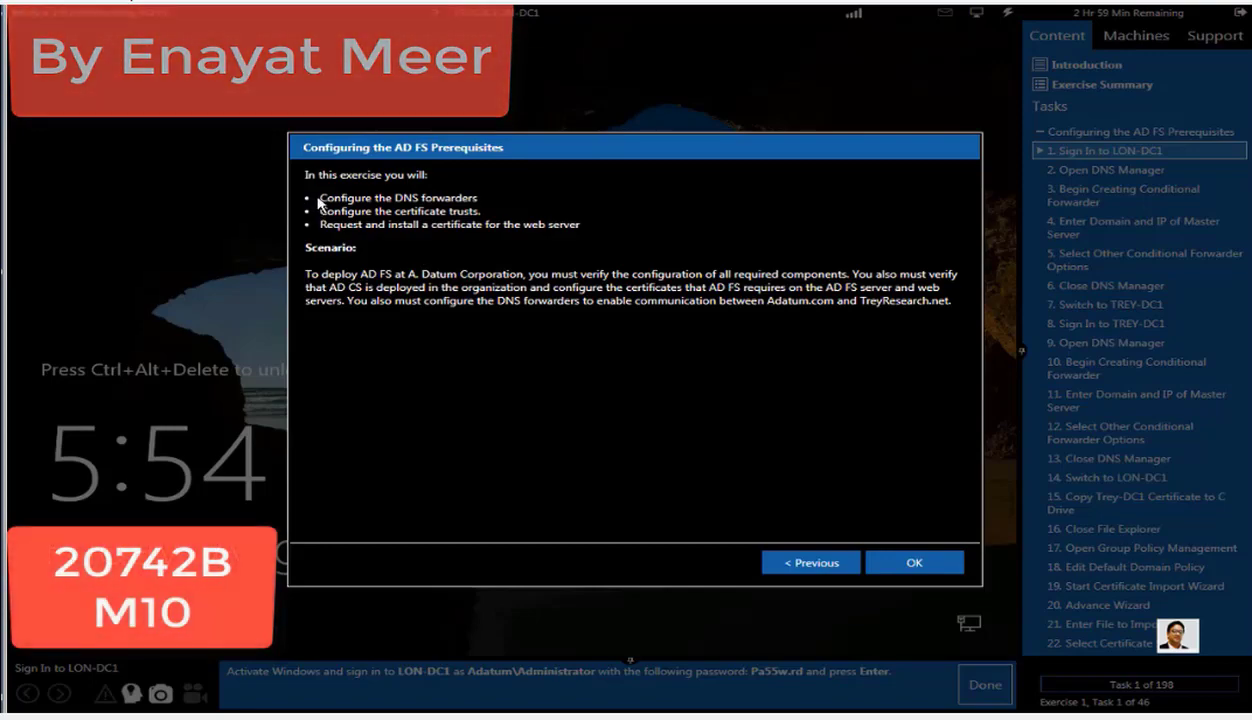
left_click_drag(317, 198, 936, 426)
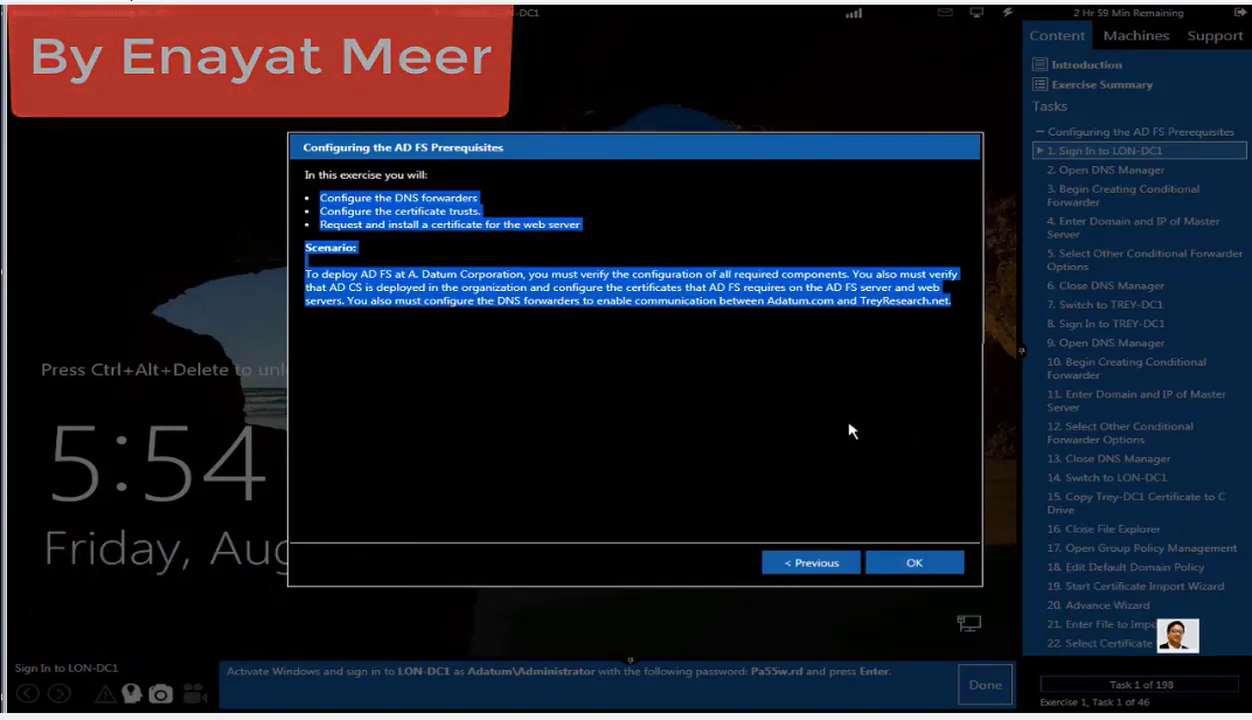
left_click(855, 475)
- Dismiss the exercise overview and review the lab's virtual machines and credentials panel
left_click(915, 565)
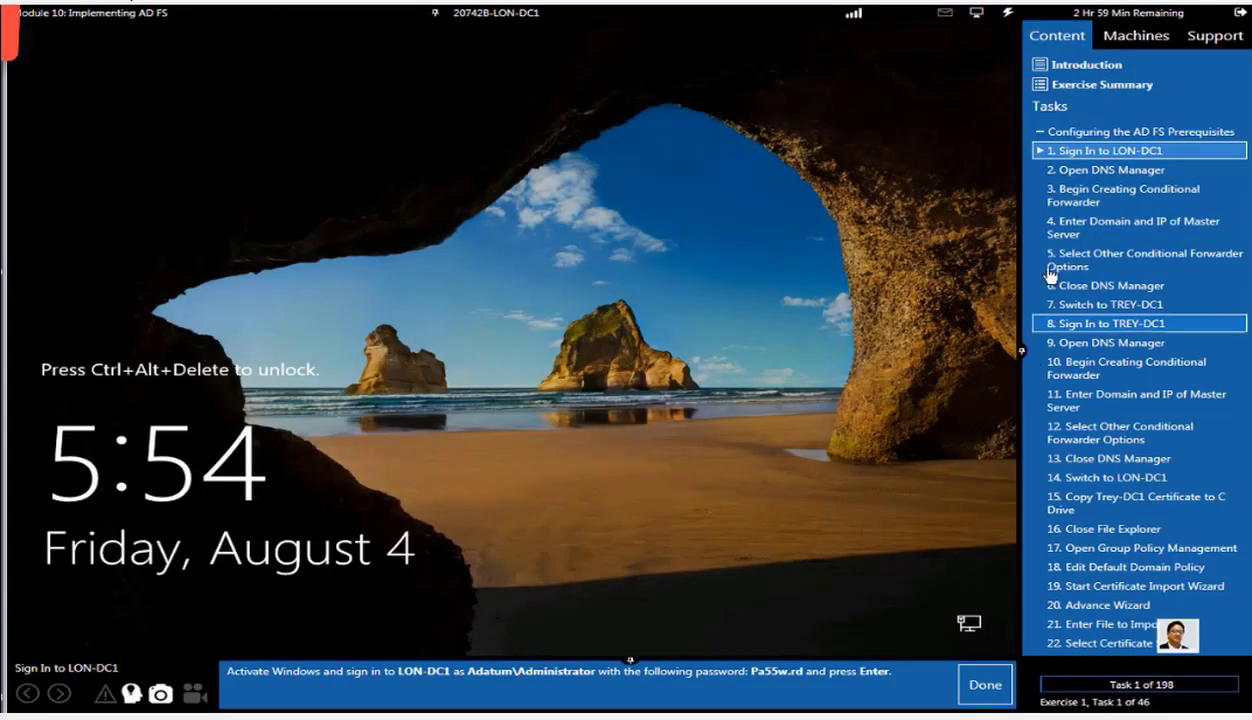
left_click(1137, 36)
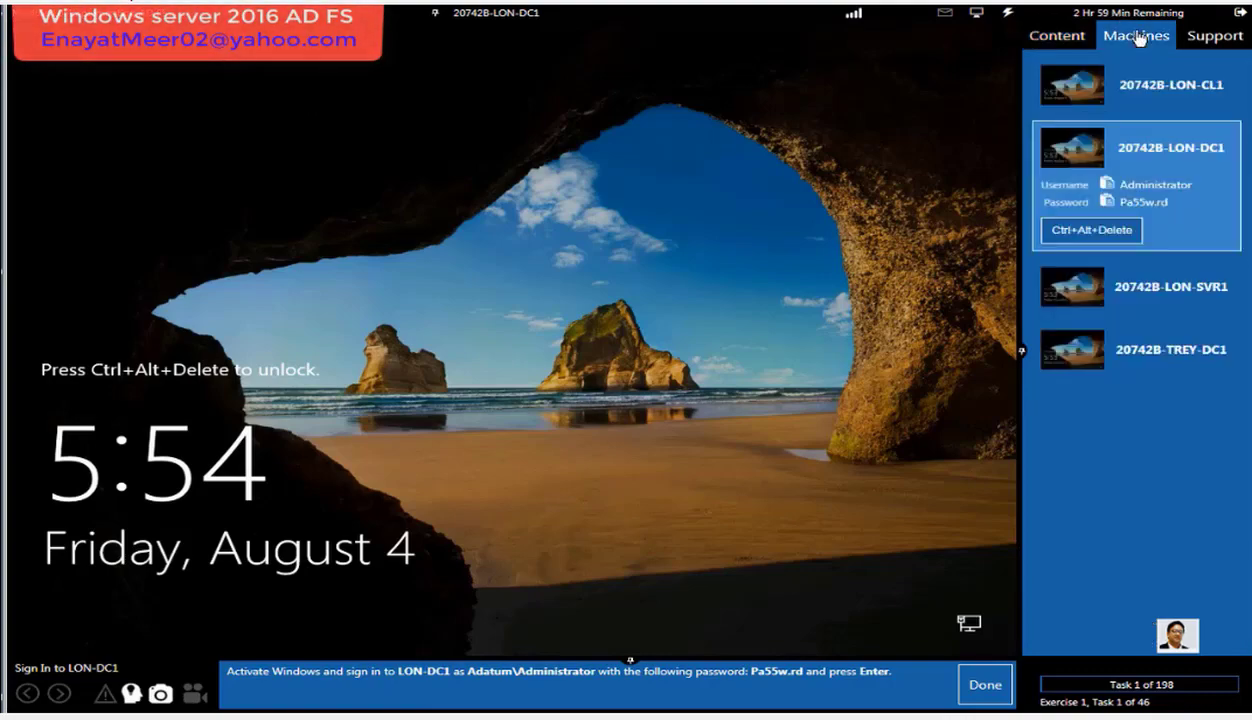
left_click(491, 14)
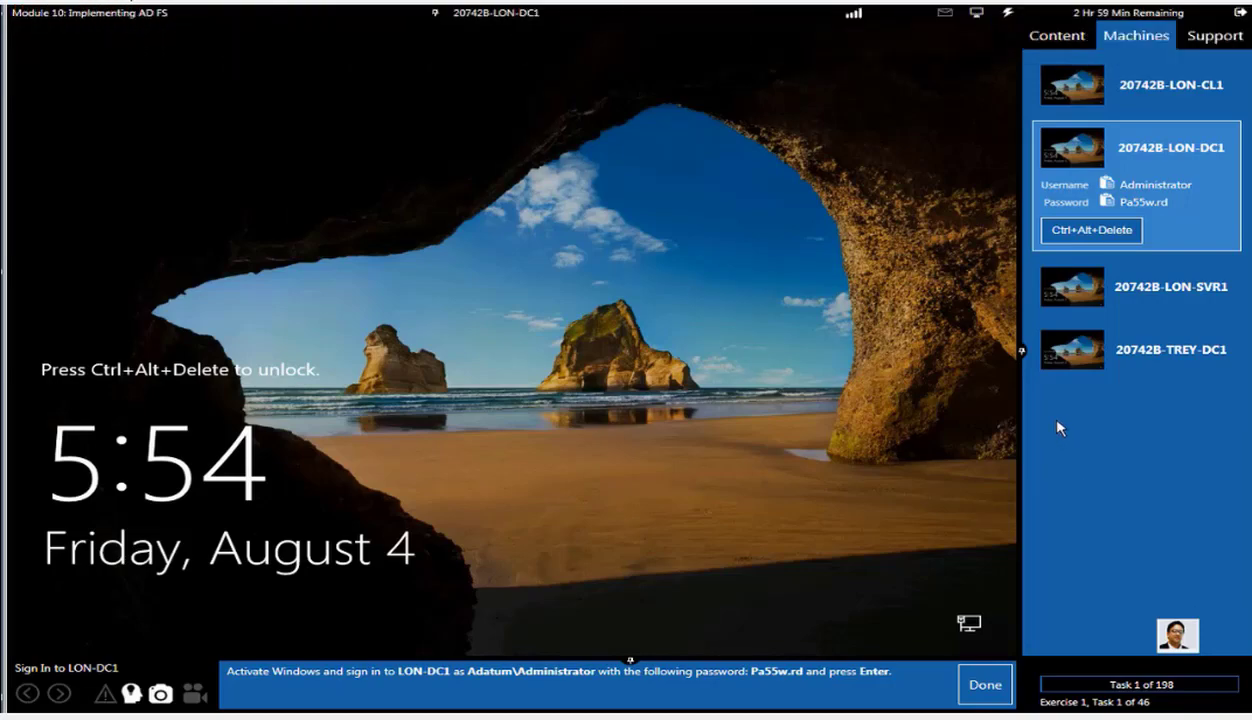
left_click(1022, 350)
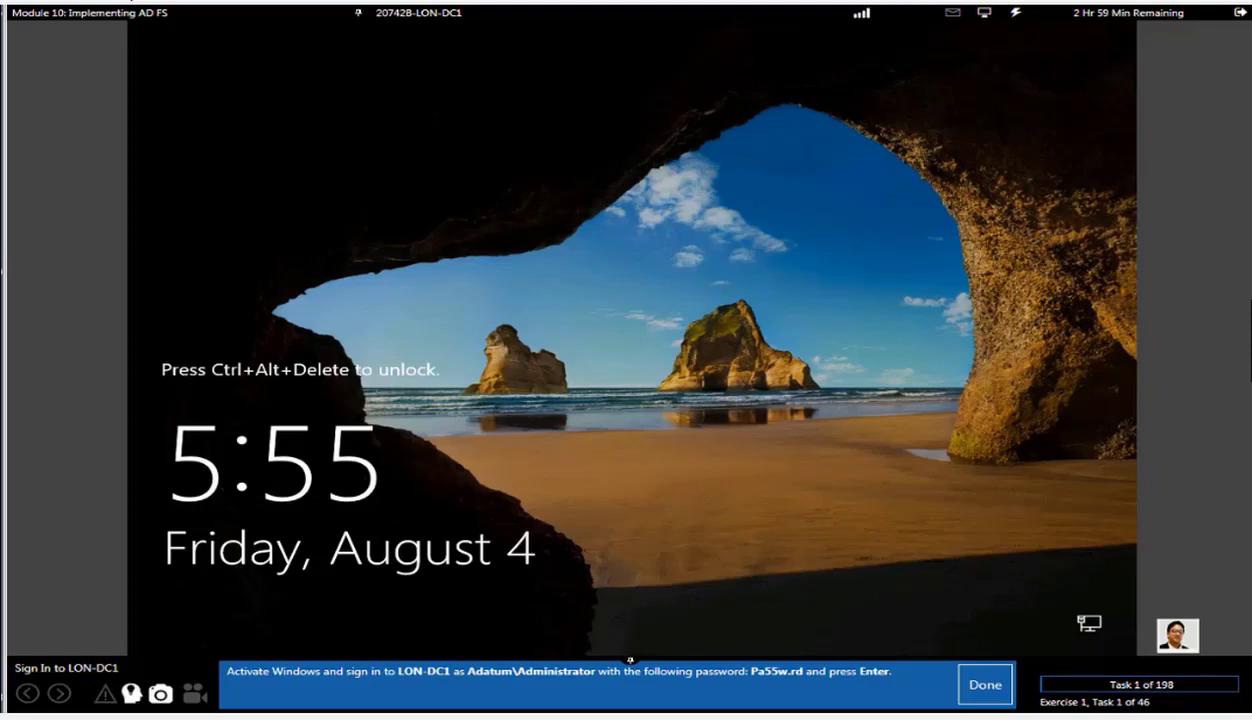
left_click(1248, 350)
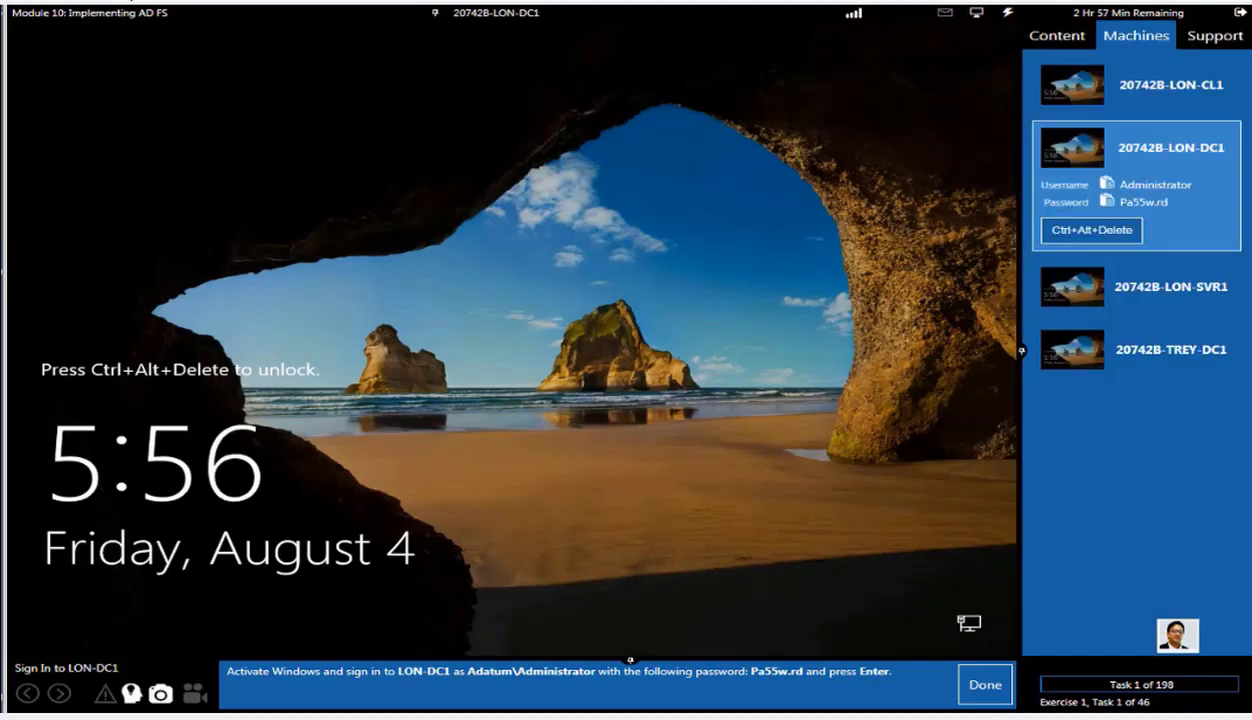
- Unlock LON-DC1 with Ctrl+Alt+Delete and sign in using the pasted administrator password
left_click(1009, 14)
left_click(1030, 29)
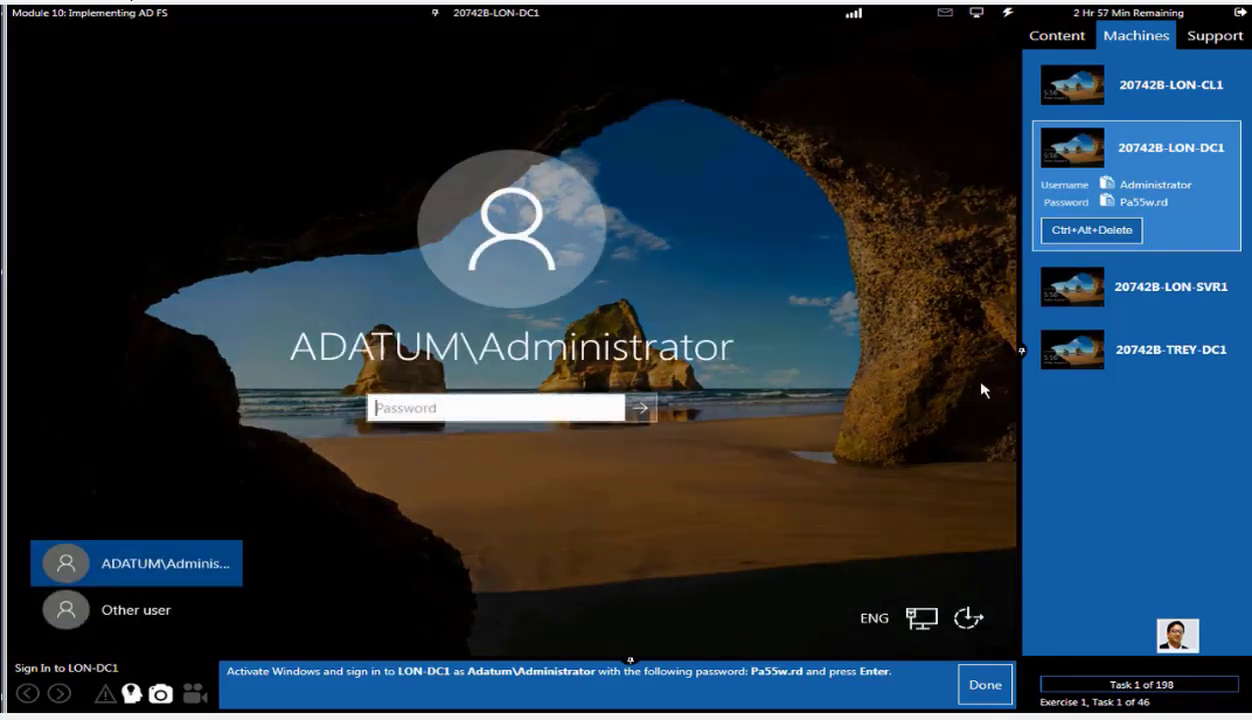
left_click(1009, 14)
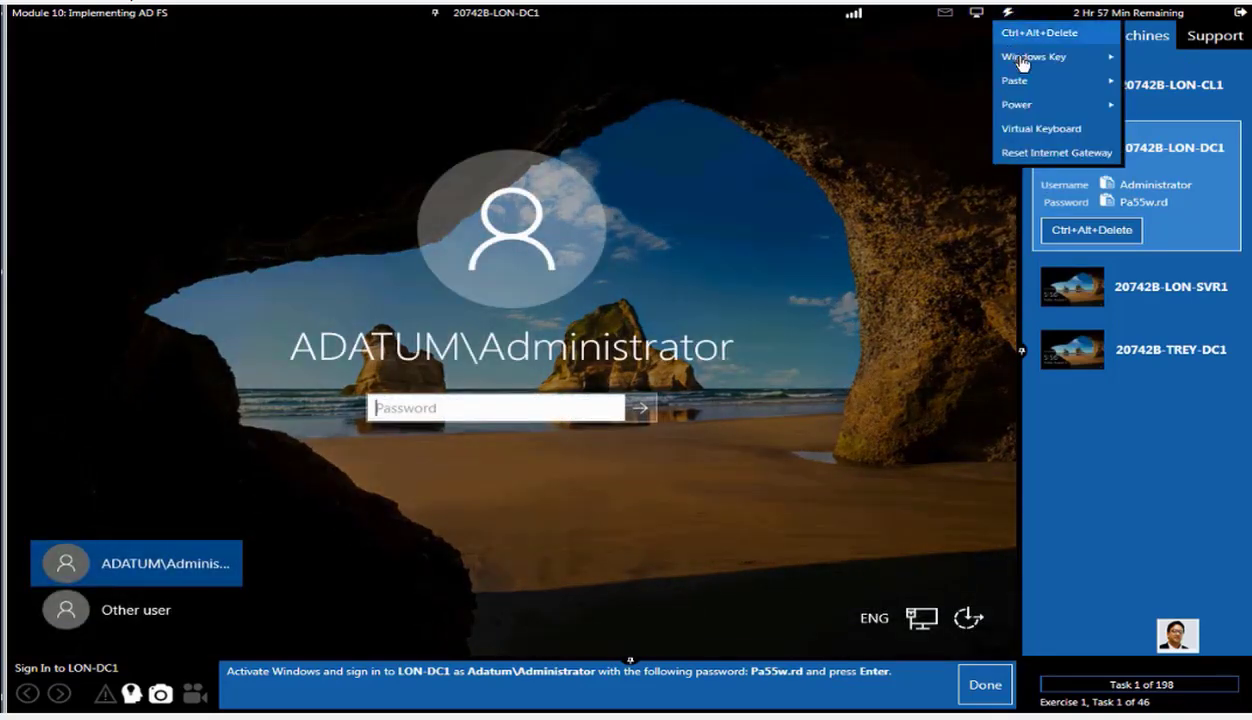
mouse_move(1028, 82)
left_click(1162, 106)
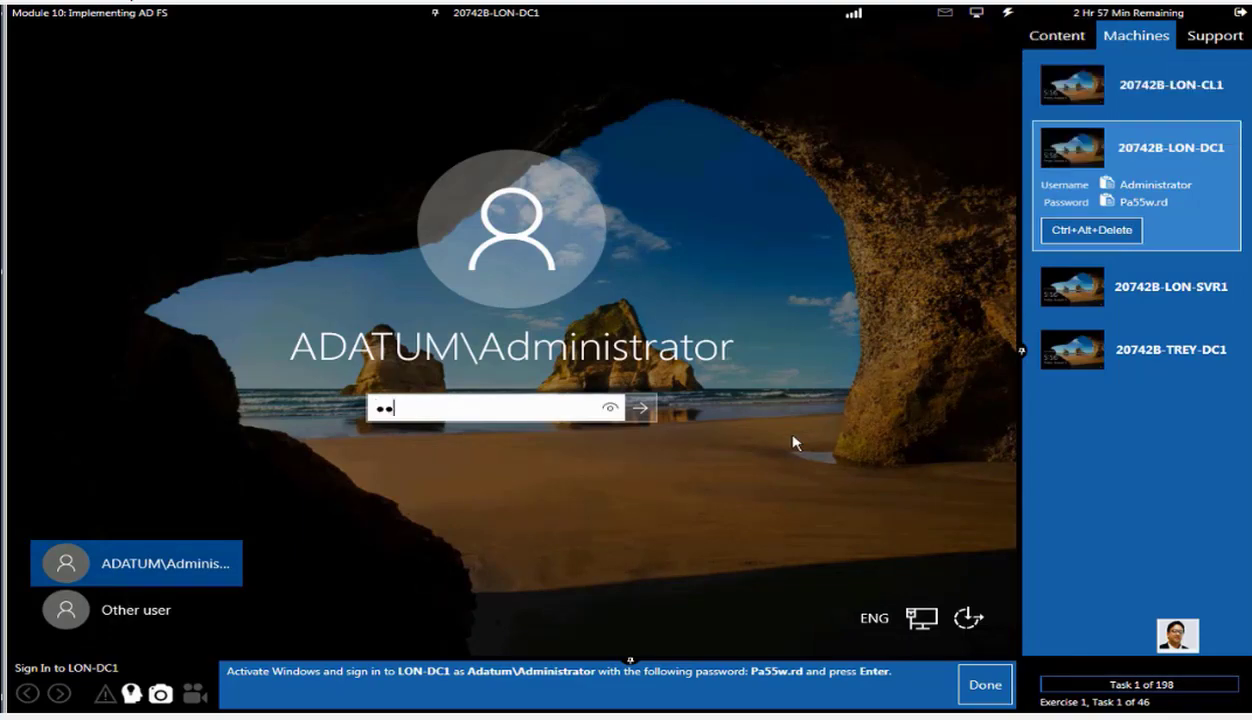
left_click(640, 407)
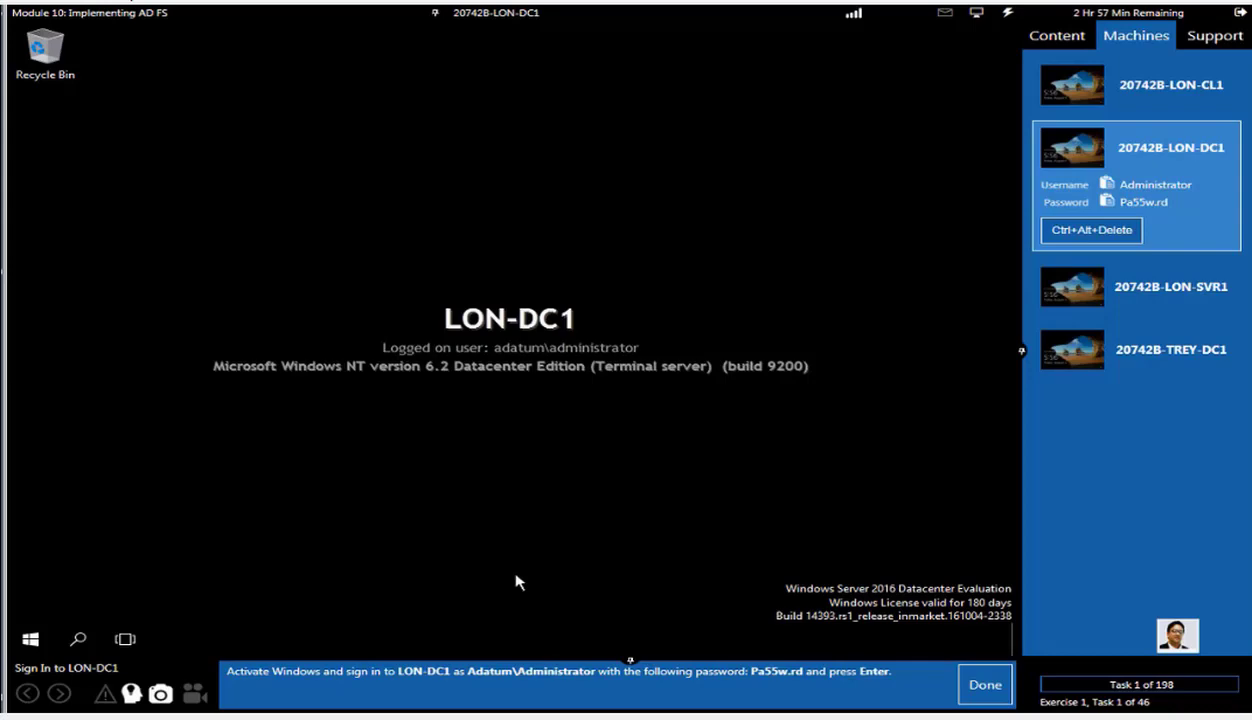
- Launch DNS Manager from Server Manager Tools and expand Forward Lookup Zones to show _msdcs.Adatum.com and Adatum.com
left_click(979, 683)
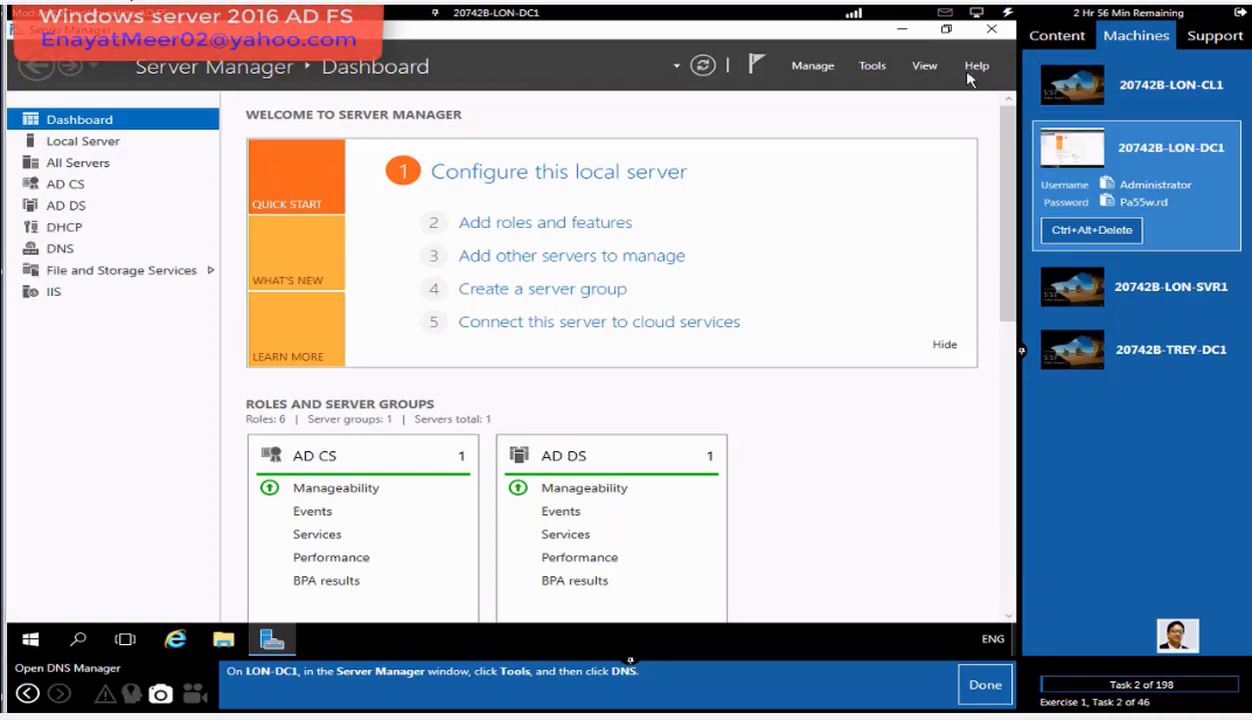
left_click(872, 65)
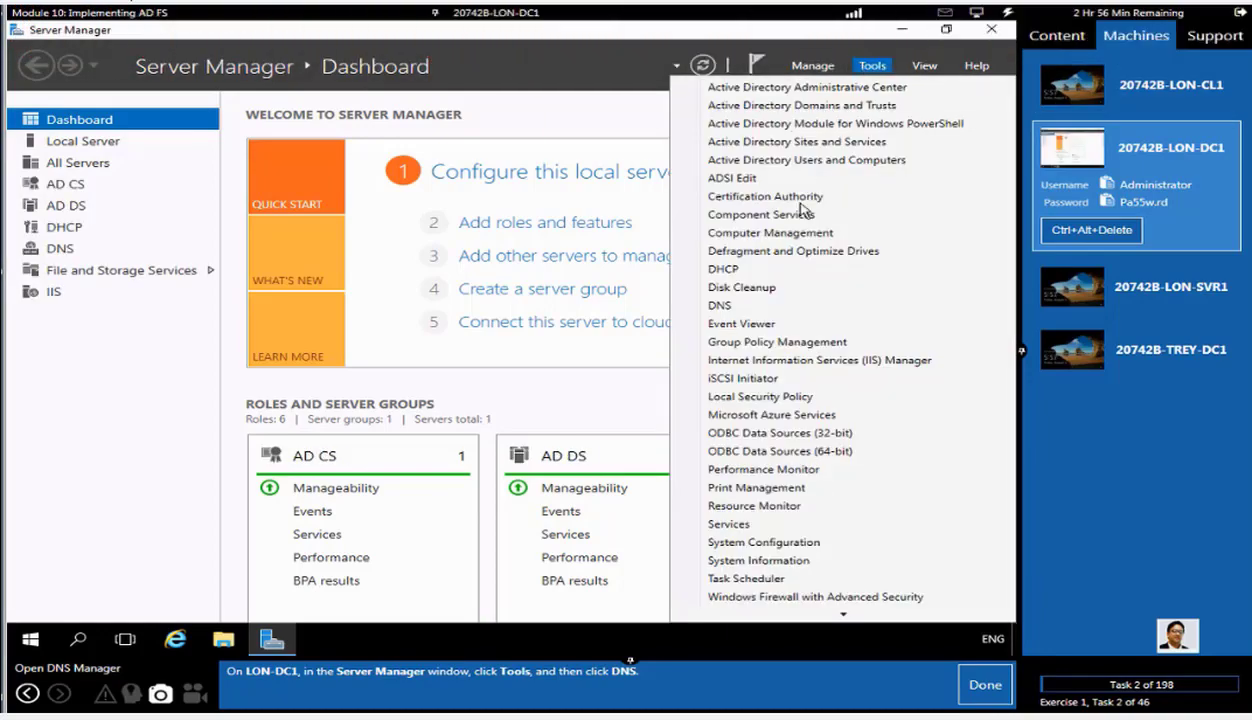
left_click(755, 305)
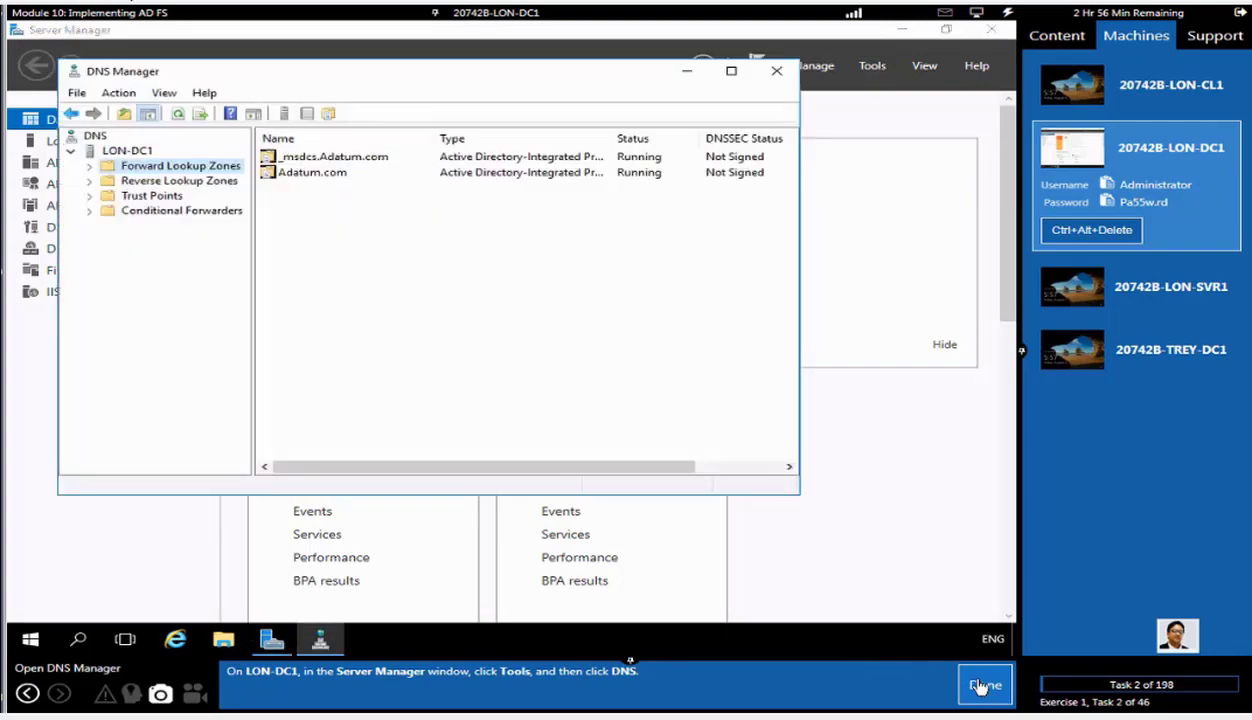
left_click(981, 686)
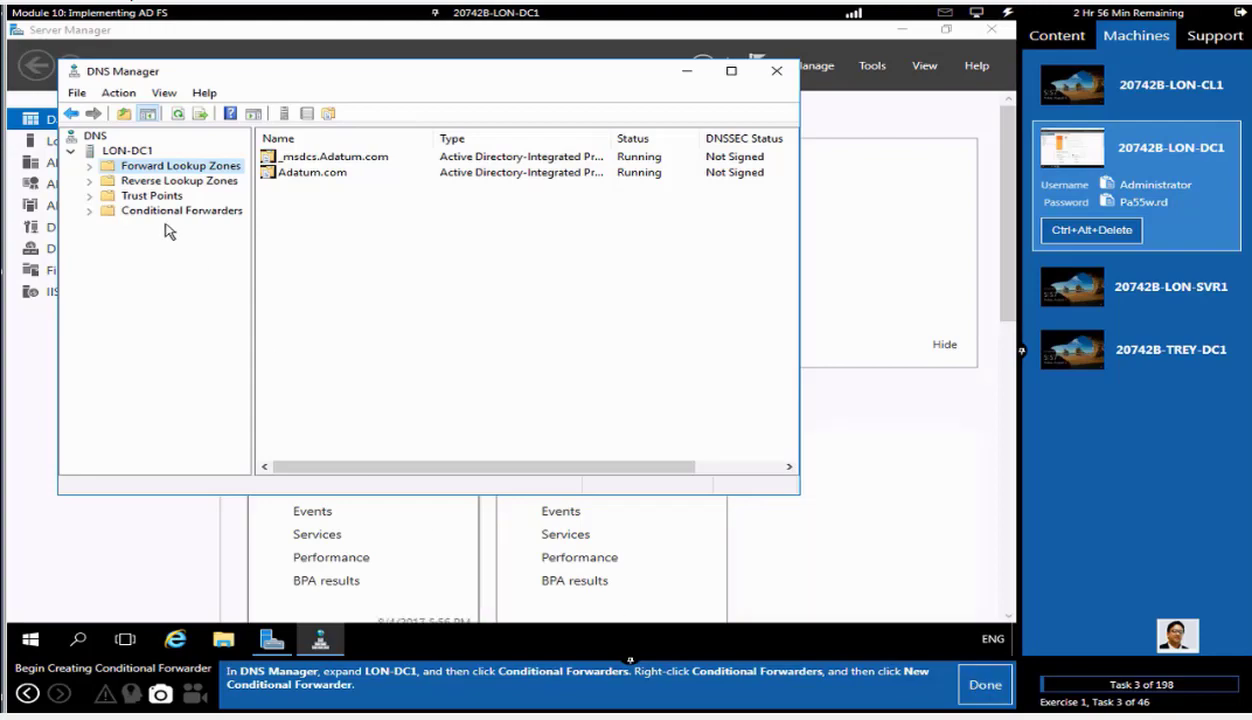
left_click(89, 166)
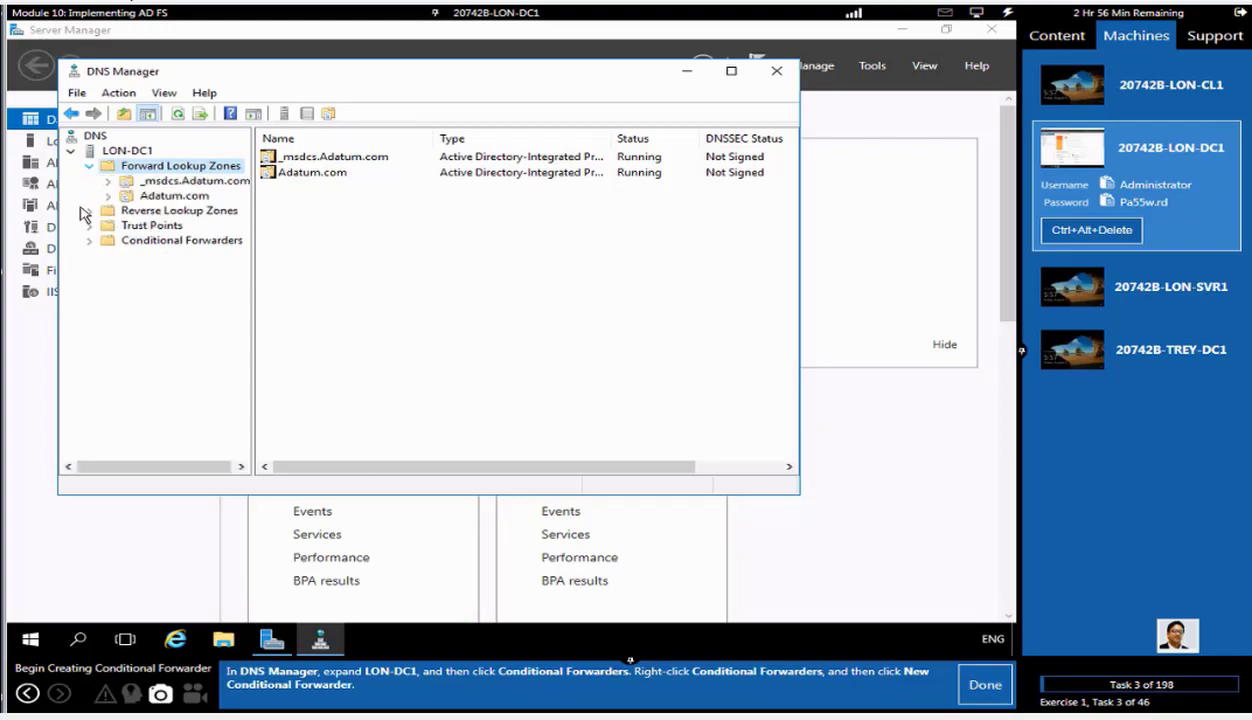
- Start a new conditional forwarder from the Conditional Forwarders folder
left_click(157, 244)
right_click(157, 244)
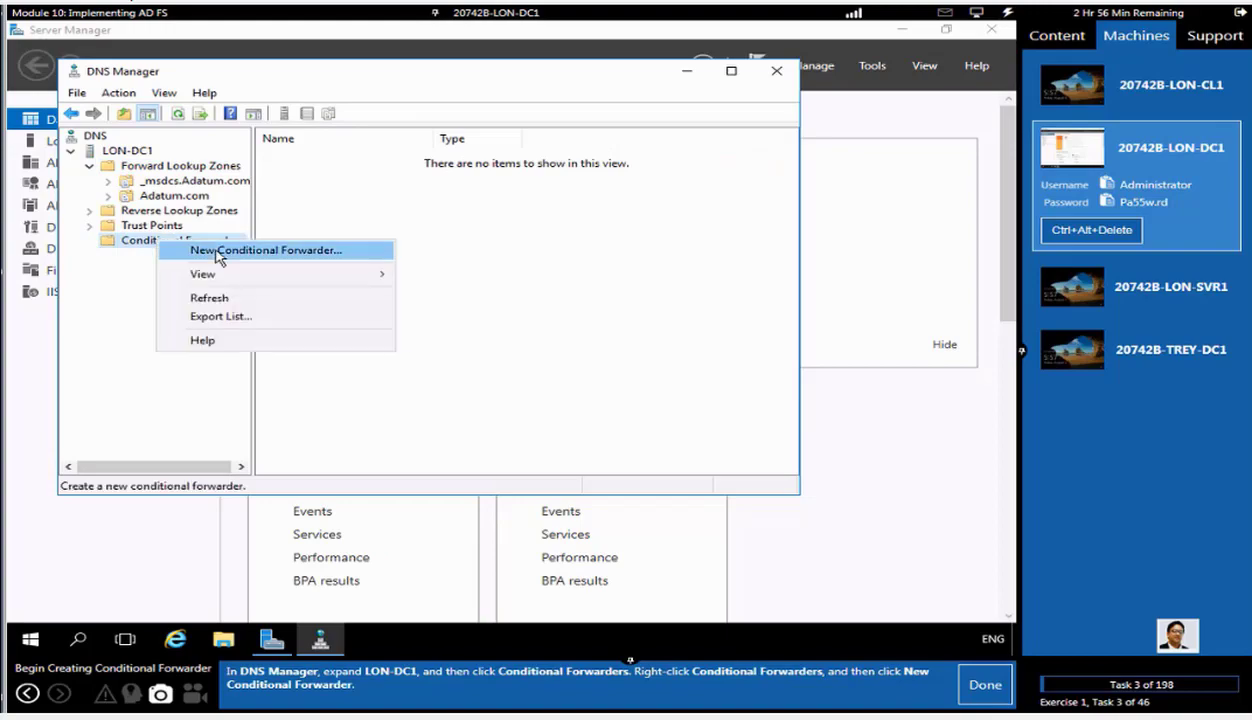
left_click(217, 255)
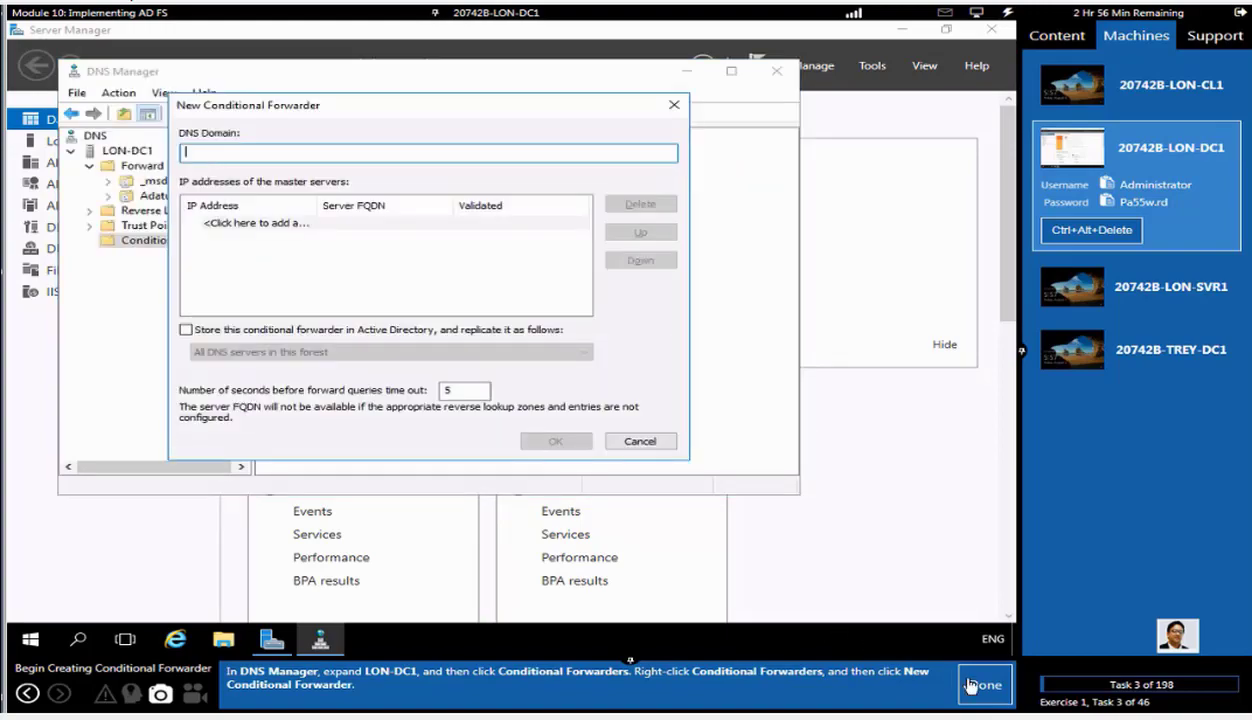
left_click(985, 686)
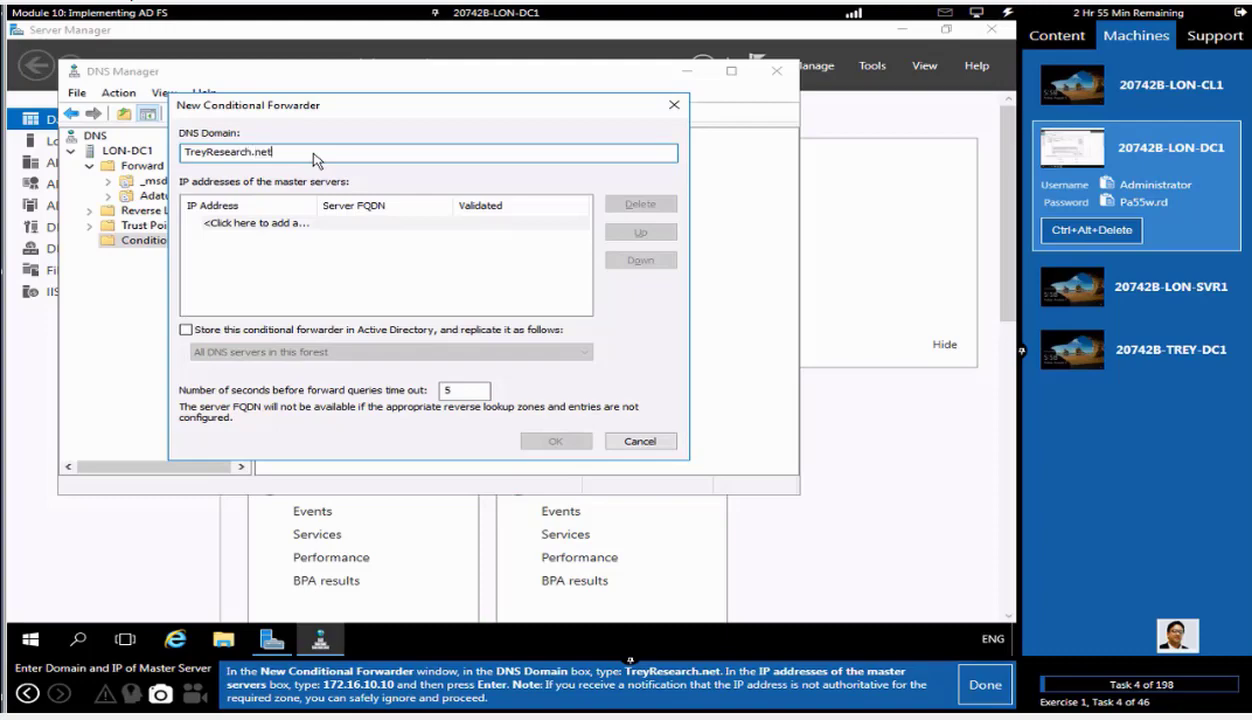
- Point the TreyResearch.net forwarder at 172.16.10.10, store it in AD forest-wide, and create it
left_click(250, 223)
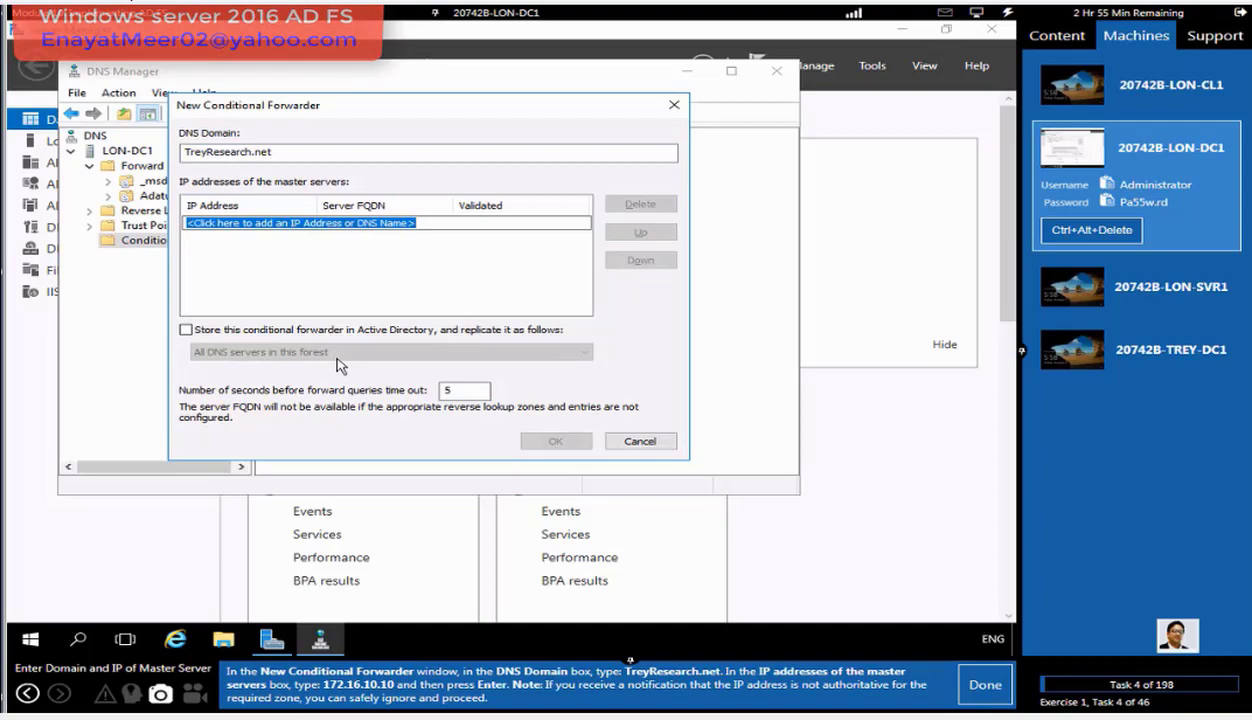
type("172")
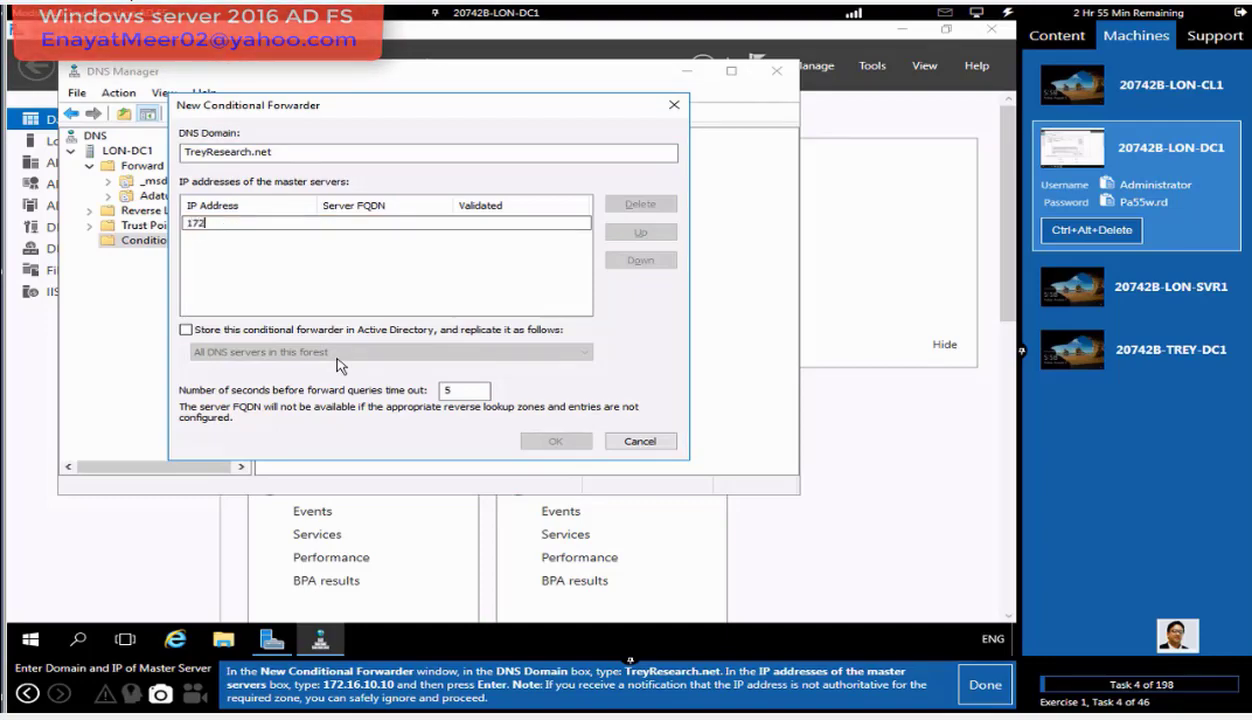
type(".16.10.10")
key("Return")
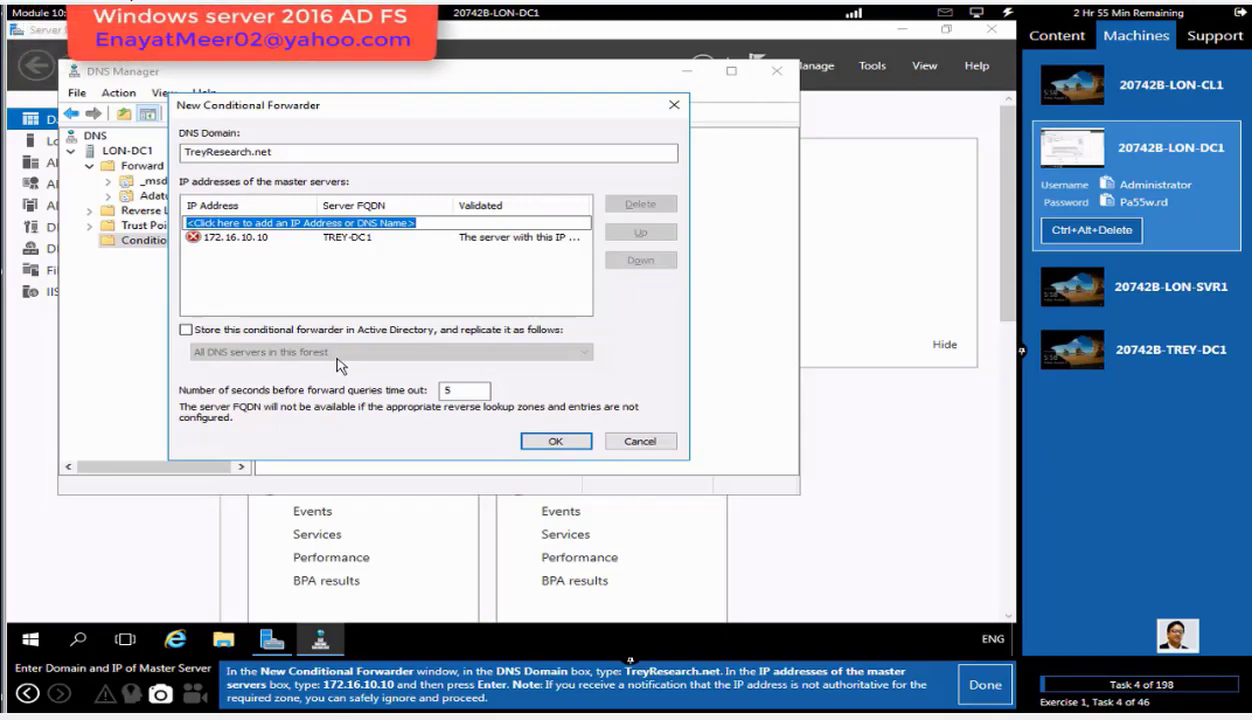
left_click(985, 685)
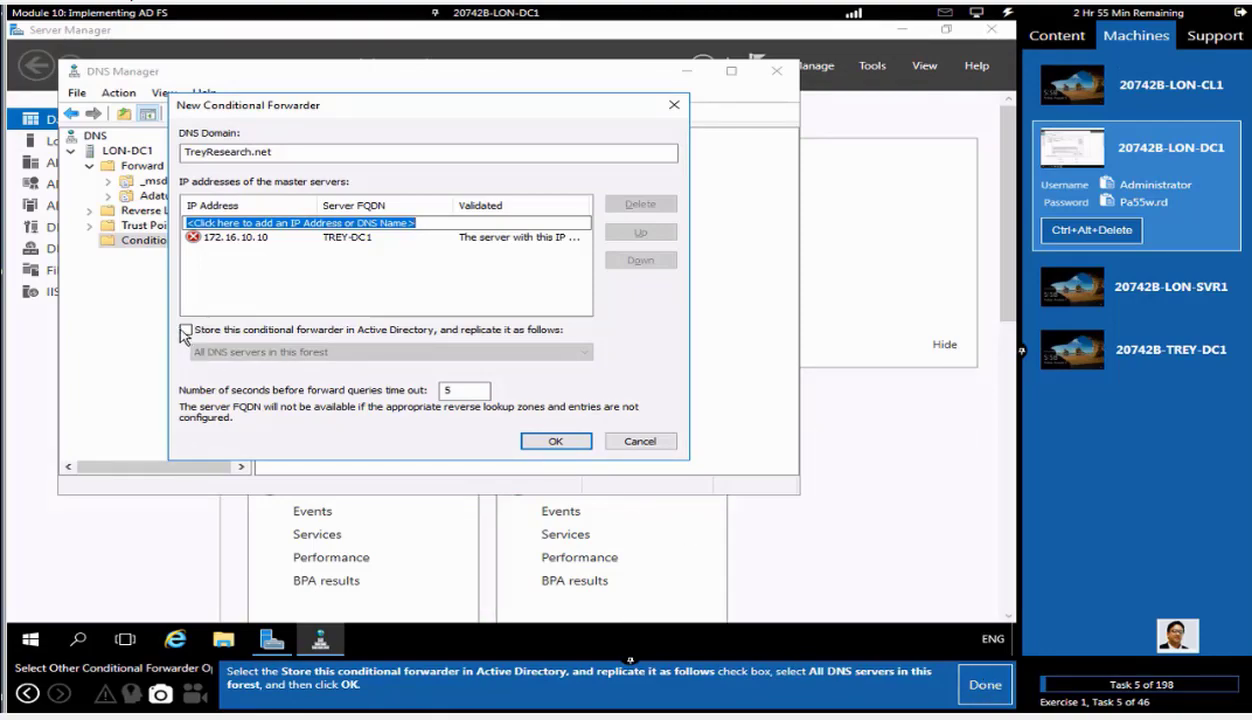
left_click(185, 329)
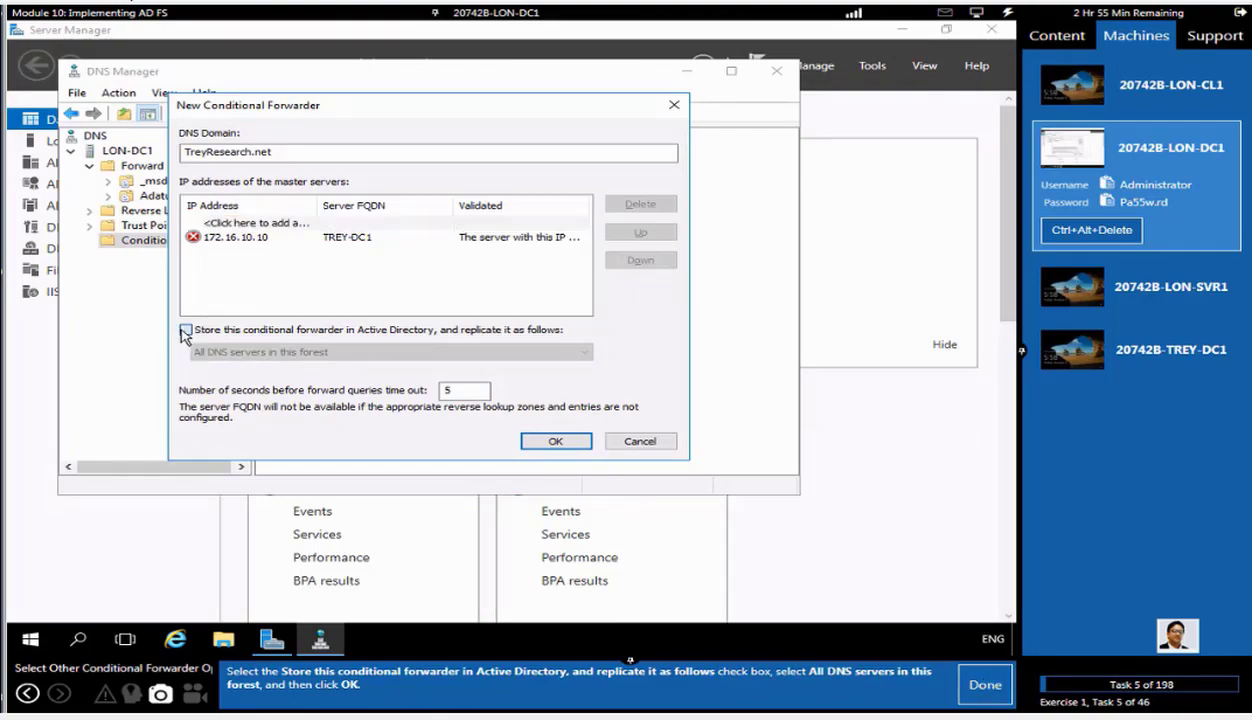
left_click(549, 443)
left_click(983, 686)
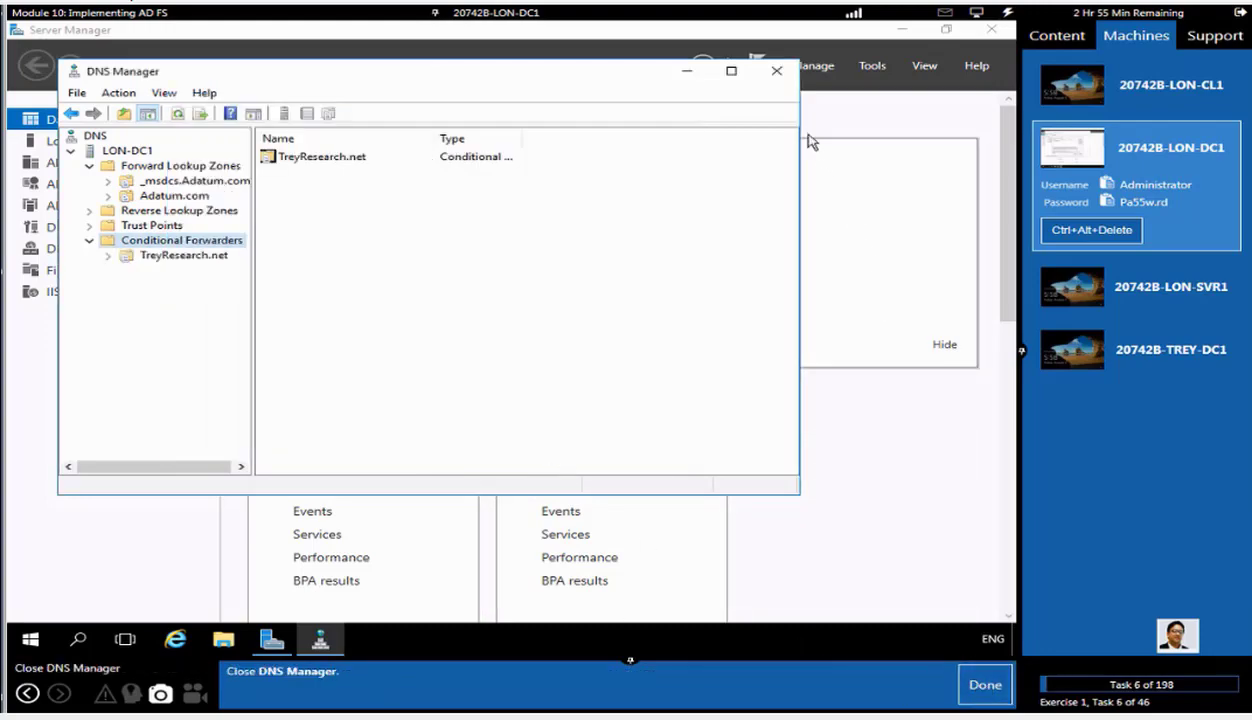
- Close DNS Manager and switch to the TREY-DC1 machine
left_click(776, 72)
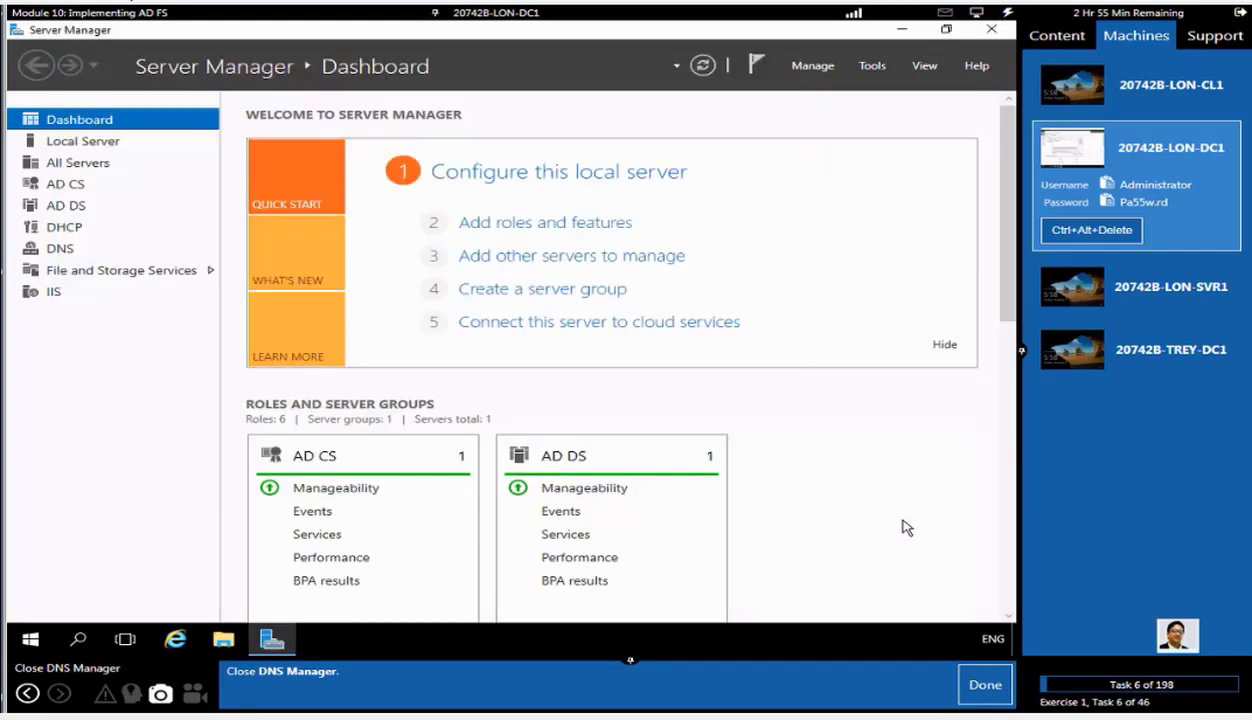
left_click(987, 688)
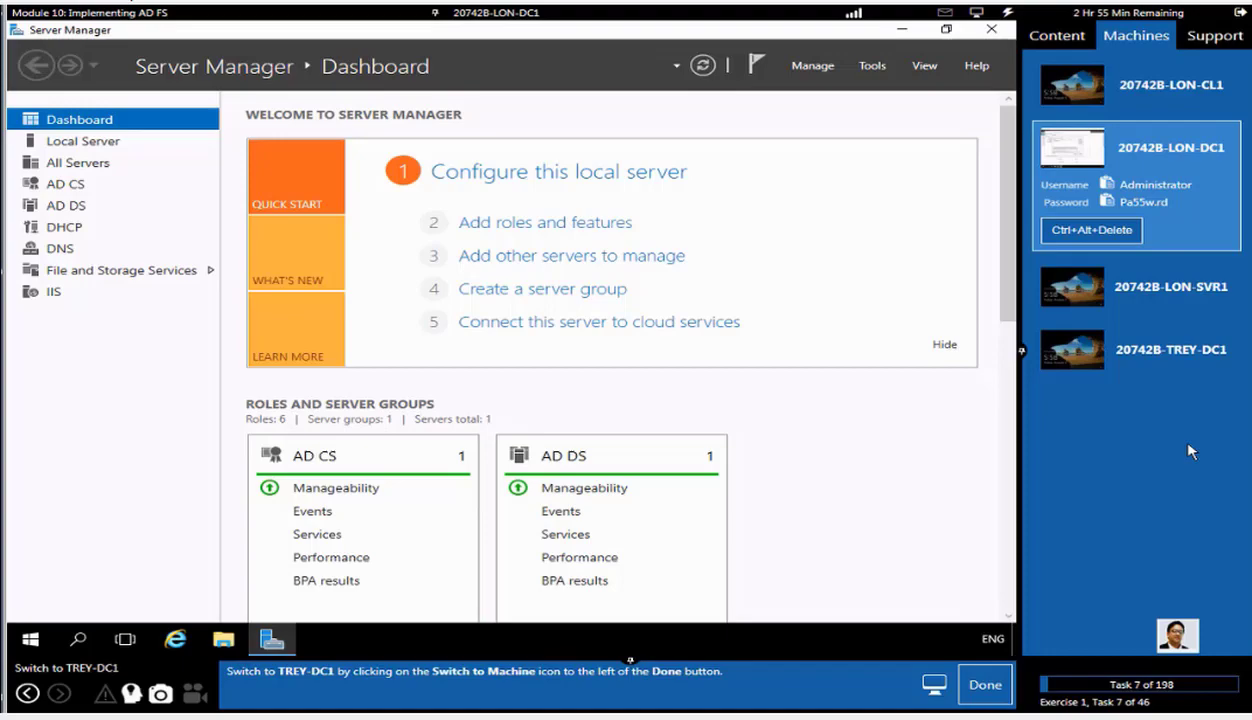
left_click(1150, 350)
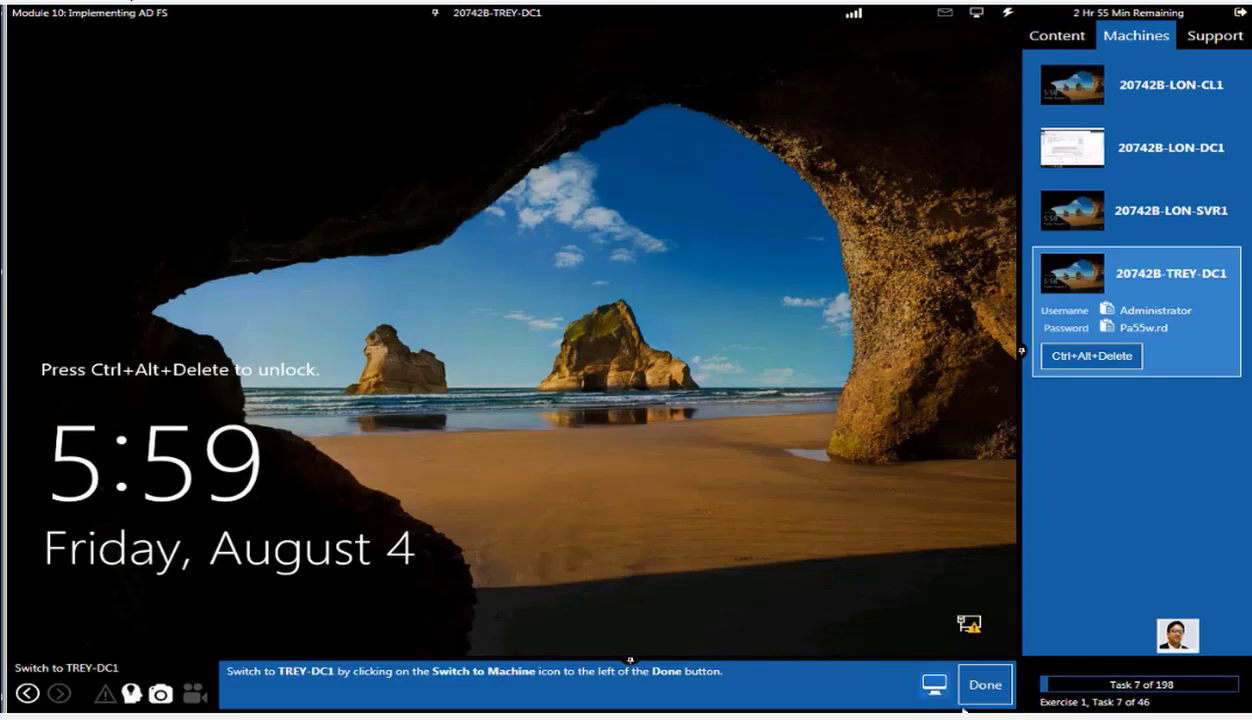
left_click(987, 688)
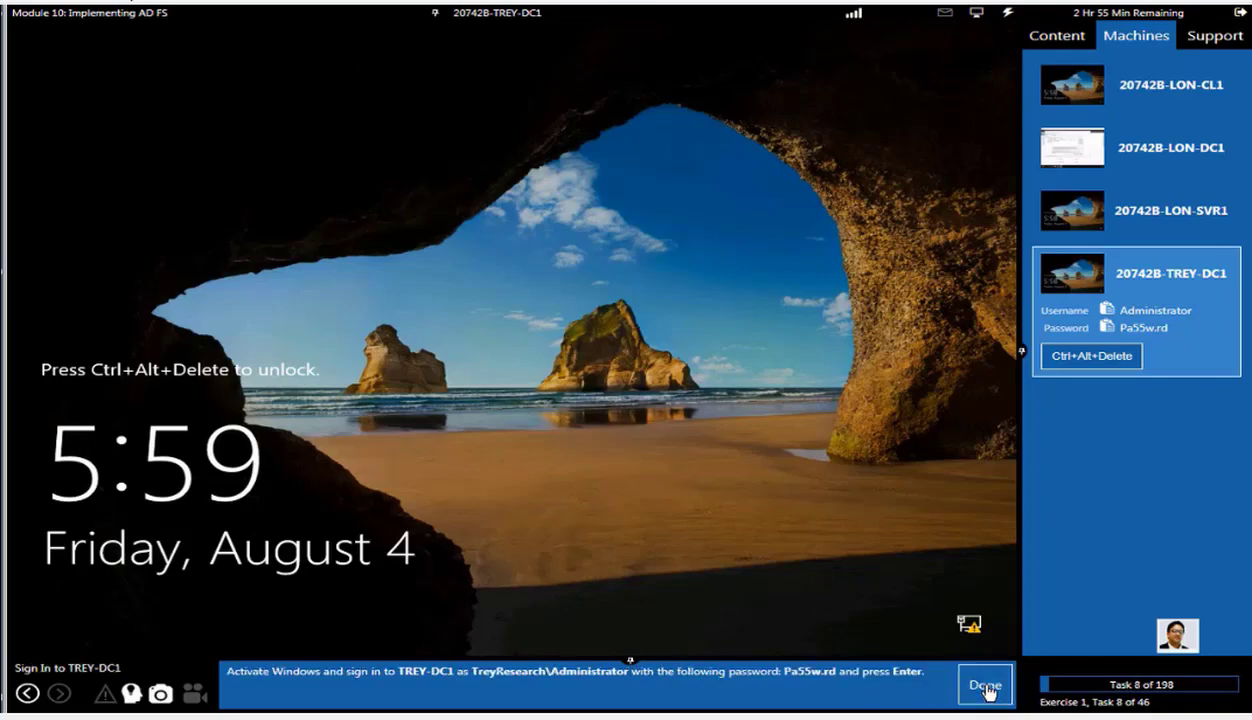
- Unlock TREY-DC1 with Ctrl+Alt+Delete and sign in using the pasted TreyResearch administrator password
left_click(1008, 13)
left_click(1060, 33)
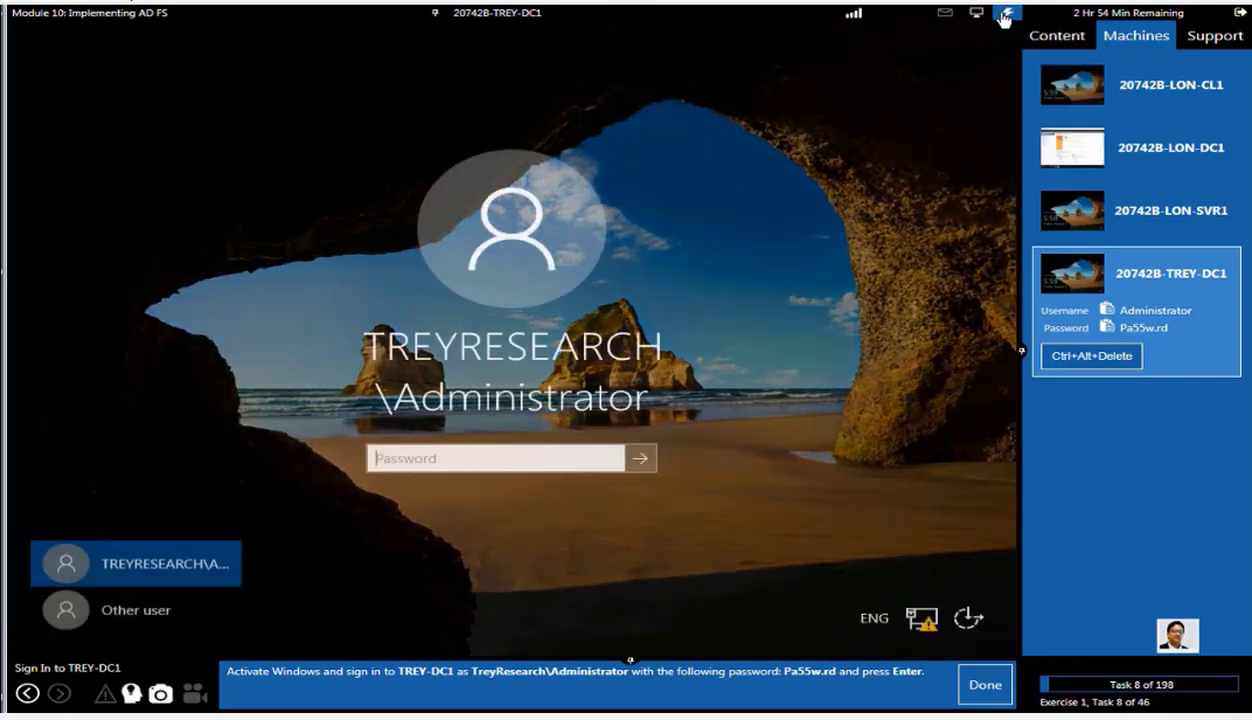
left_click(1008, 13)
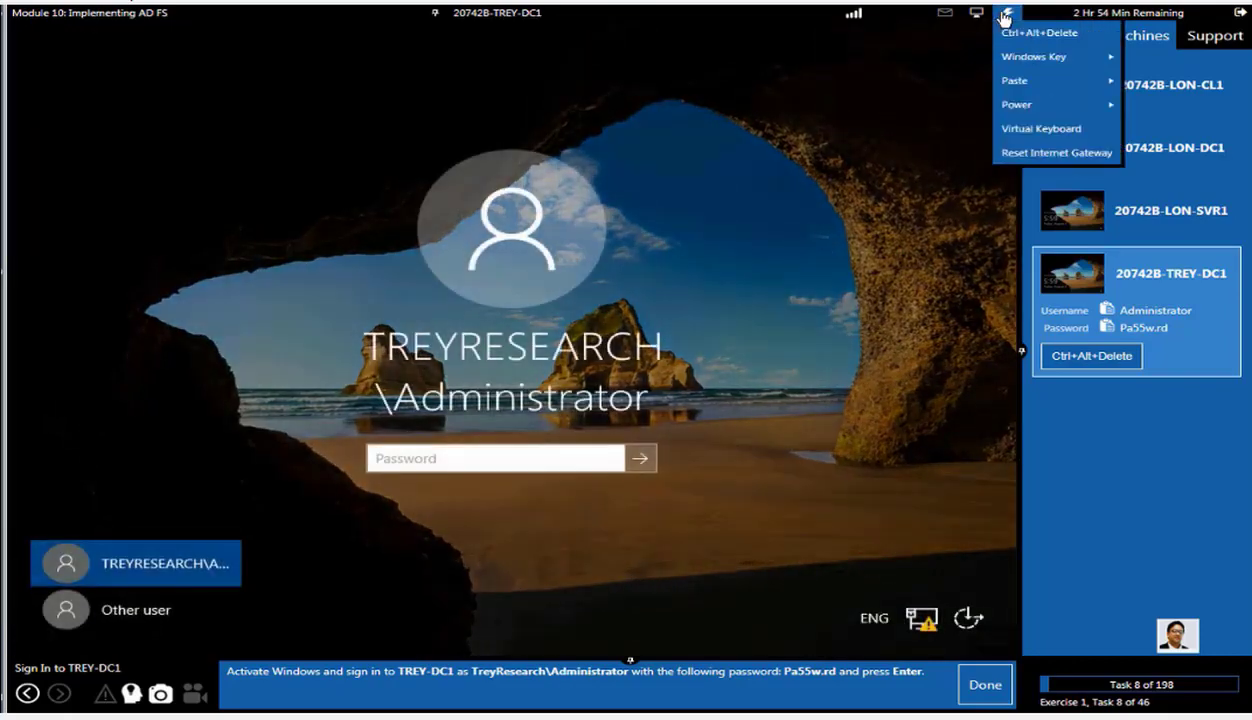
mouse_move(1008, 57)
mouse_move(1020, 84)
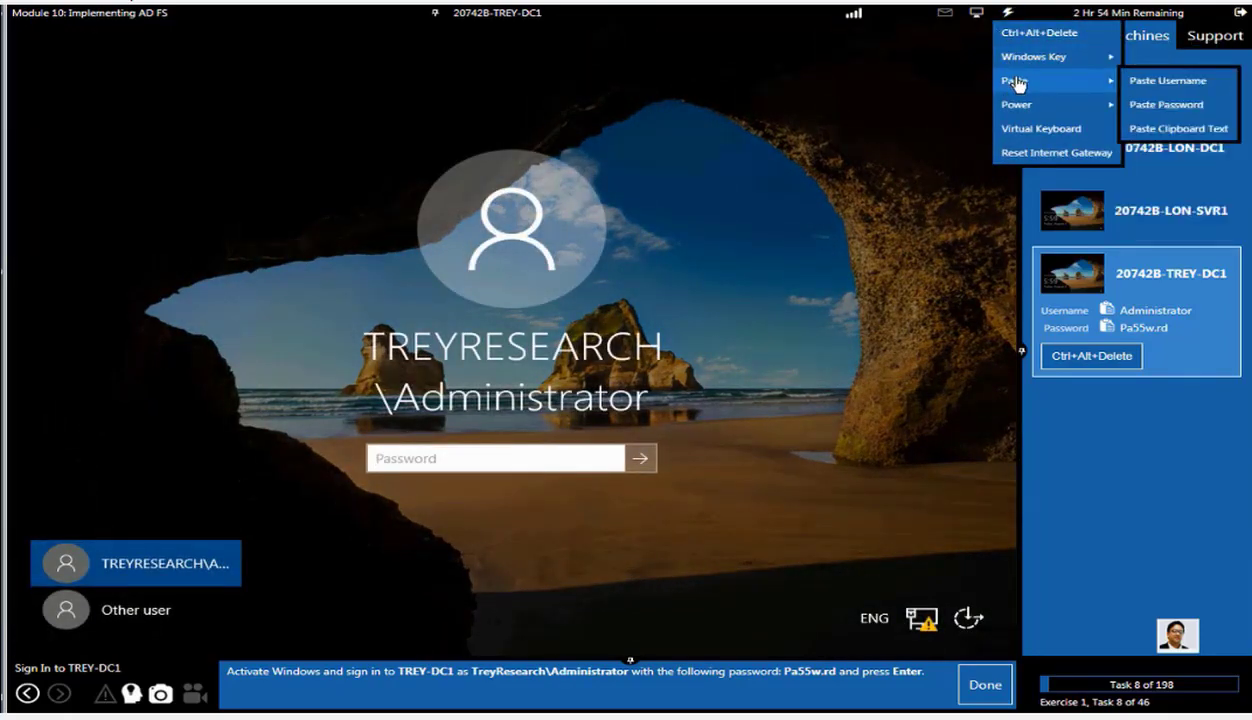
left_click(1166, 104)
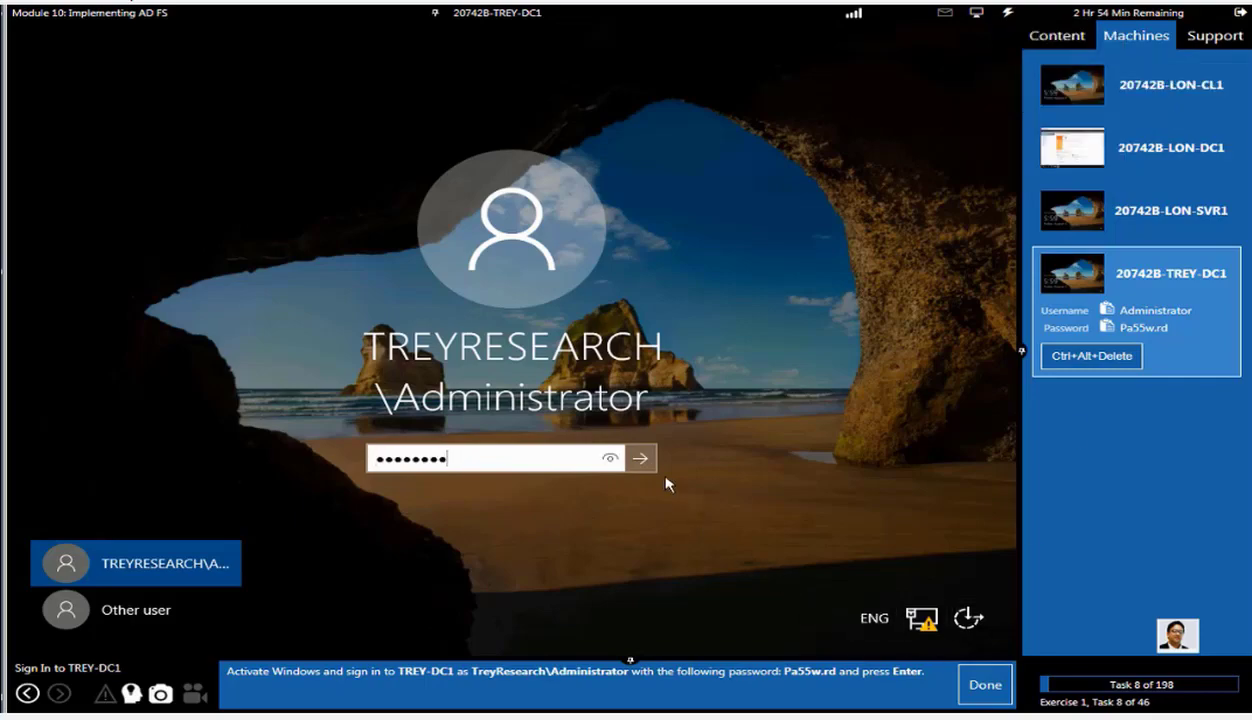
left_click(638, 459)
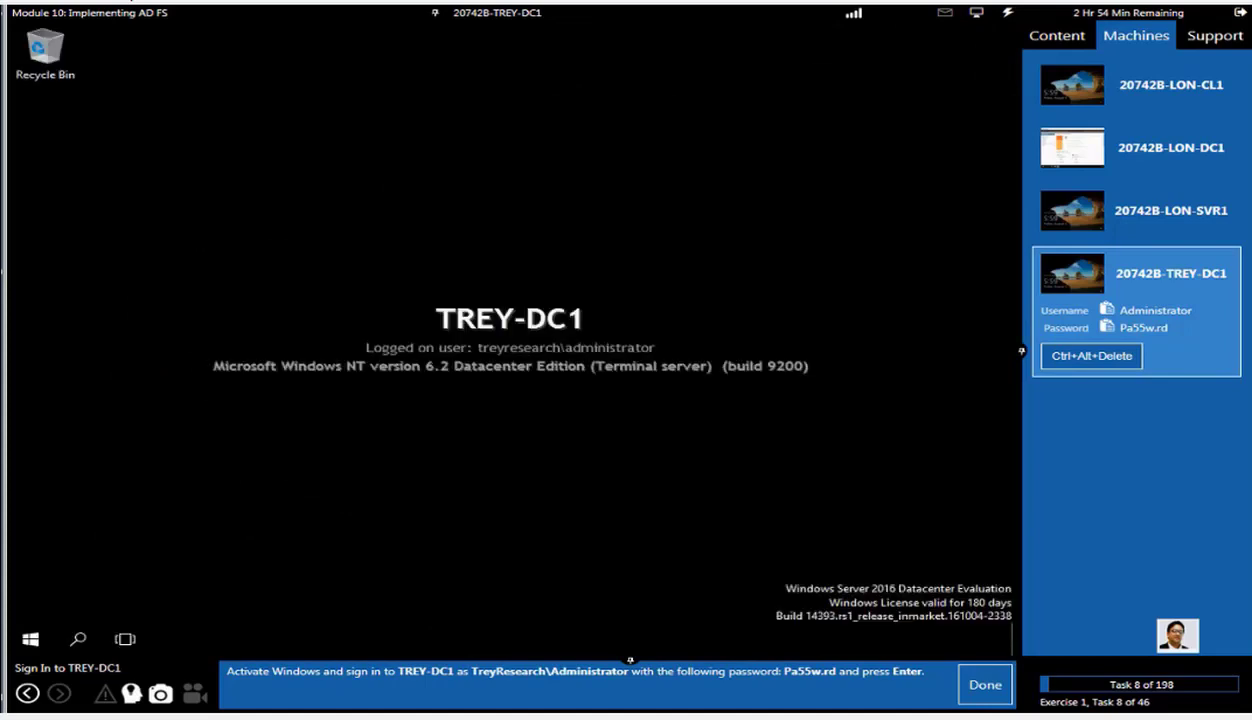
- Launch DNS Manager on TREY-DC1 from Server Manager's Tools menu
left_click(970, 684)
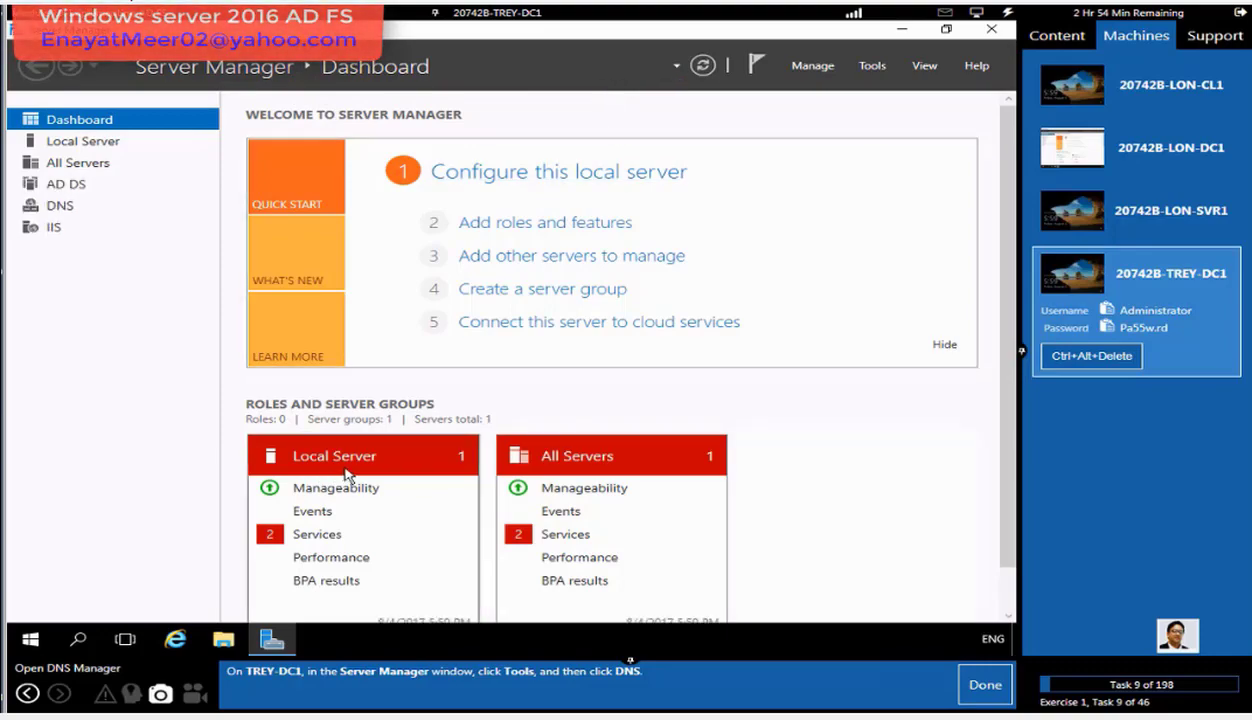
left_click(871, 66)
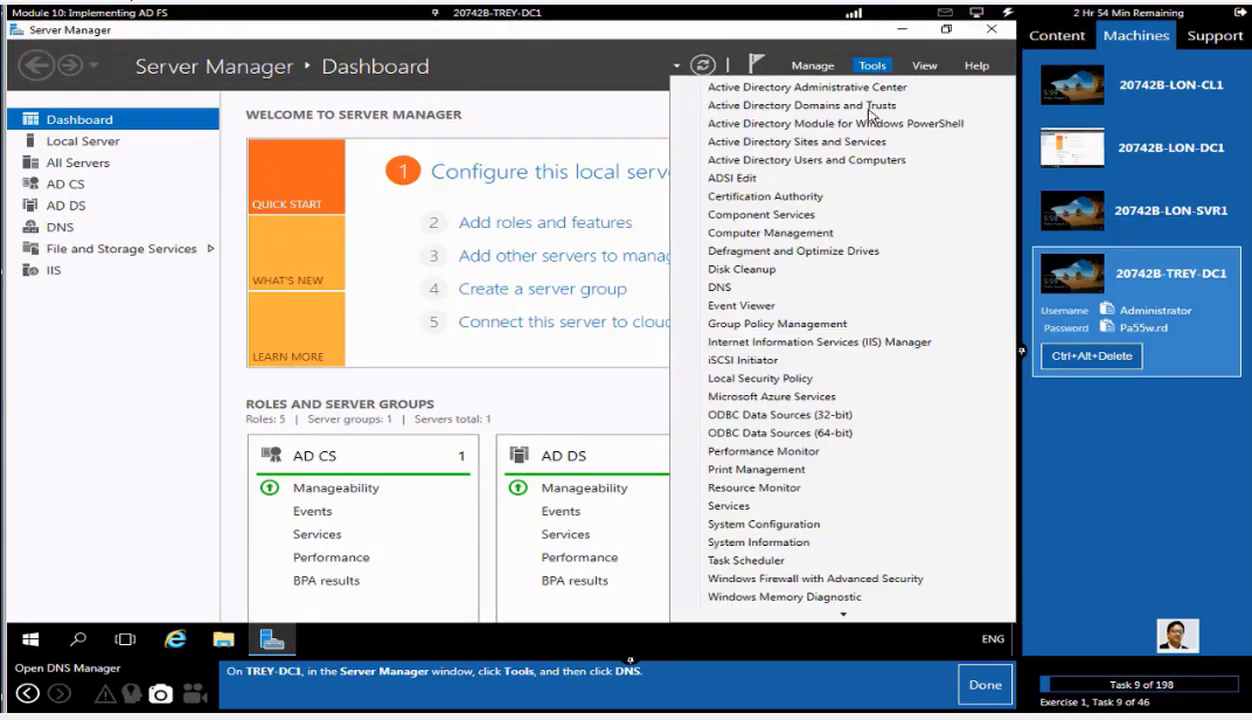
left_click(766, 290)
left_click(984, 688)
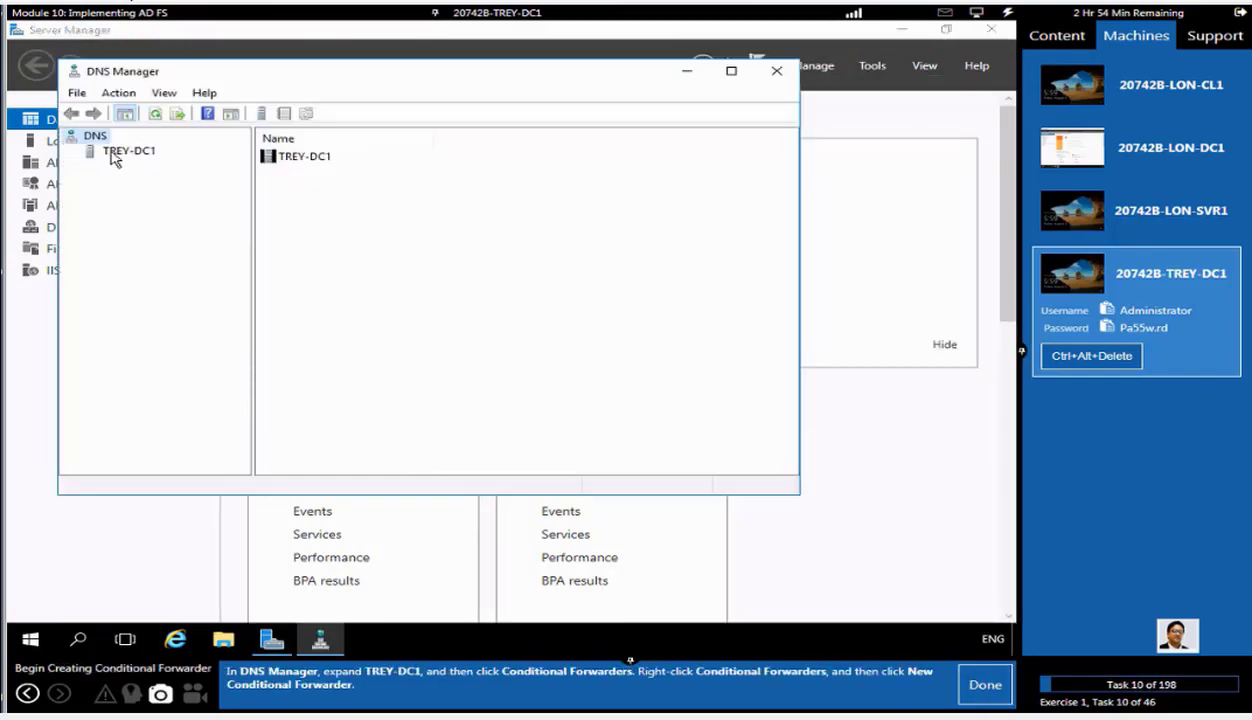
- Expand TREY-DC1 and begin a new conditional forwarder under Conditional Forwarders
left_click(112, 155)
left_click(72, 152)
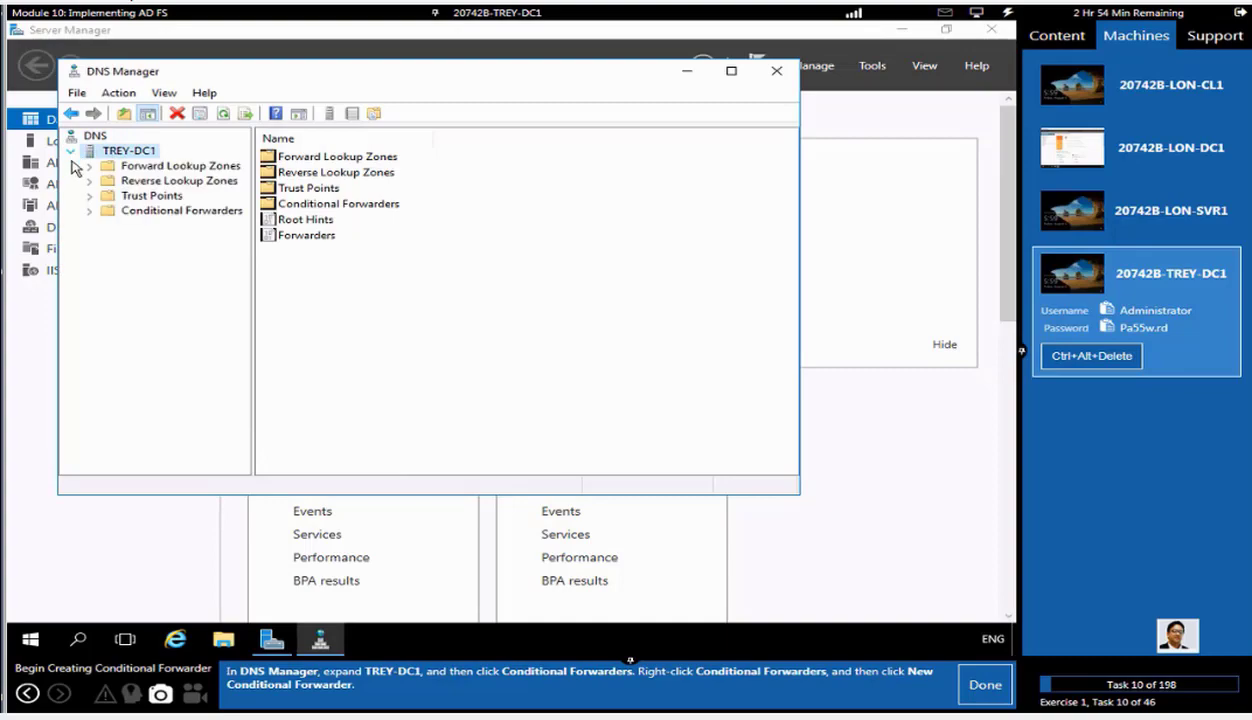
left_click(140, 211)
right_click(140, 213)
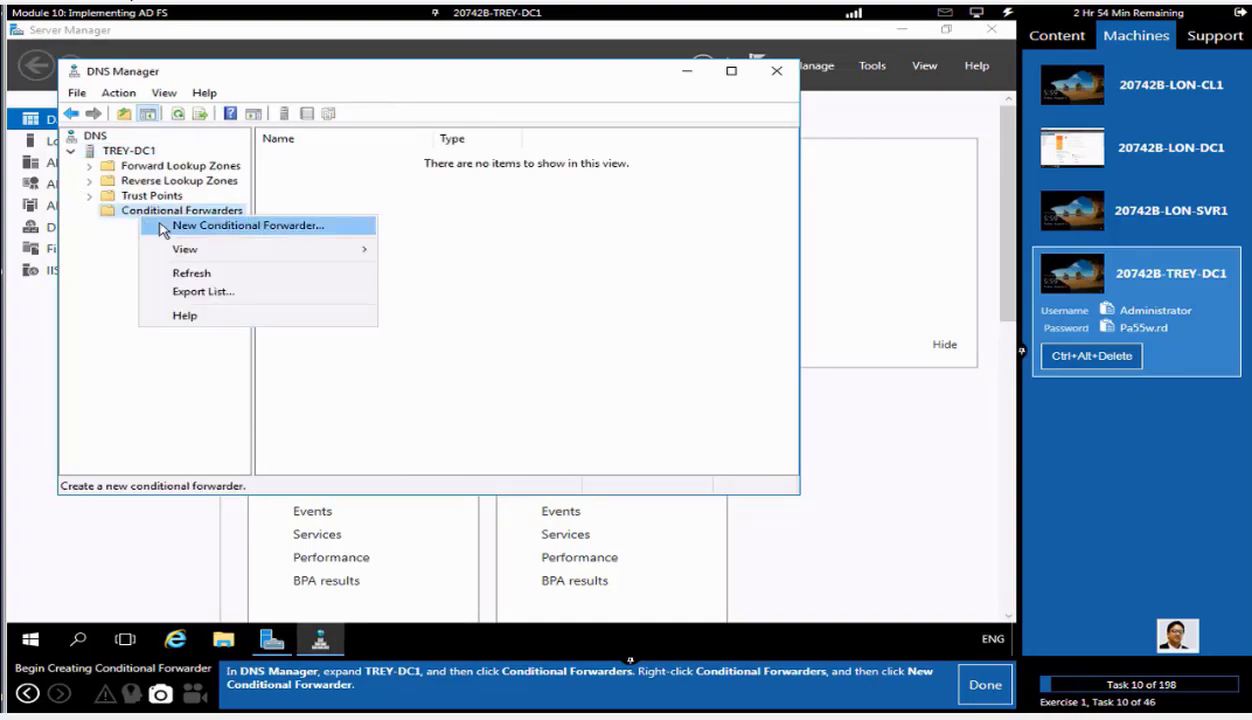
left_click(163, 228)
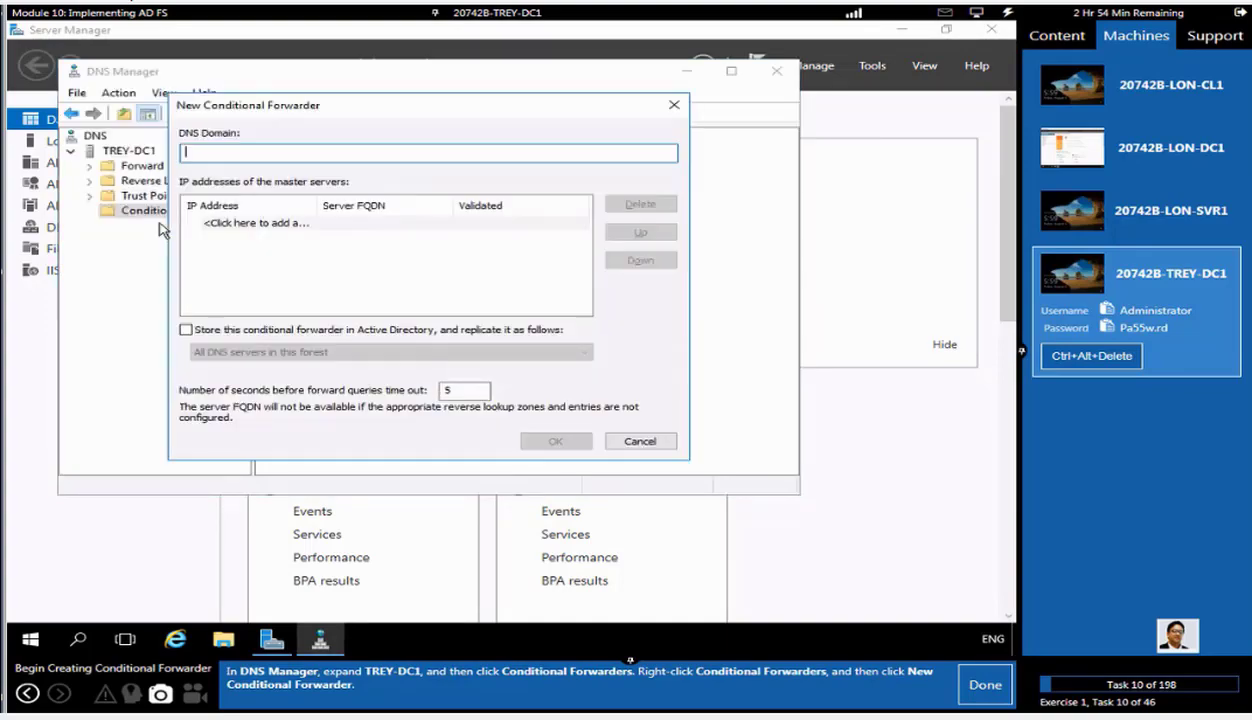
left_click(985, 686)
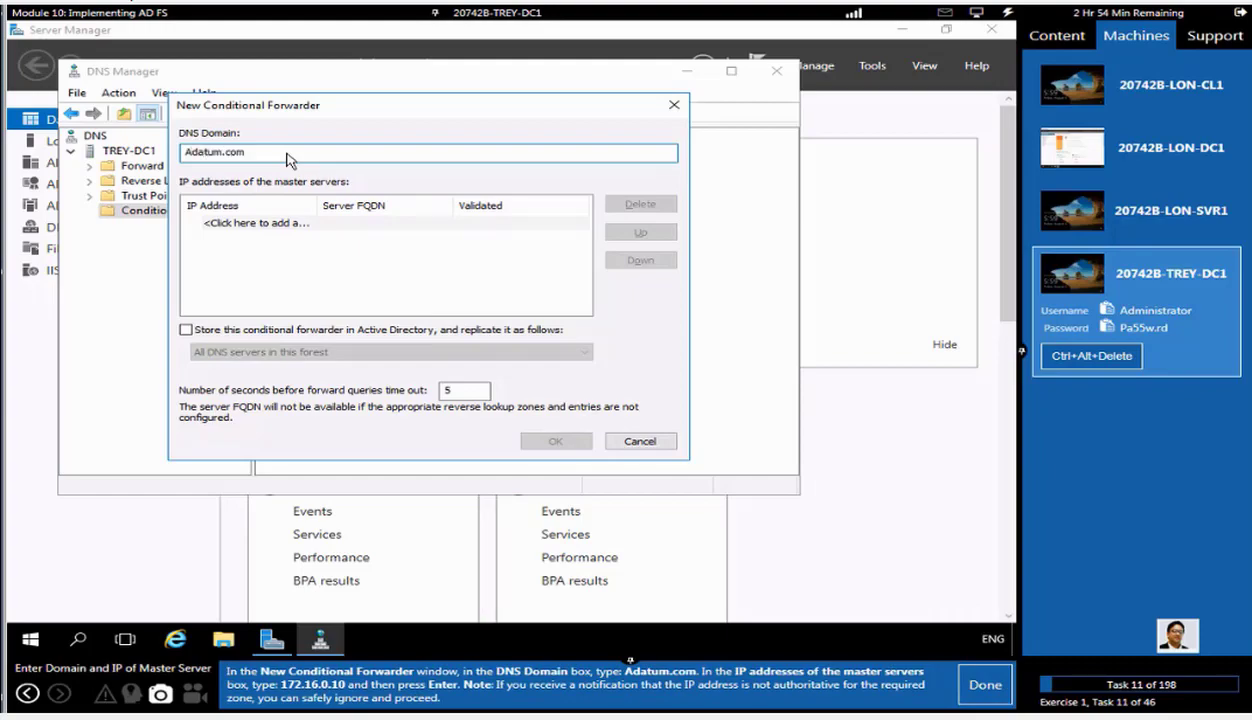
- Give the Adatum.com forwarder master server 172.16.0.10, store it in AD forest-wide, and create it
left_click(290, 223)
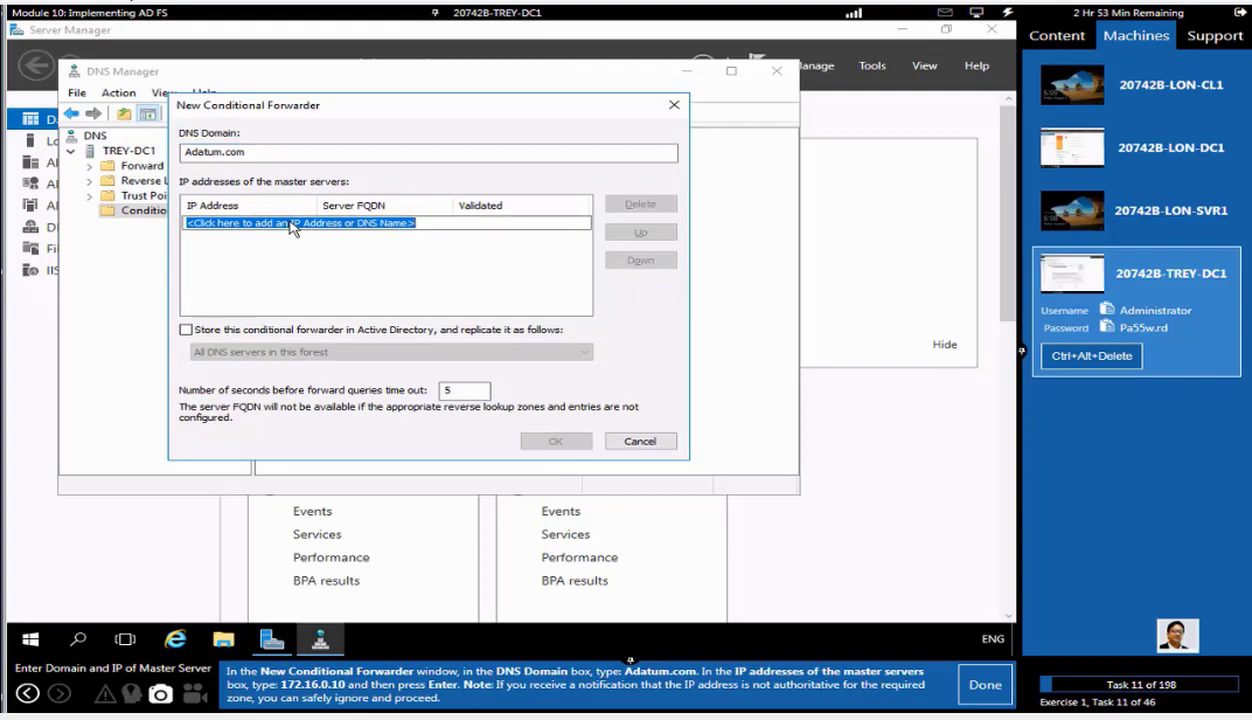
type("17")
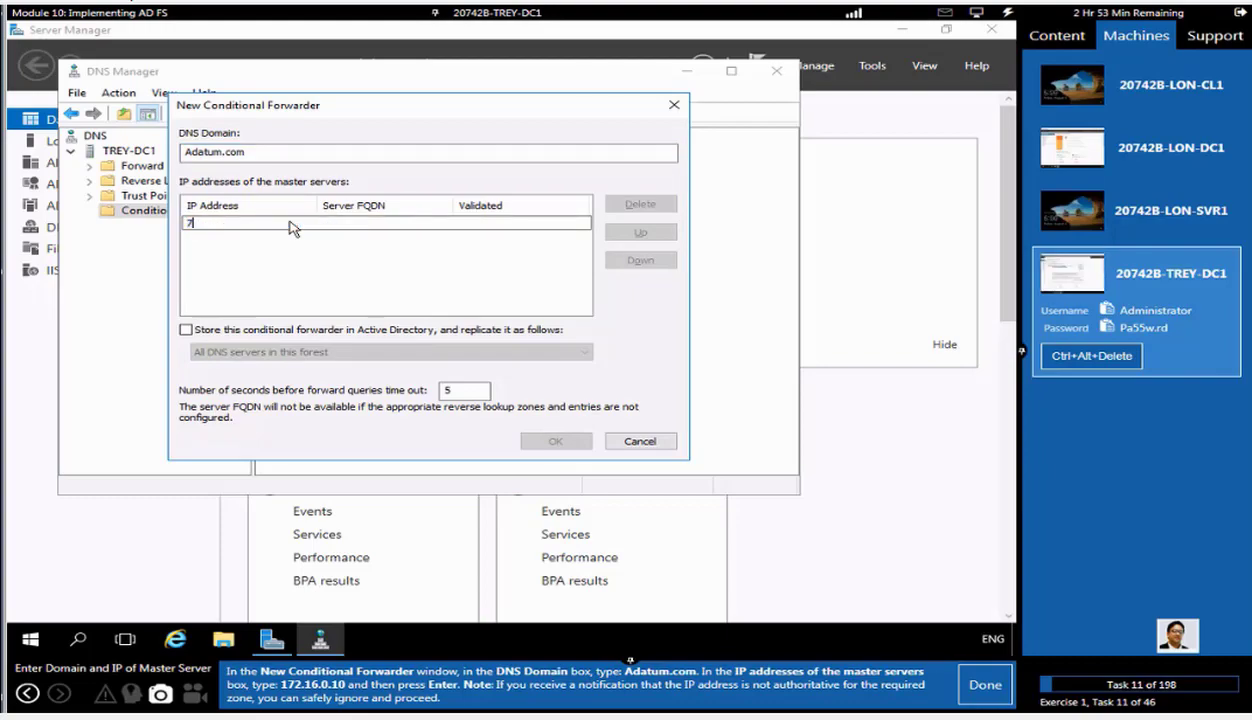
key("BackSpace")
type("172.16.0.10")
key("Return")
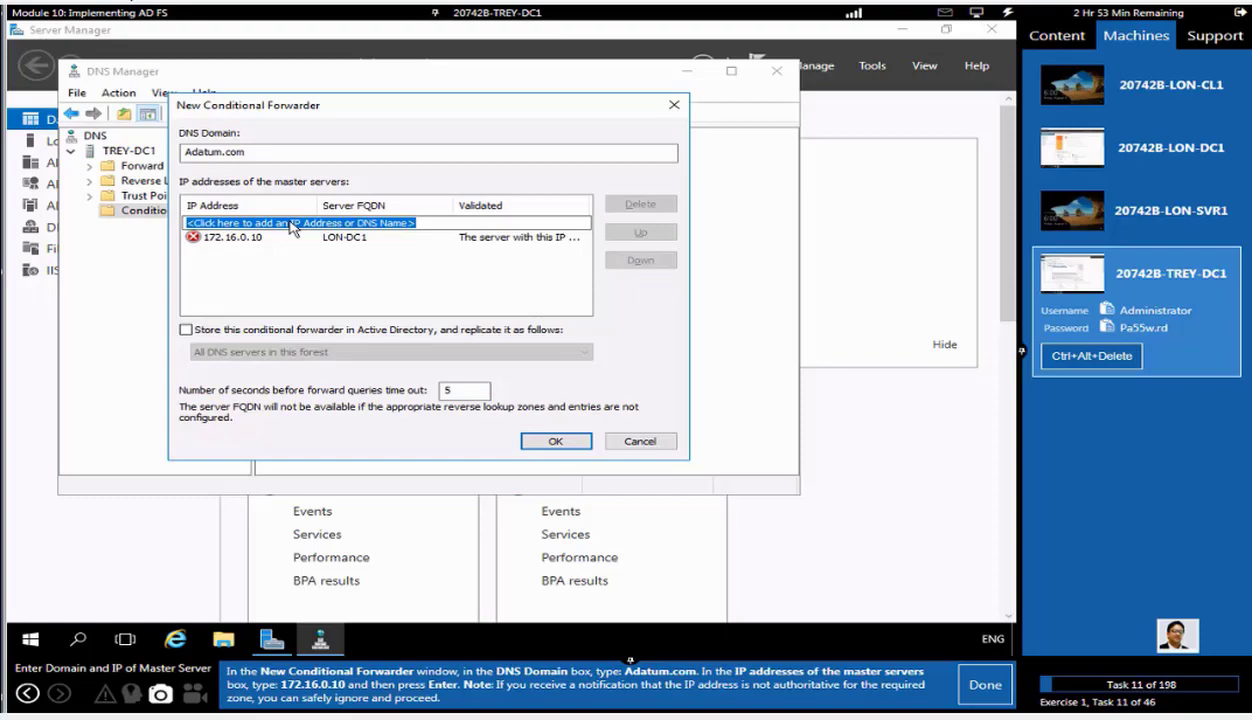
left_click(185, 329)
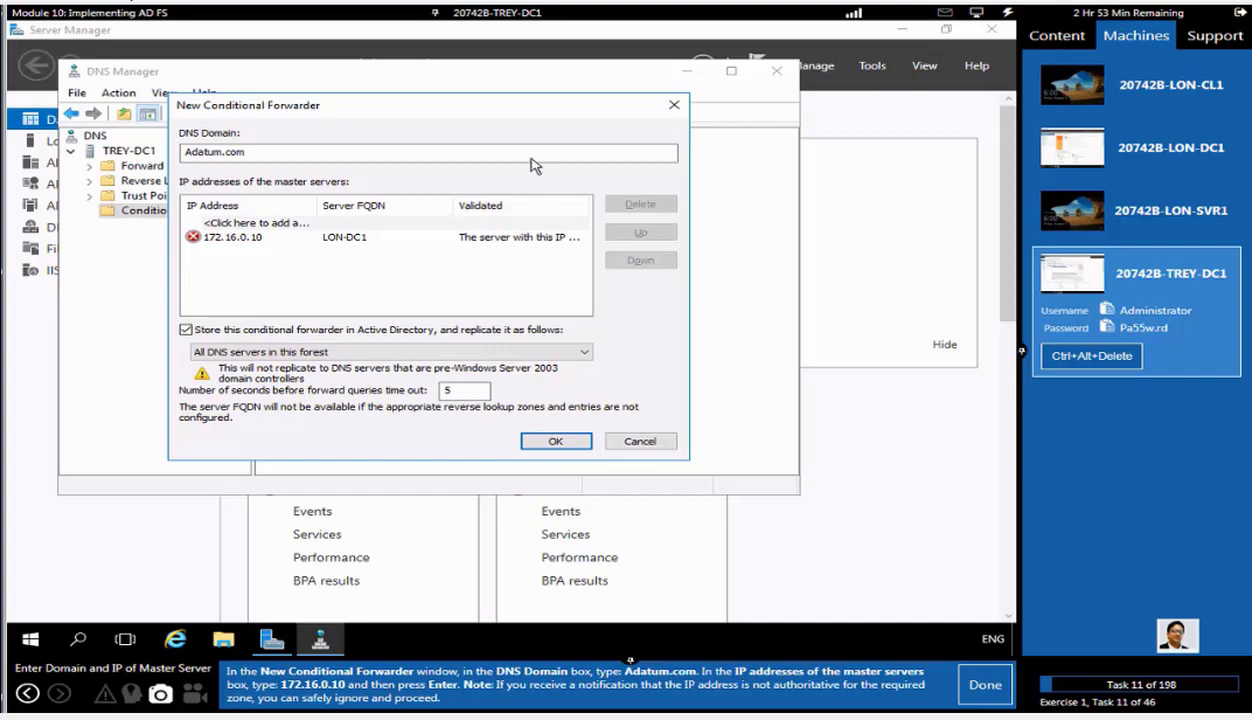
left_click(554, 441)
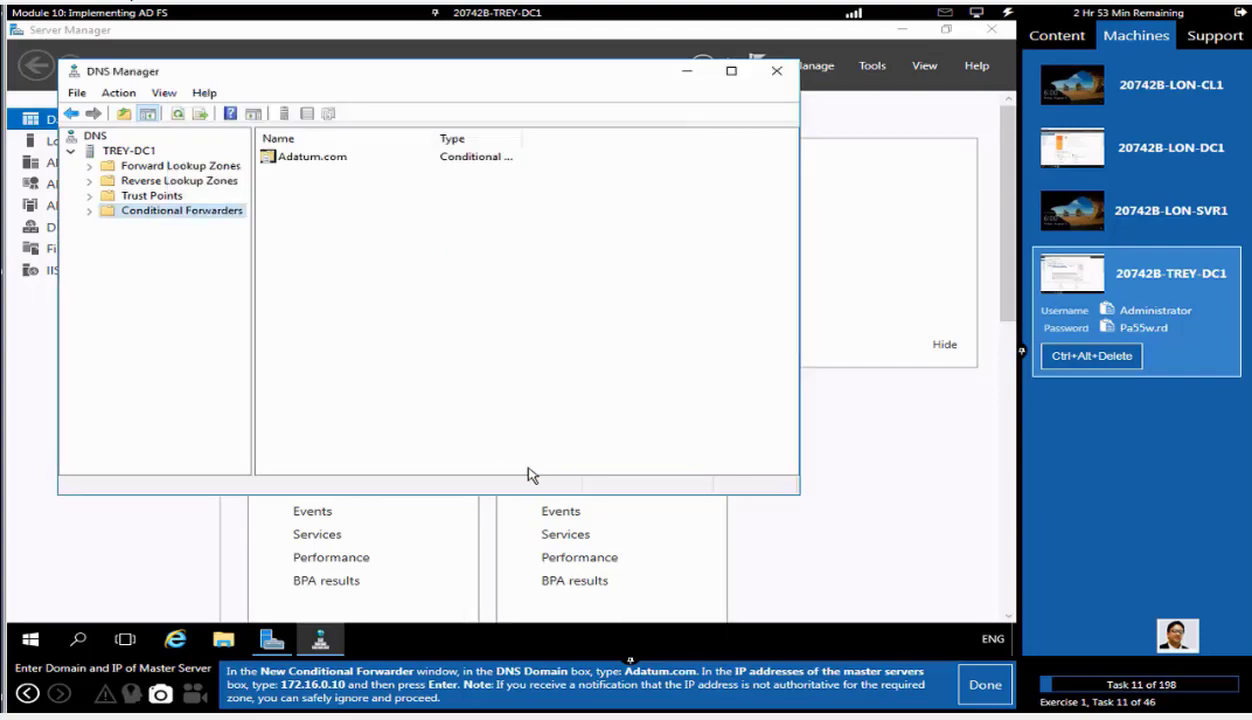
left_click(982, 686)
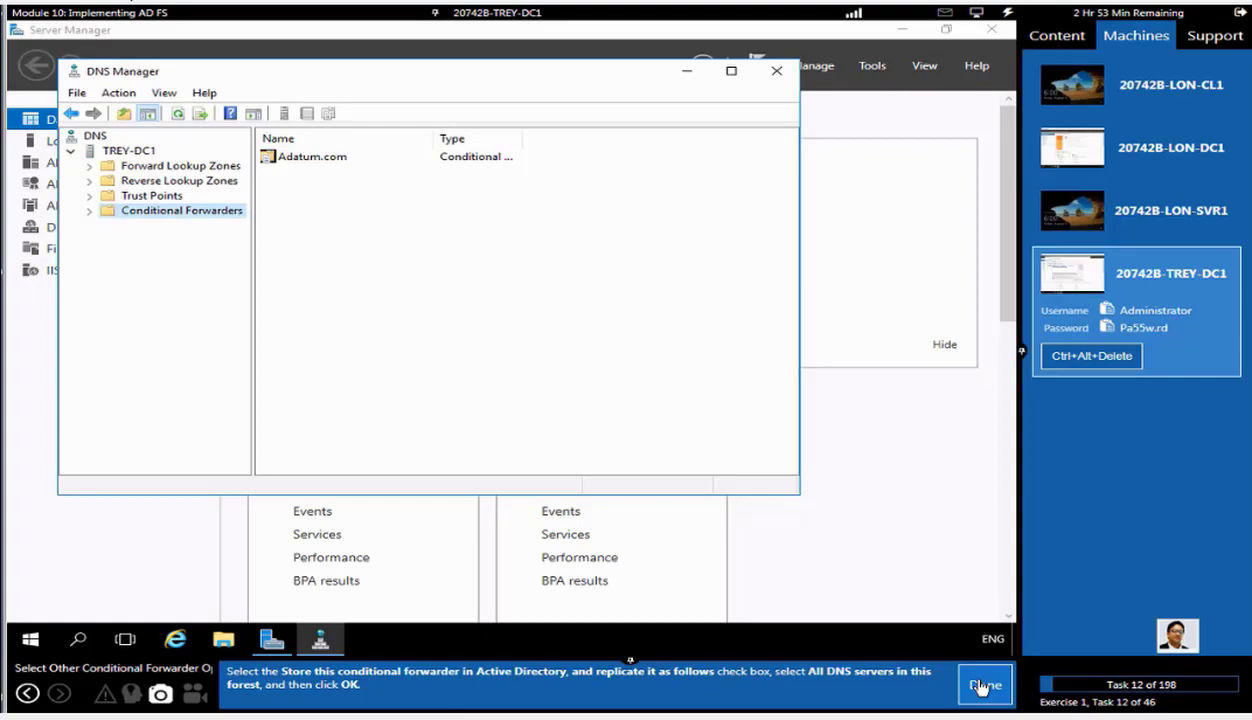
left_click(982, 686)
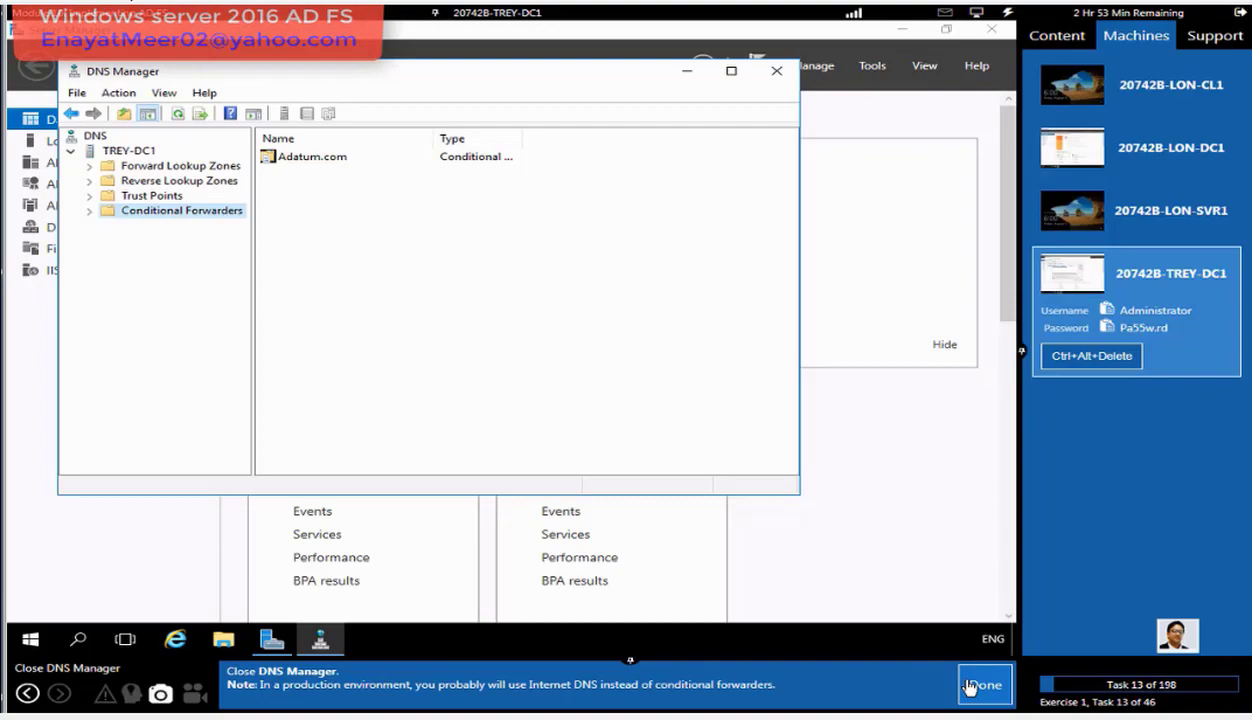
- Close DNS Manager on TREY-DC1 and switch to the LON-DC1 machine
left_click(776, 71)
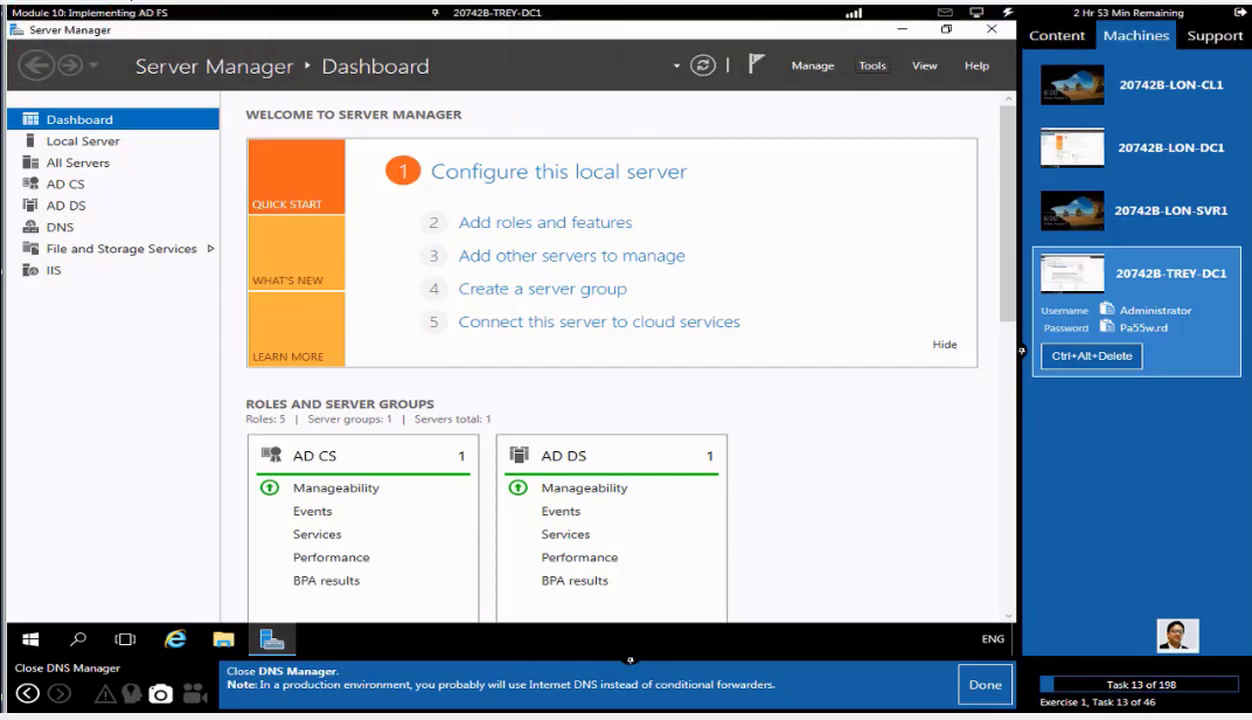
left_click(977, 686)
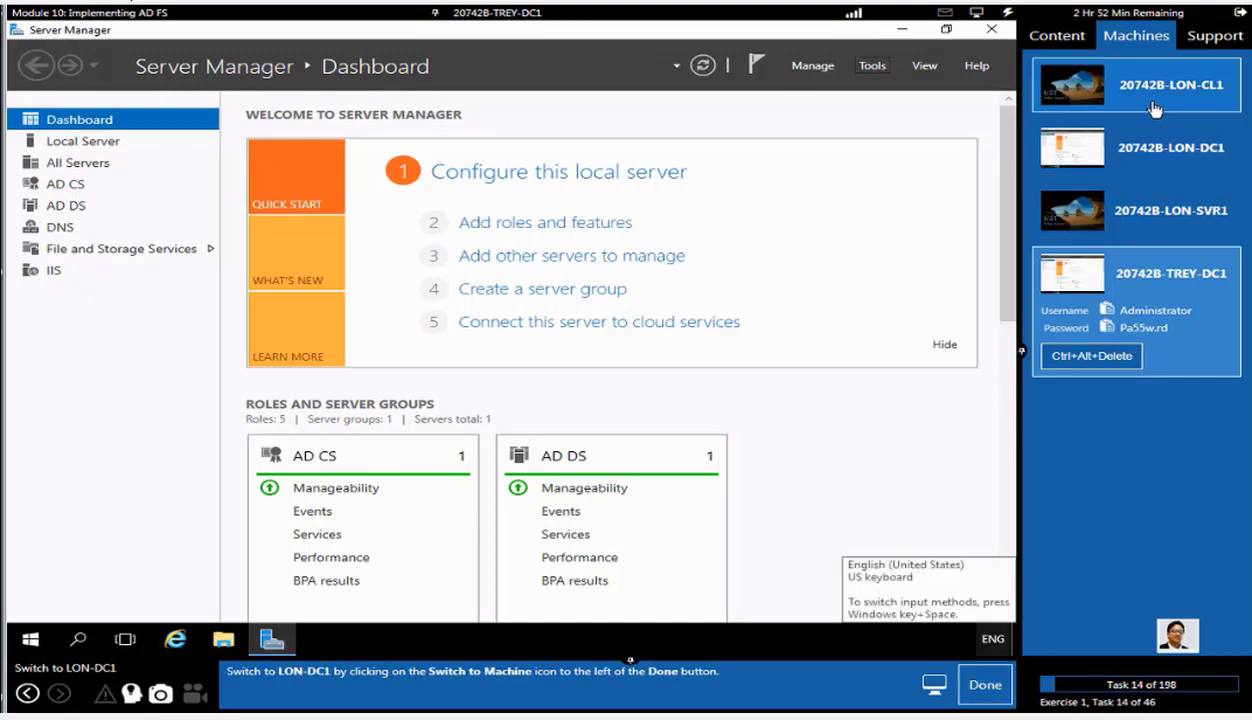
left_click(1140, 146)
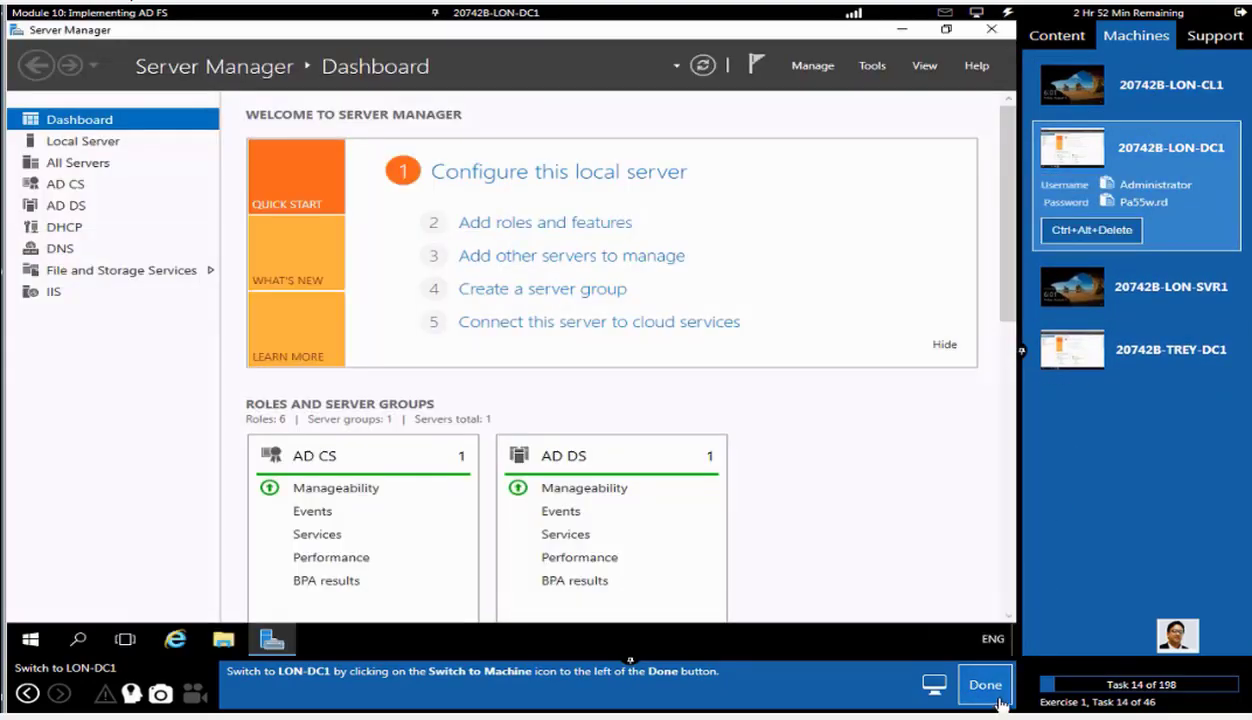
left_click(995, 700)
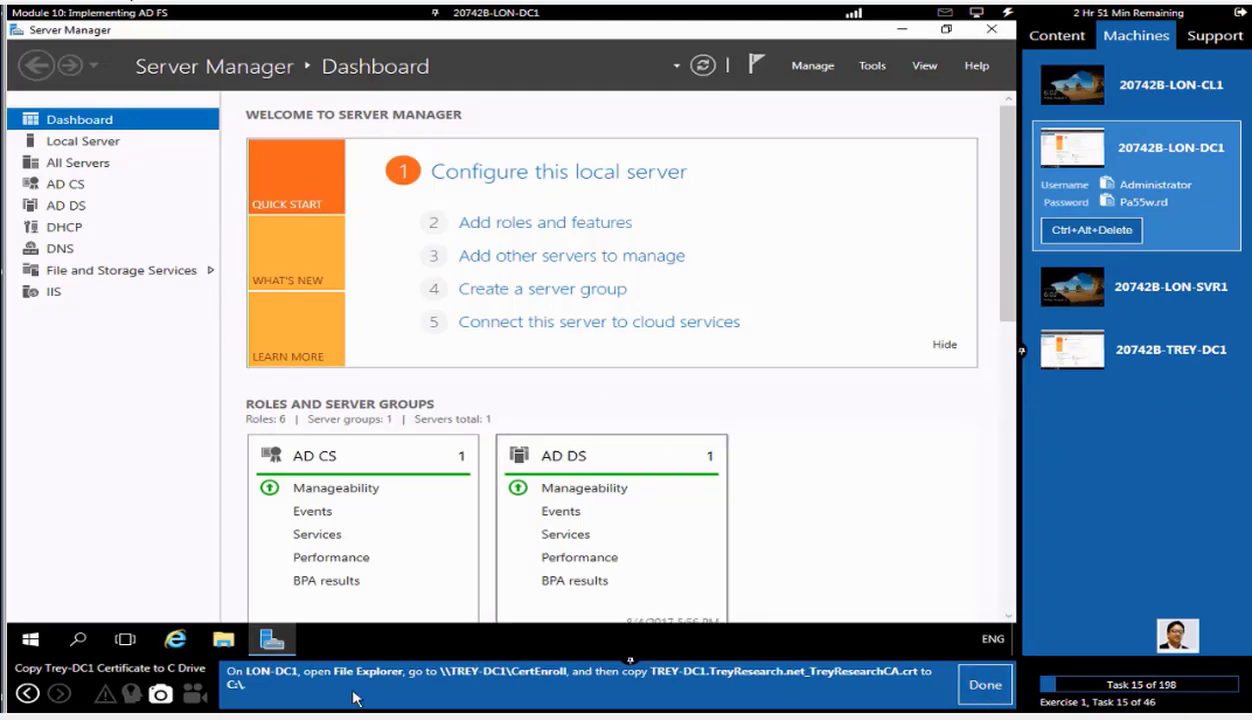
- In File Explorer, browse to \\trey-dc1 and open the CertEnroll share
left_click(224, 640)
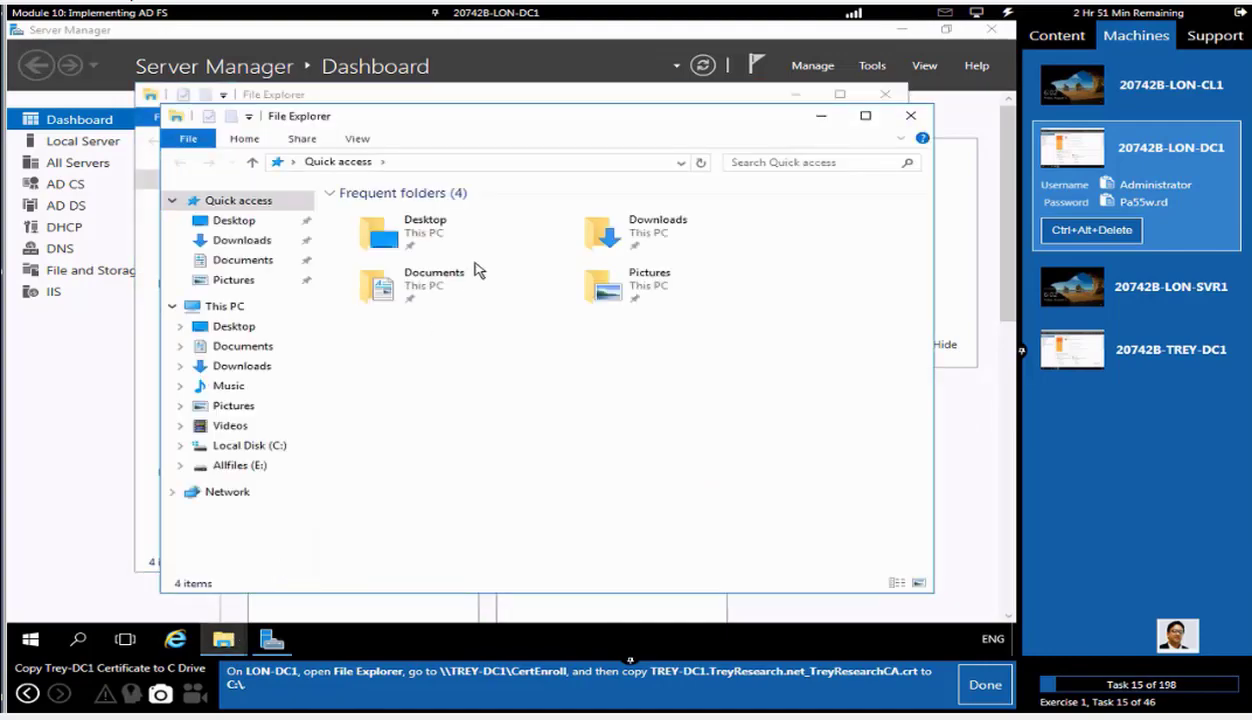
left_click(548, 162)
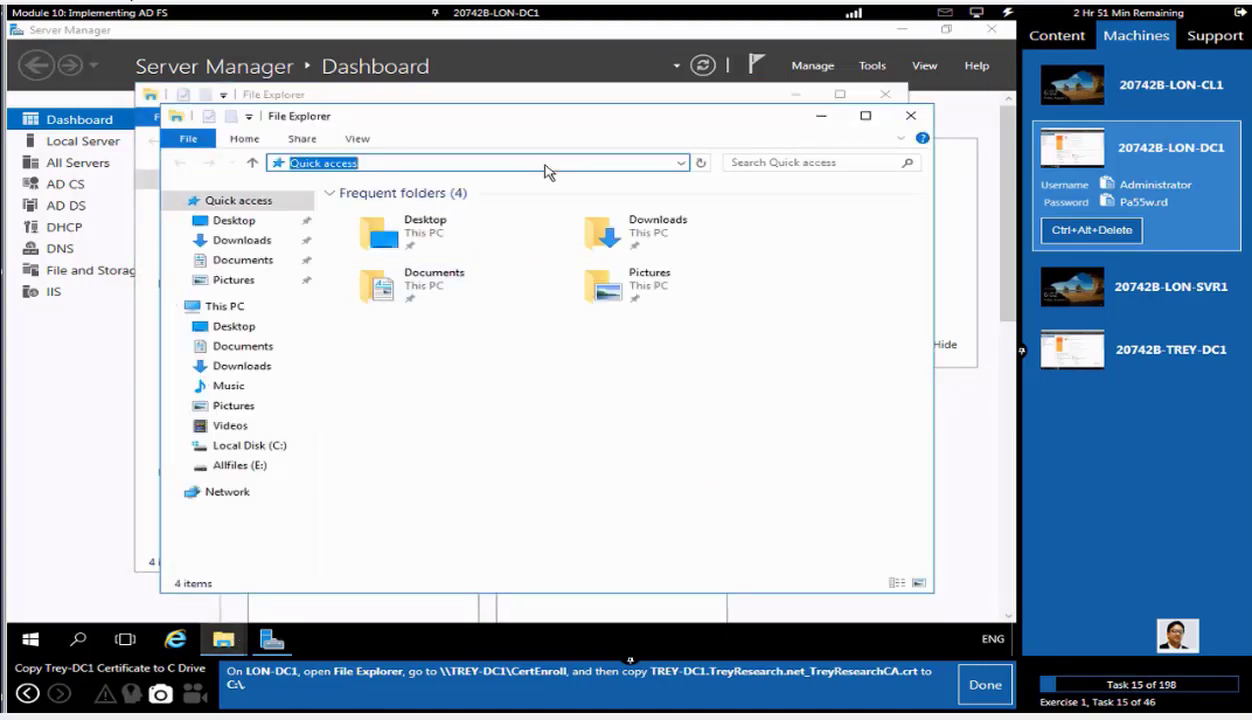
type("\\\\trey-dc")
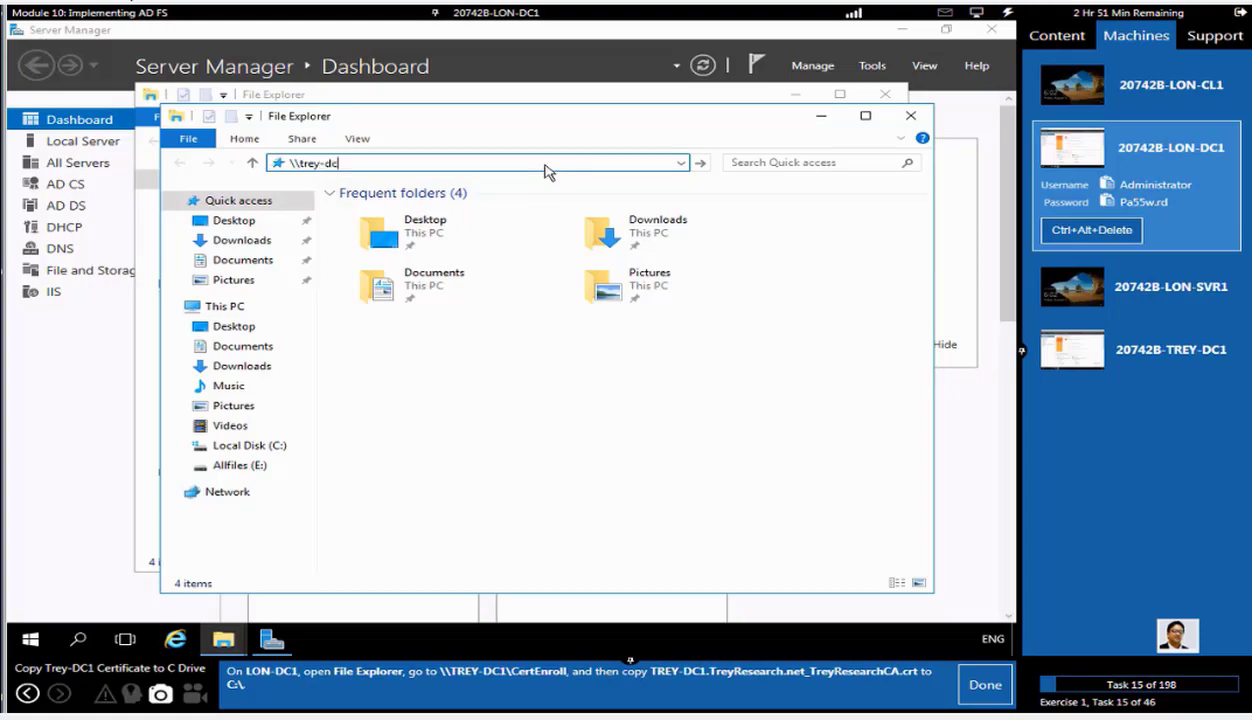
type("1")
key("Return")
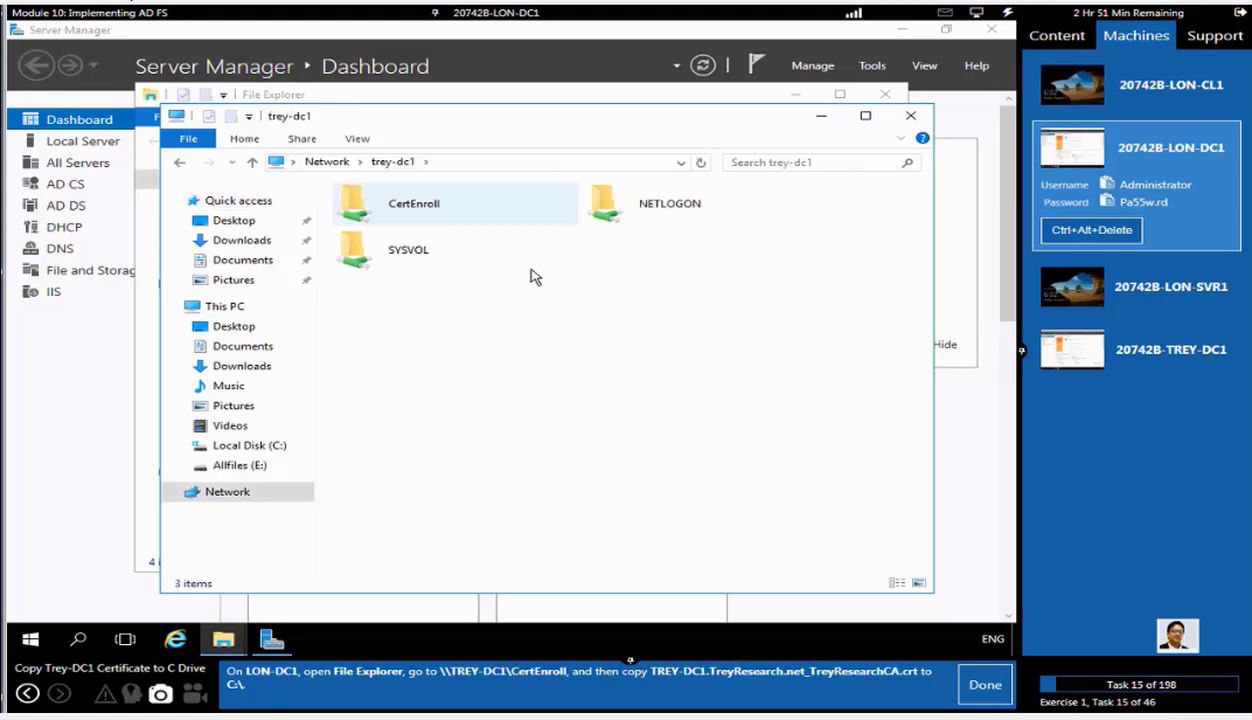
double_click(441, 214)
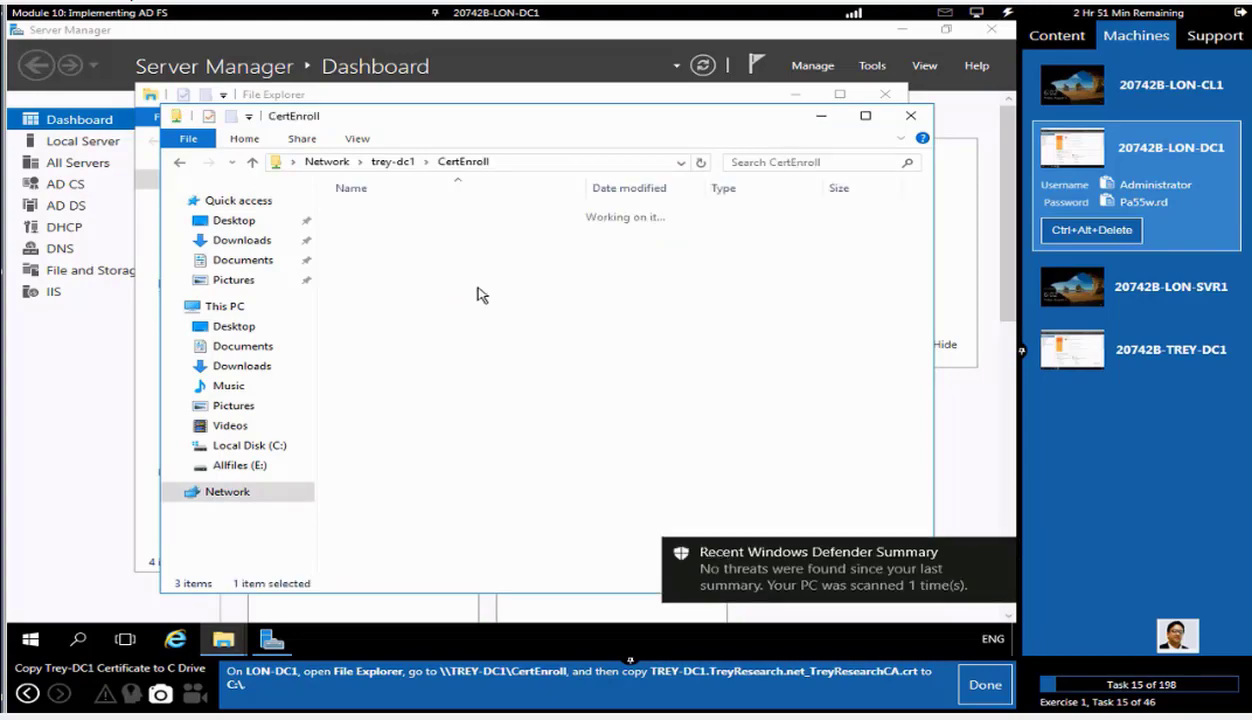
left_click(998, 555)
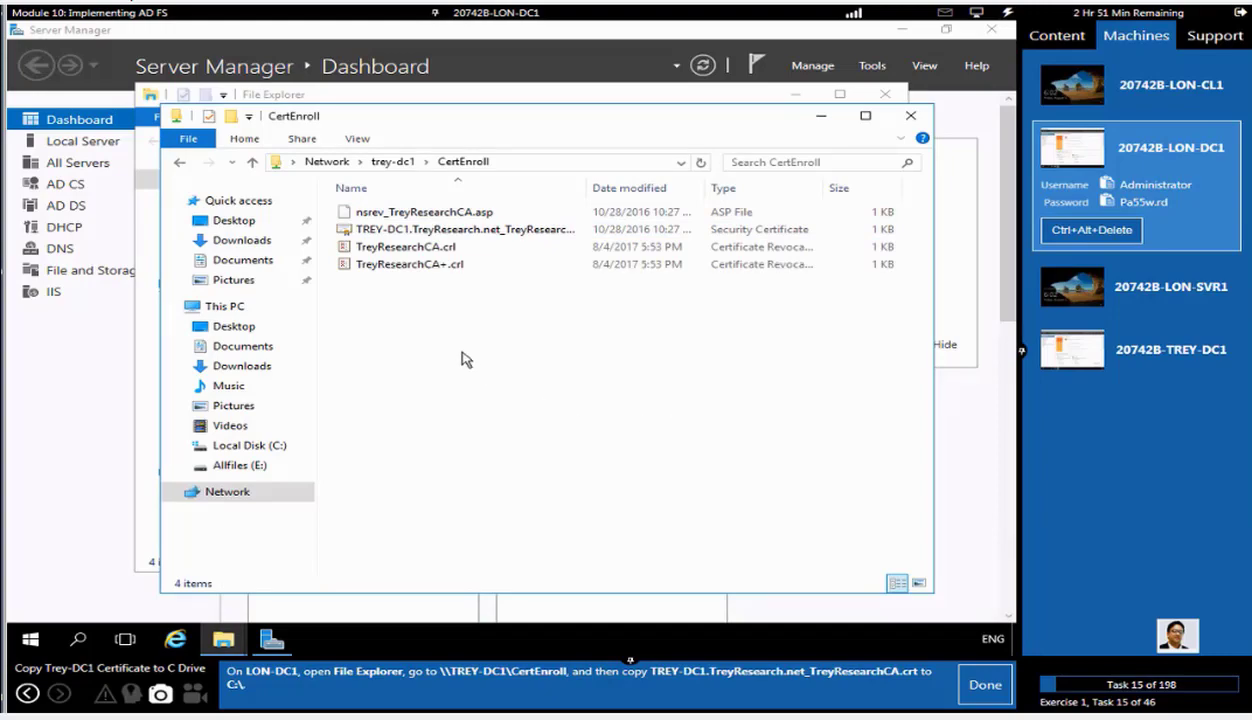
- Copy TREY-DC1.TreyResearch.net_TreyResearchCA.crt to Local Disk (C:) and close that window
left_click(464, 234)
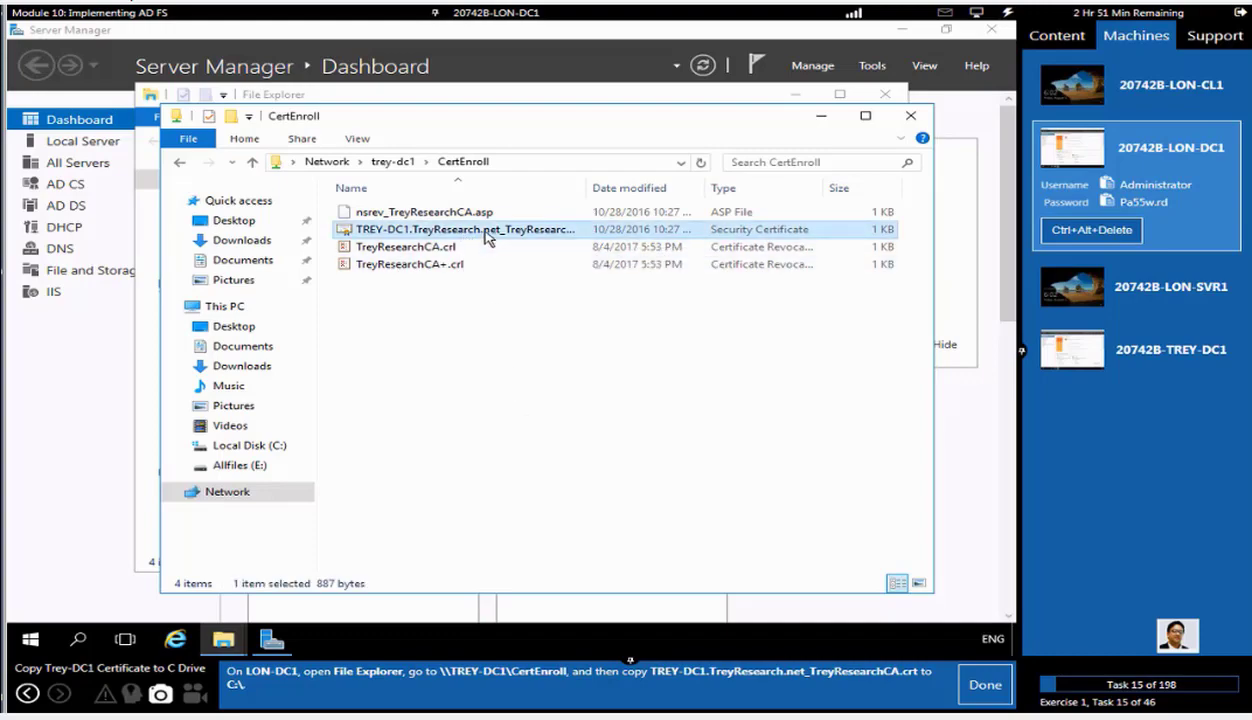
right_click(487, 236)
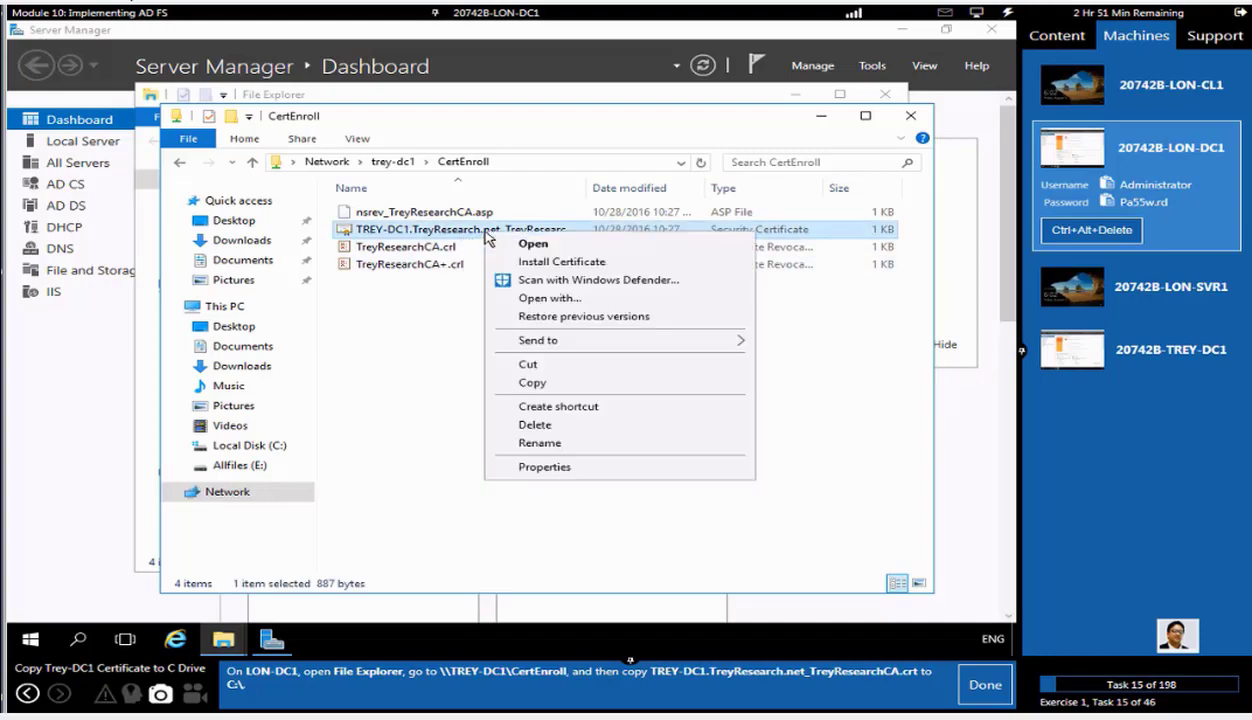
left_click(545, 383)
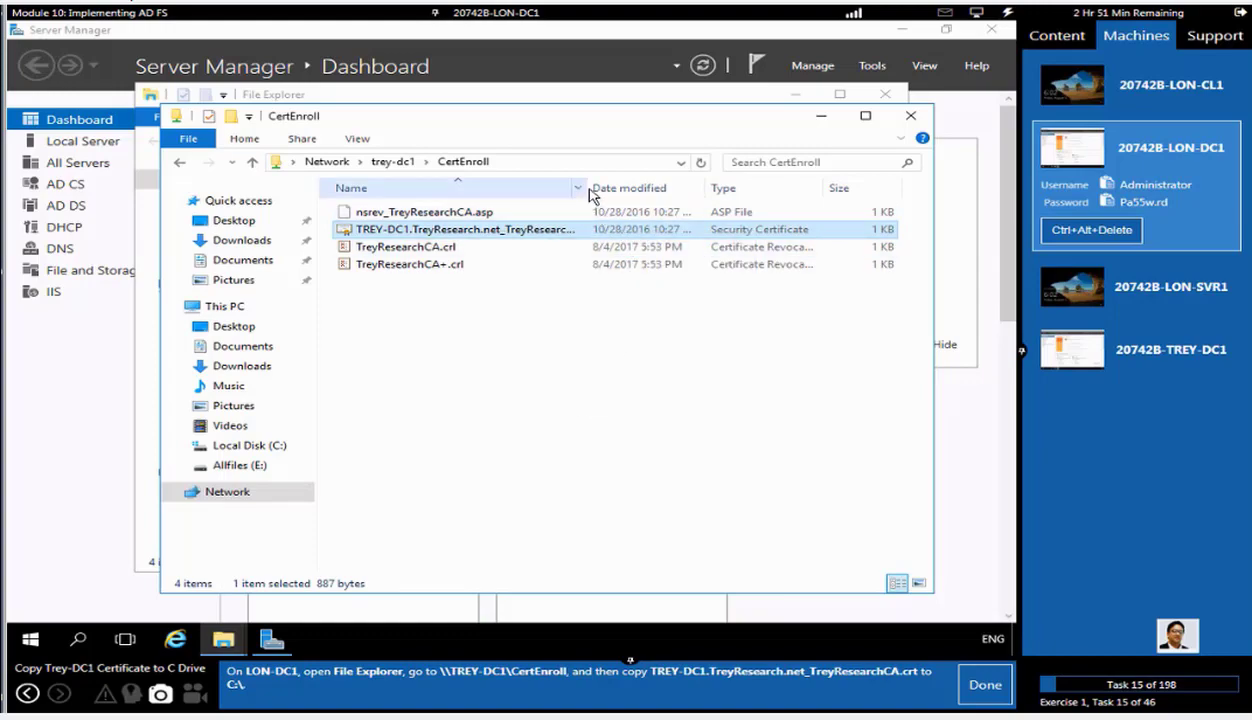
left_click_drag(576, 195, 686, 190)
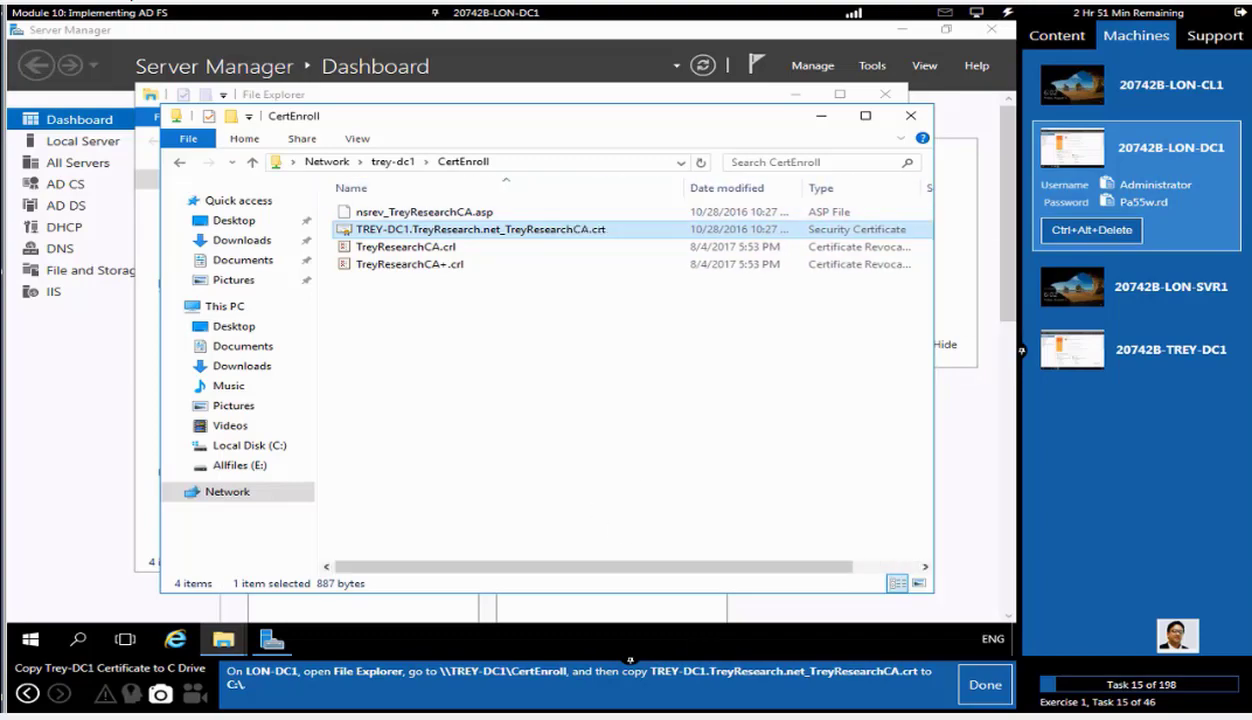
left_click(262, 444)
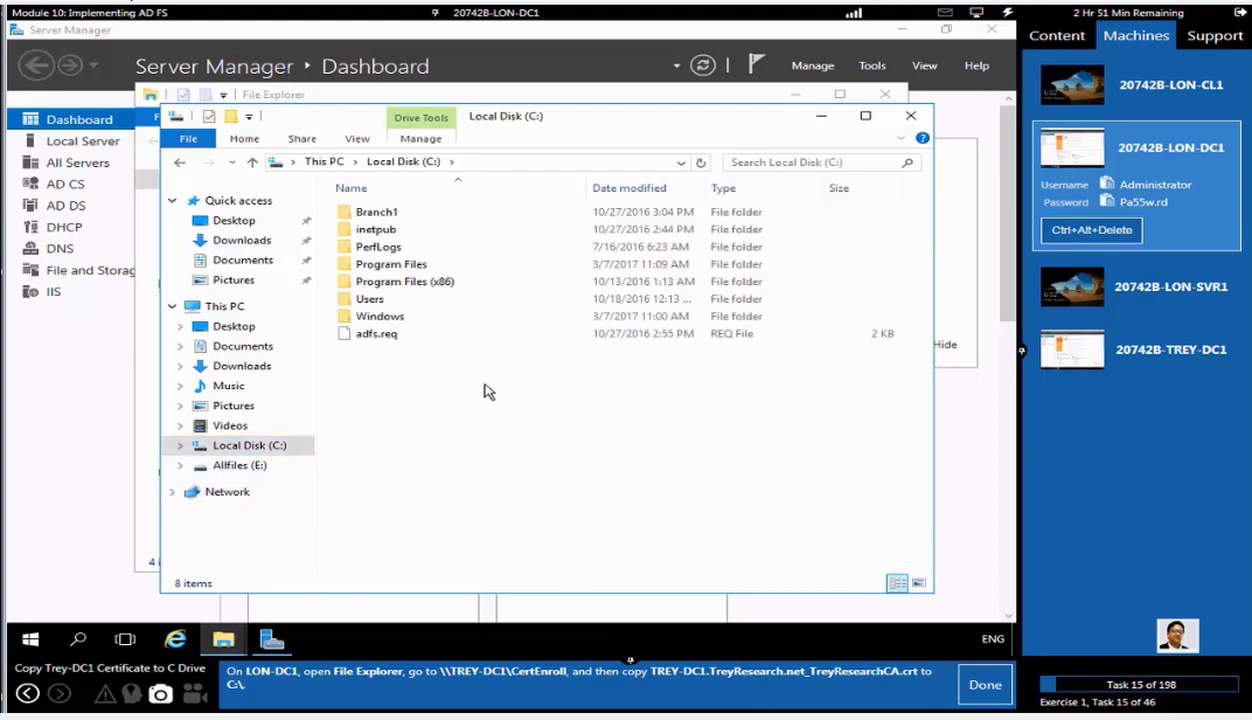
right_click(483, 391)
left_click(525, 469)
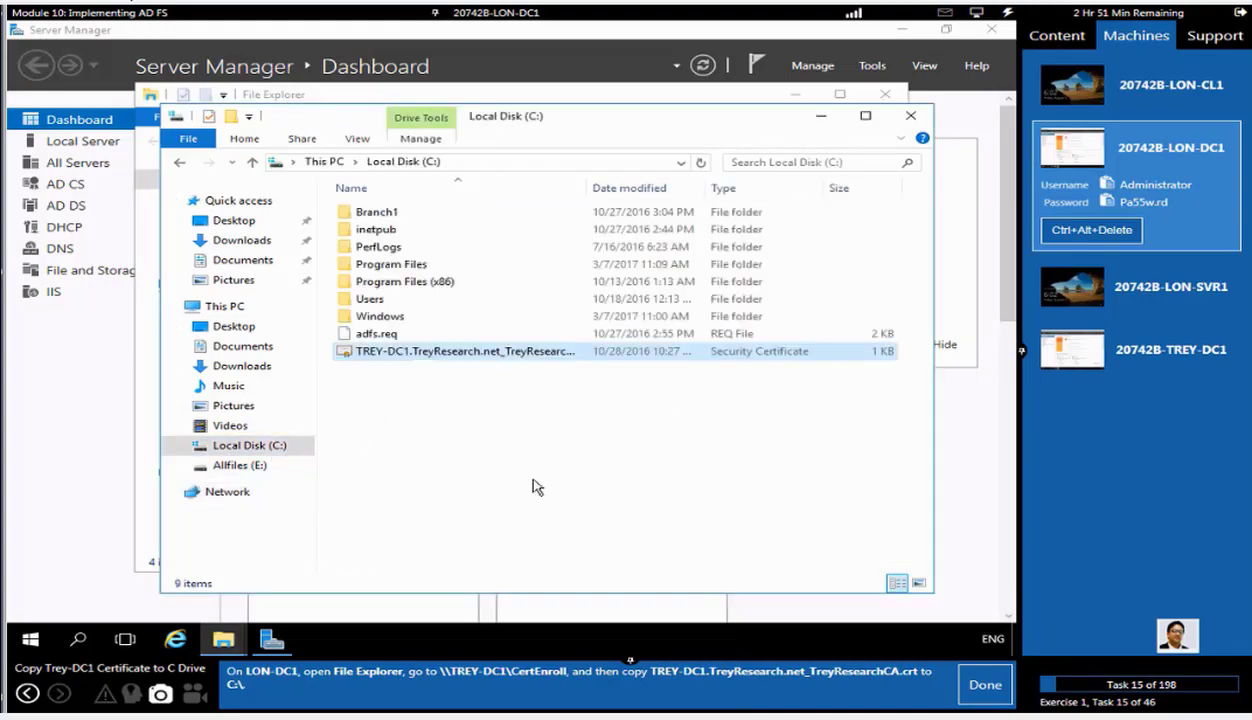
left_click(981, 687)
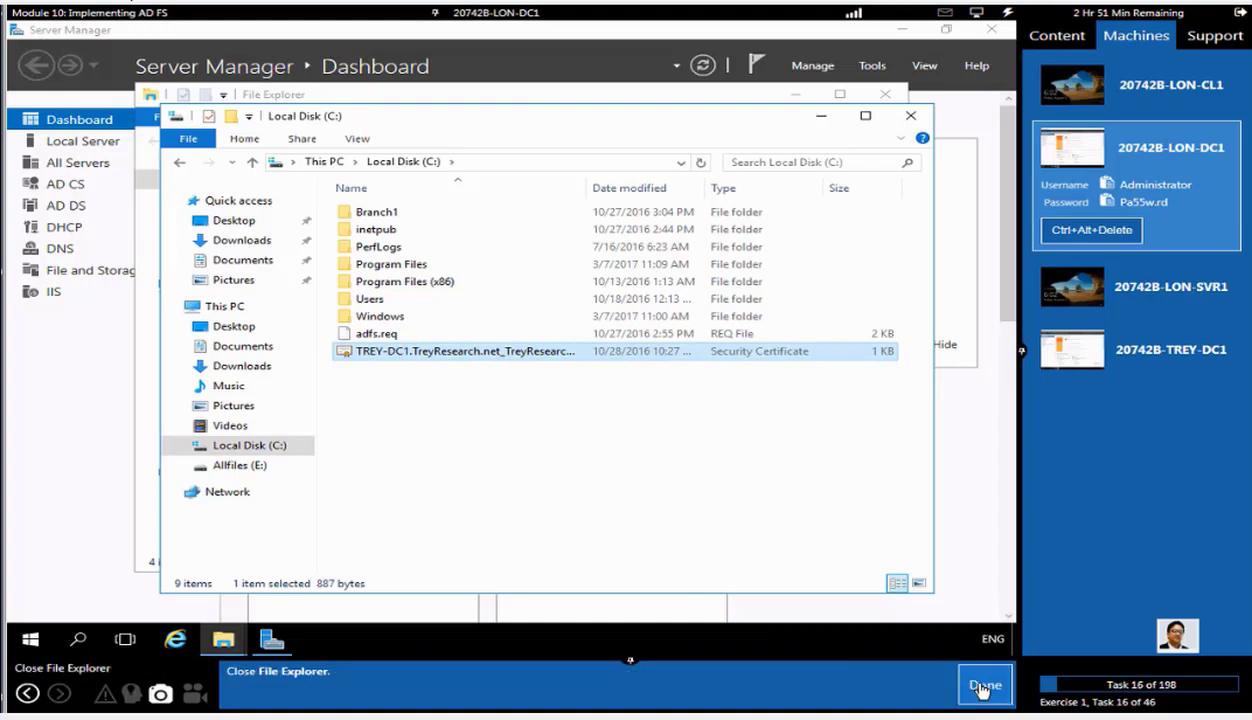
left_click(910, 116)
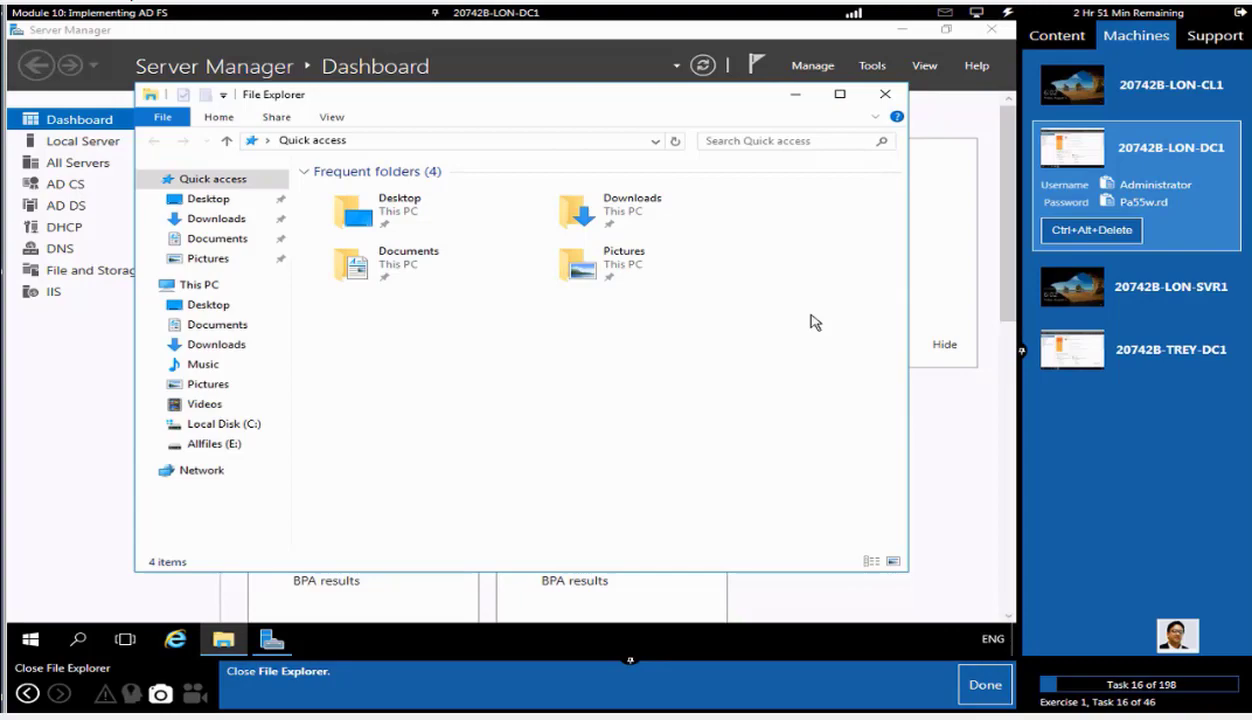
- Close File Explorer and launch Group Policy Management from Server Manager Tools
left_click(893, 98)
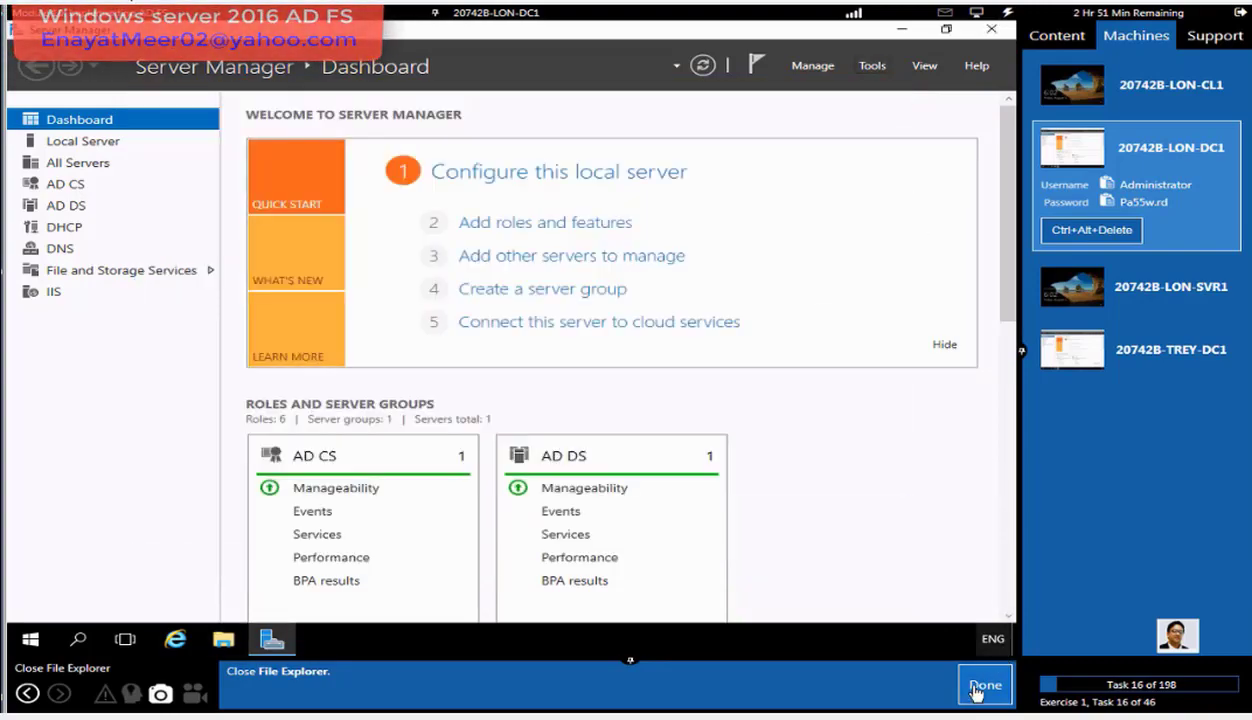
left_click(981, 686)
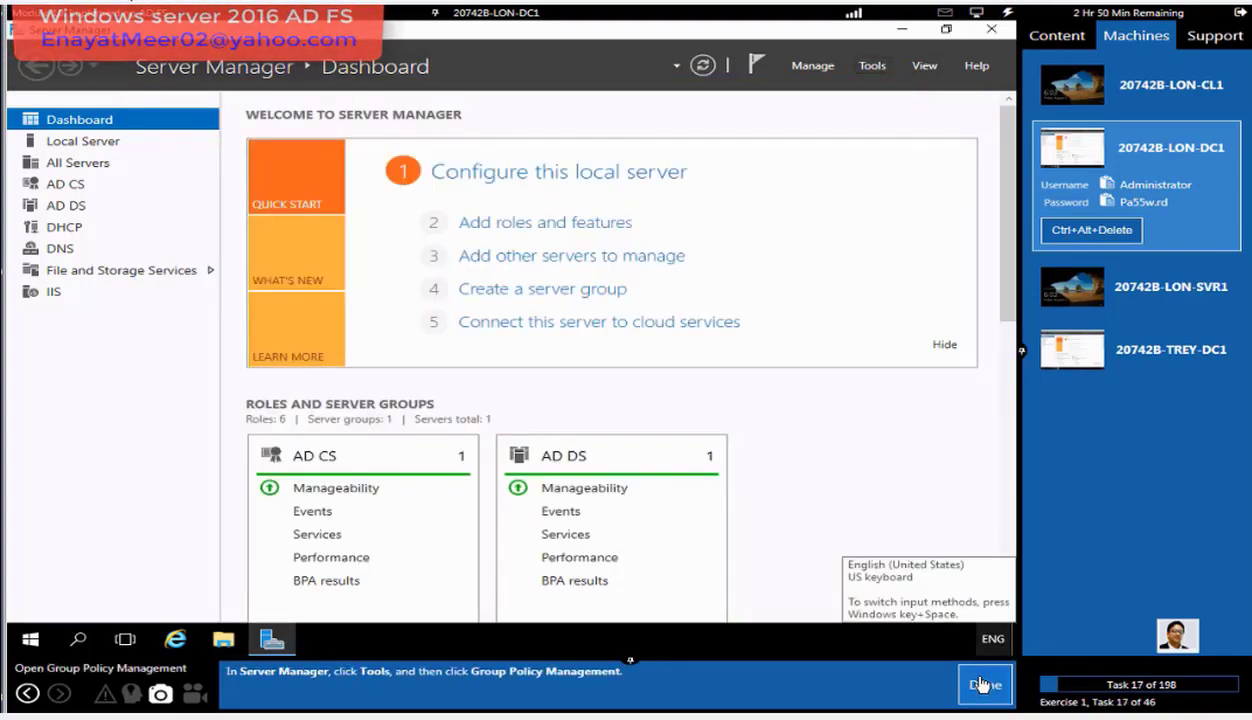
left_click(872, 66)
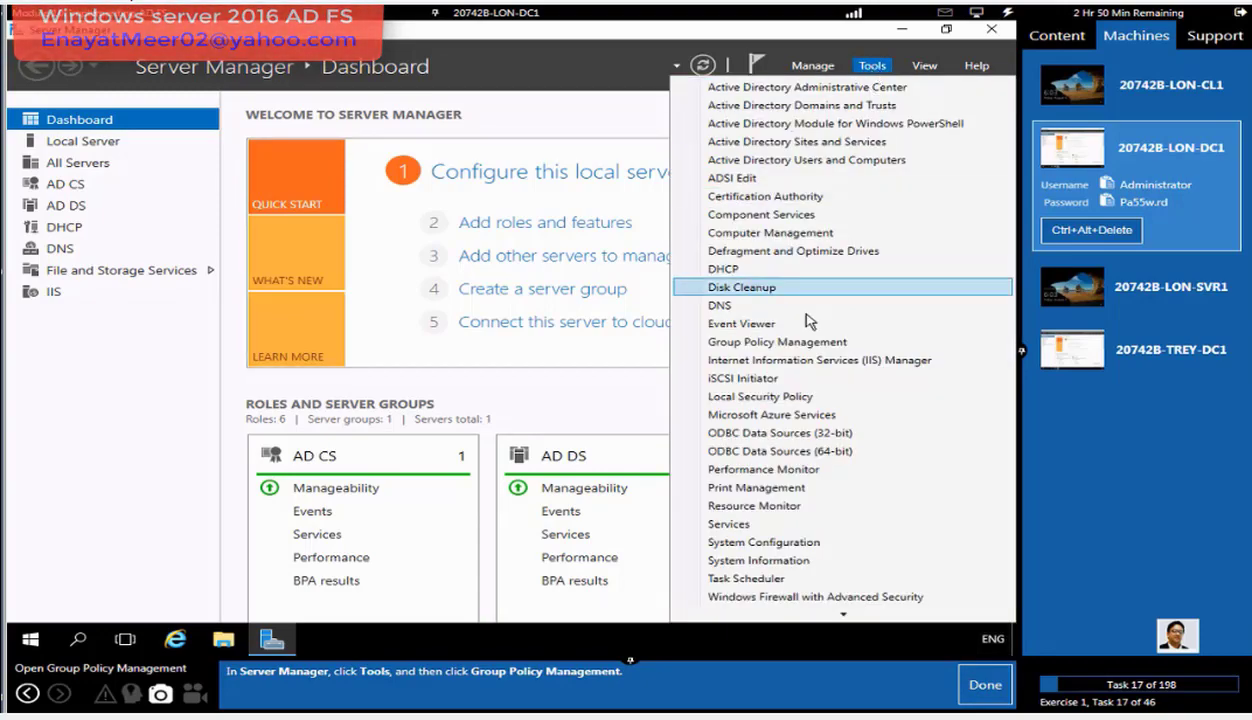
left_click(800, 344)
left_click(985, 686)
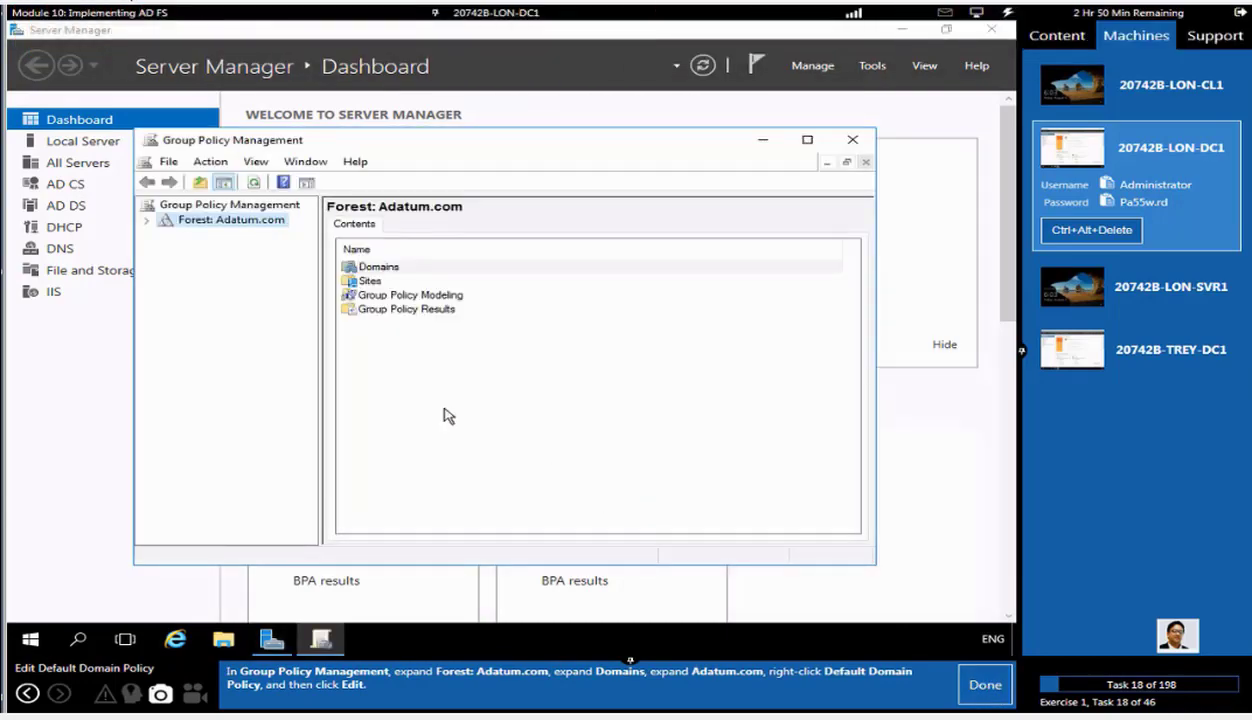
- Expand Forest > Domains > Adatum.com, dismiss the link warning, and edit the Default Domain Policy
left_click(148, 220)
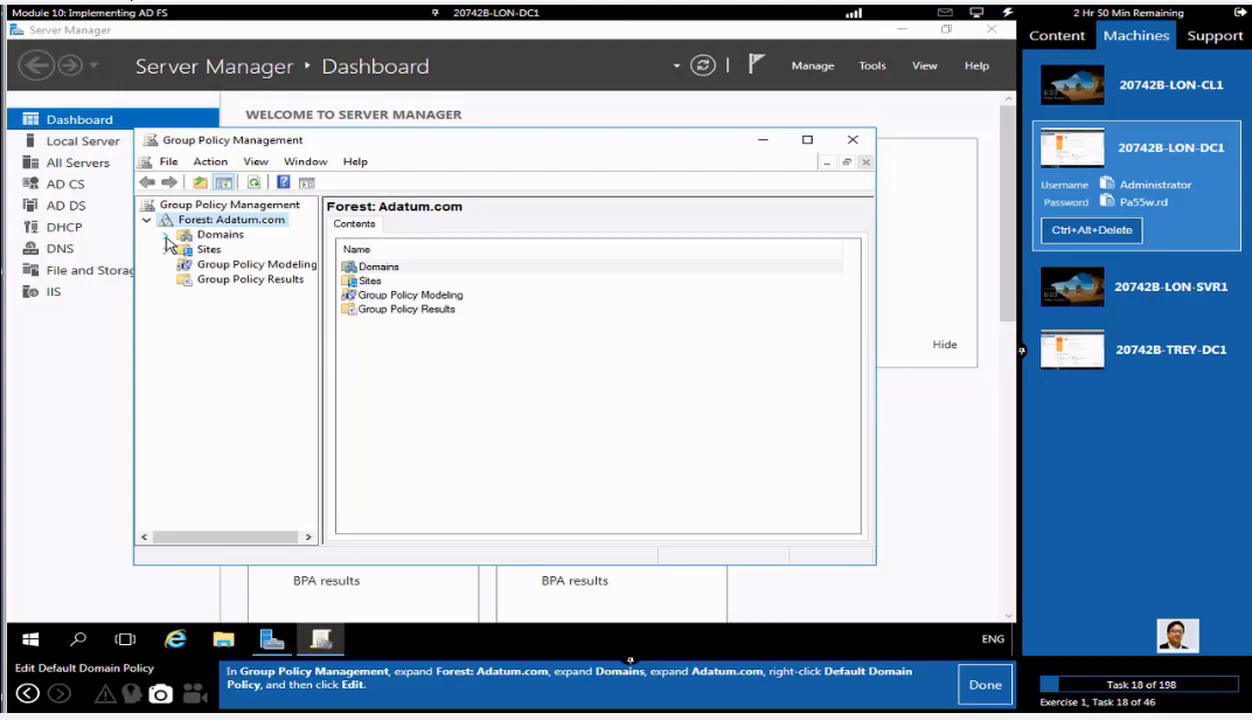
left_click(166, 236)
left_click(184, 250)
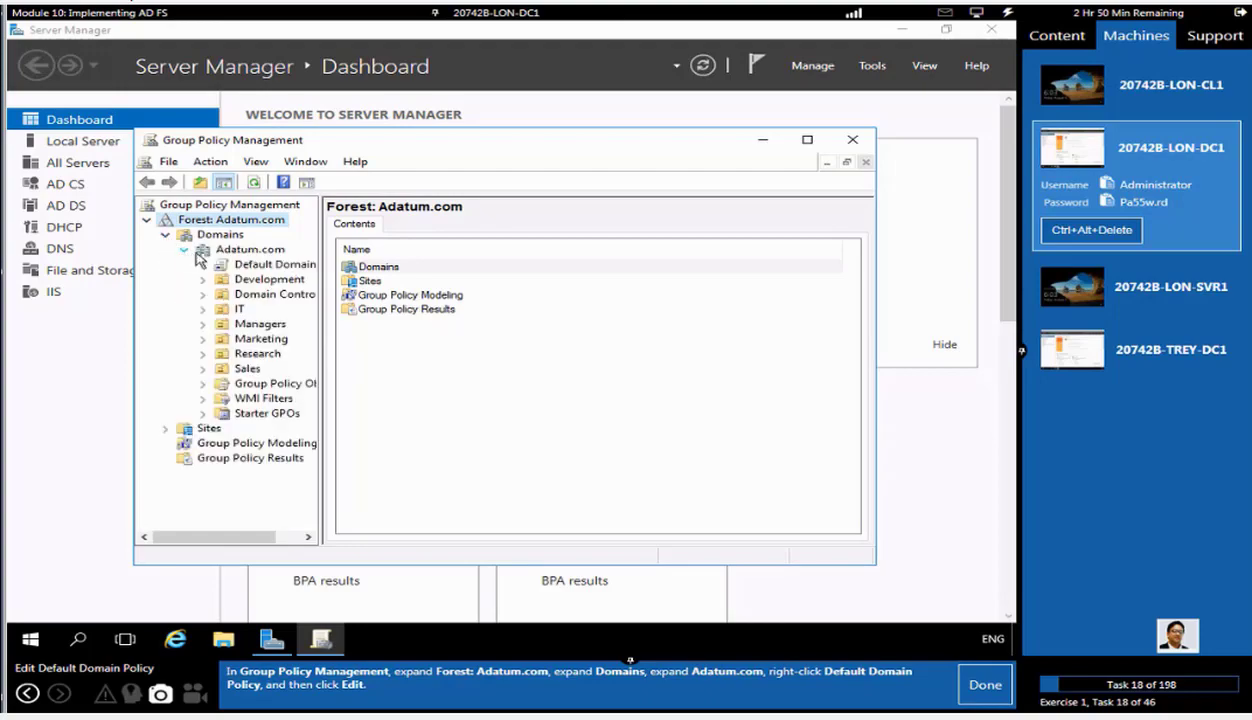
left_click(258, 266)
left_click(368, 389)
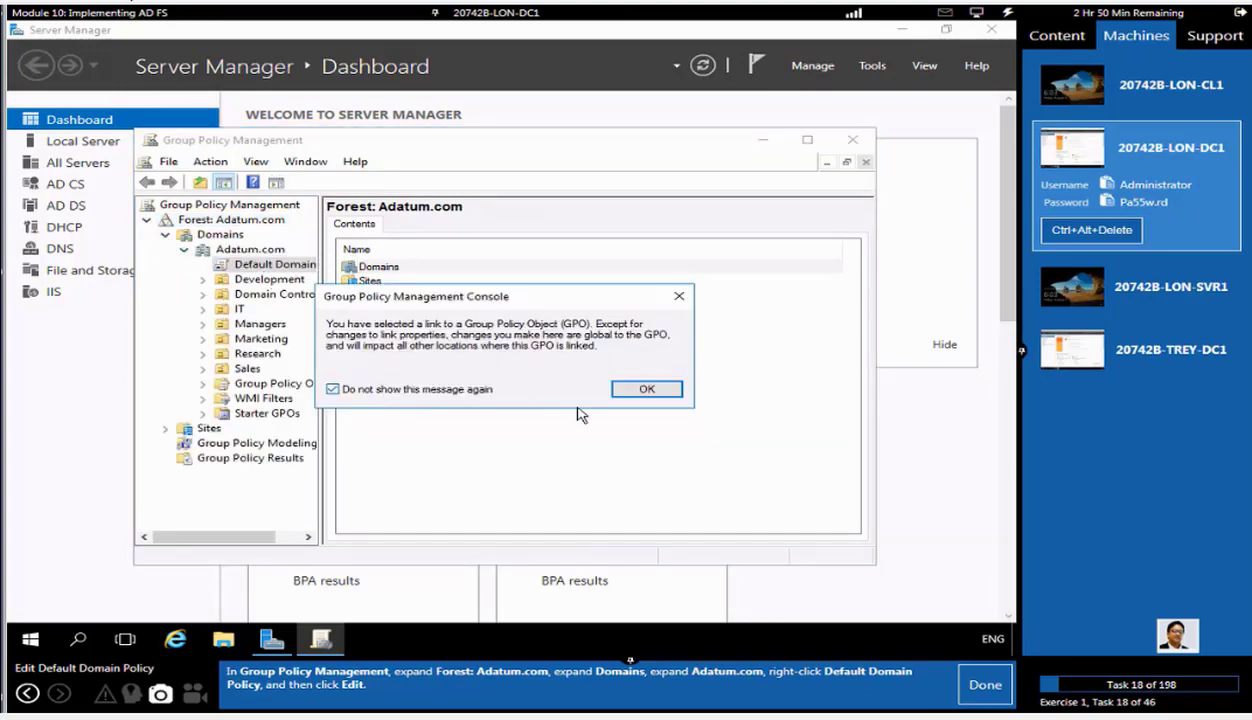
left_click(643, 389)
right_click(261, 266)
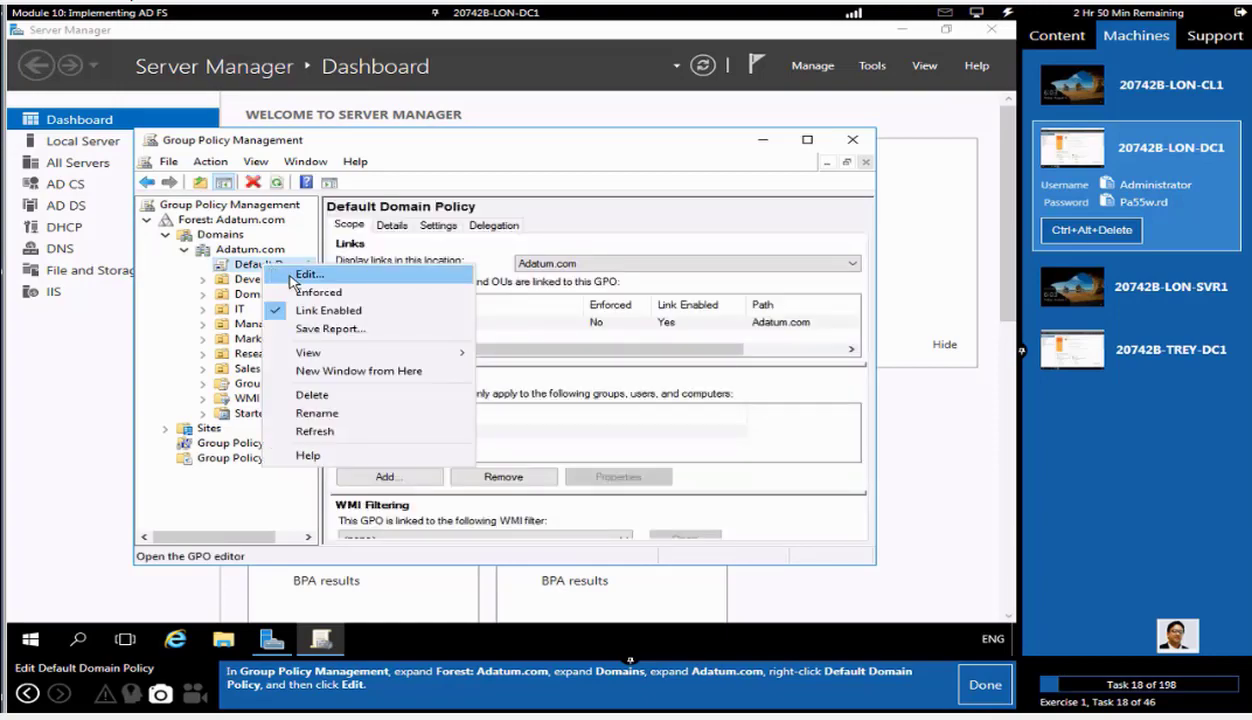
left_click(291, 277)
left_click(967, 677)
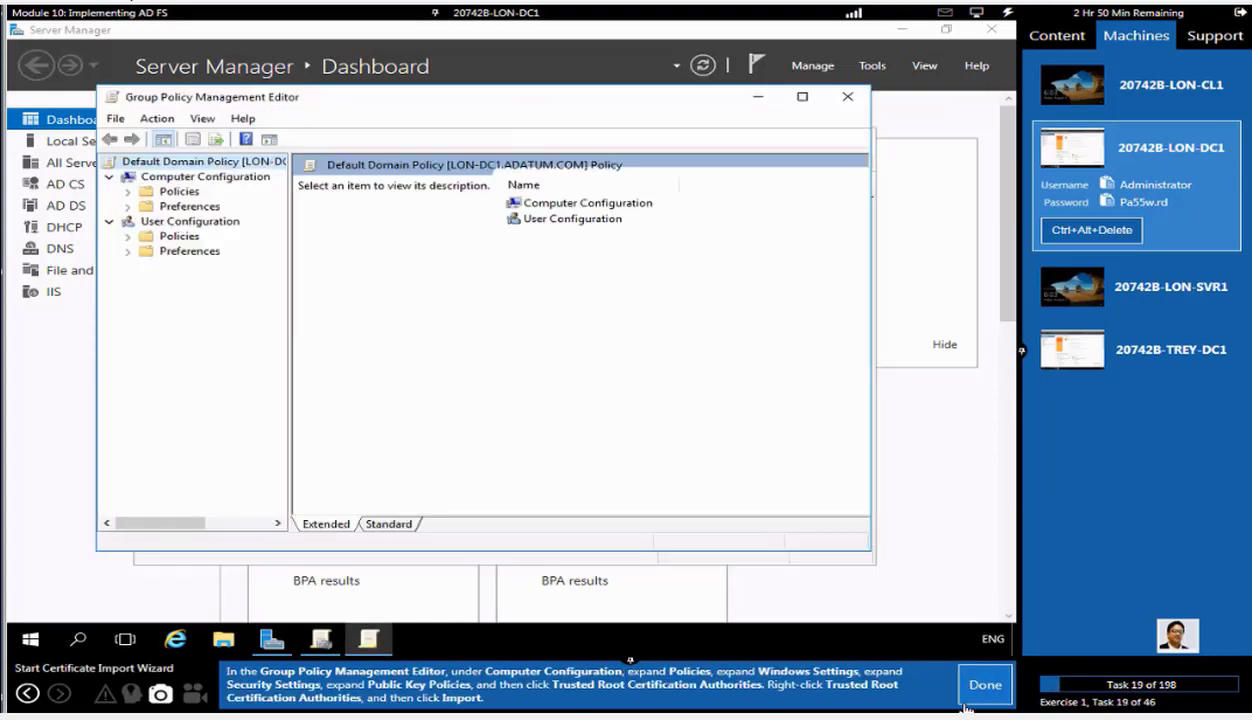
- Open Public Key Policies > Trusted Root Certification Authorities in the Default Domain Policy and start an Import
left_click(126, 192)
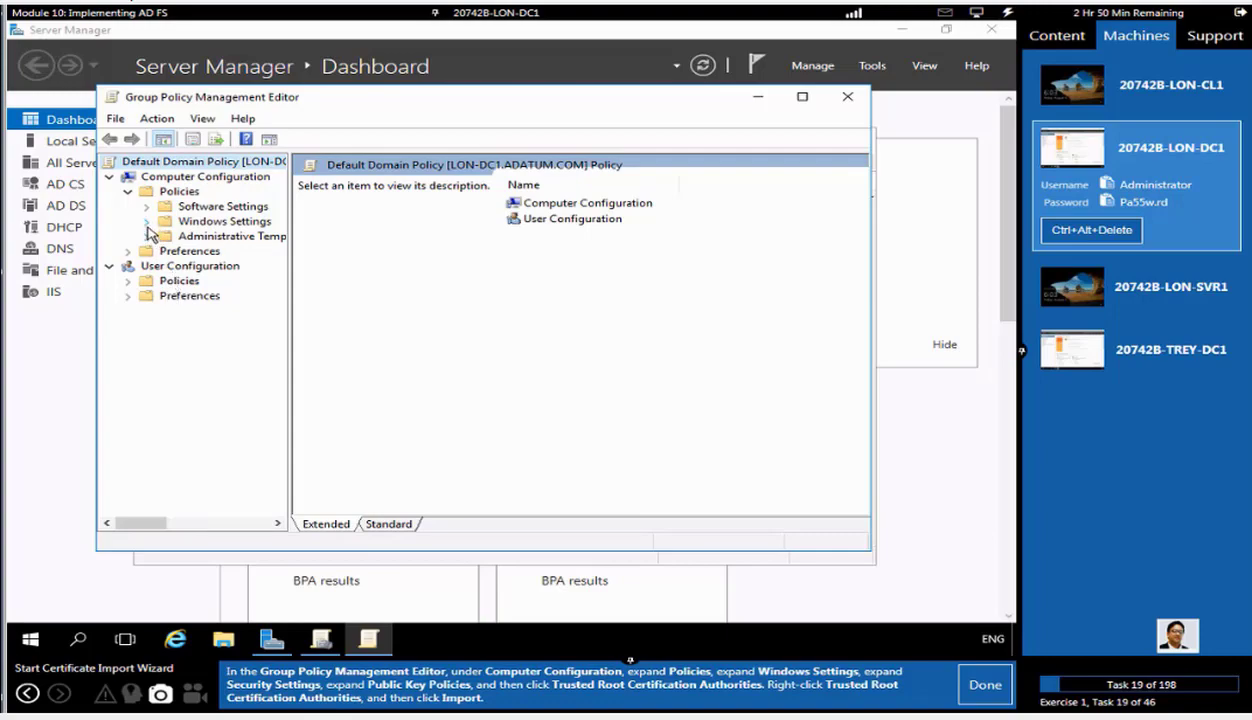
left_click(148, 224)
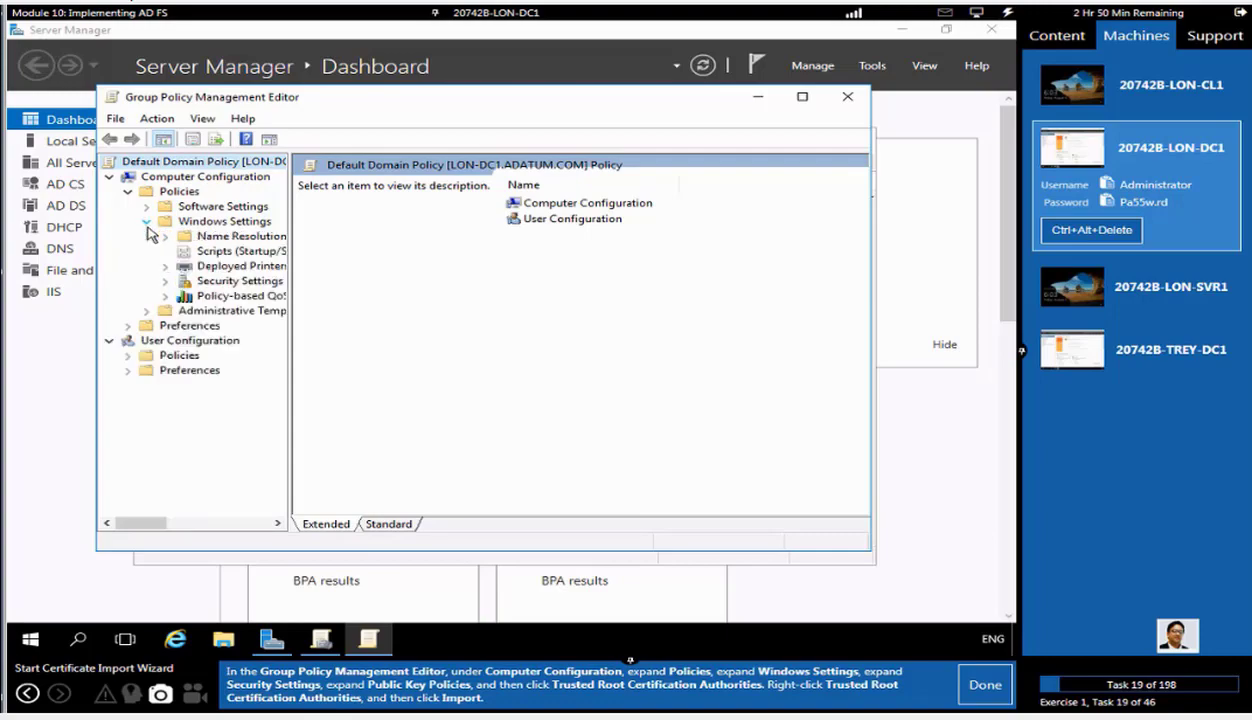
left_click(166, 282)
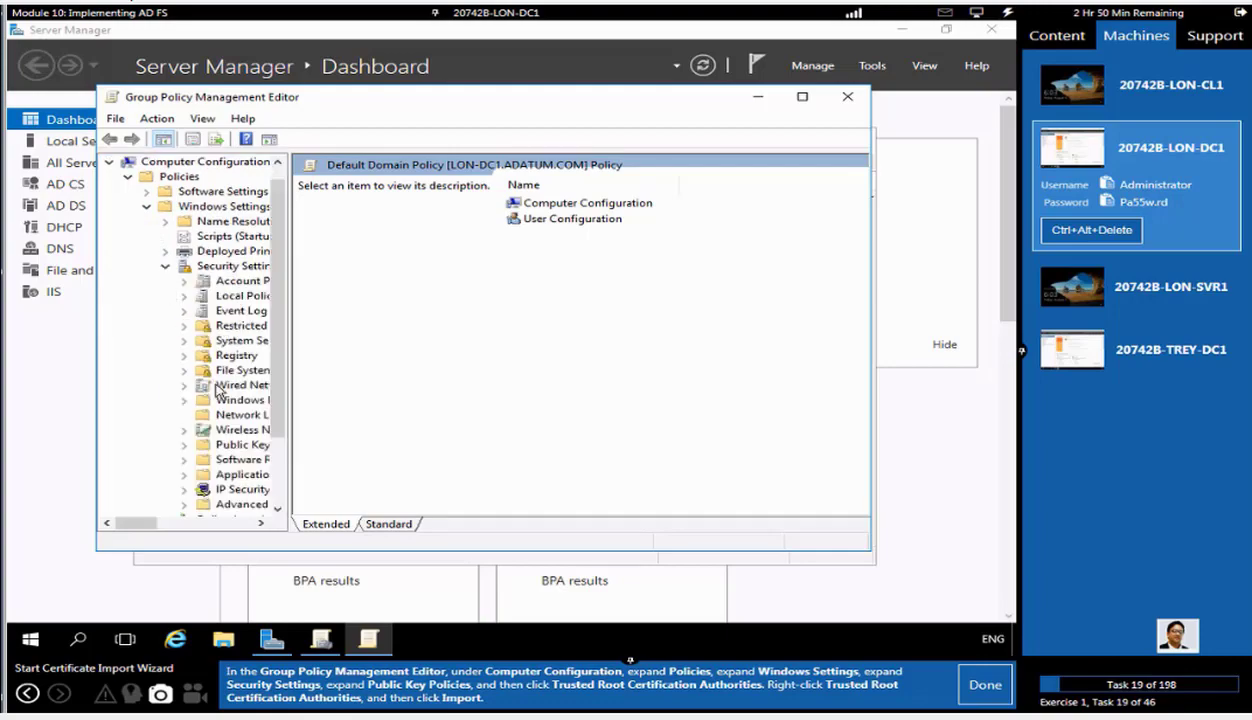
left_click(243, 446)
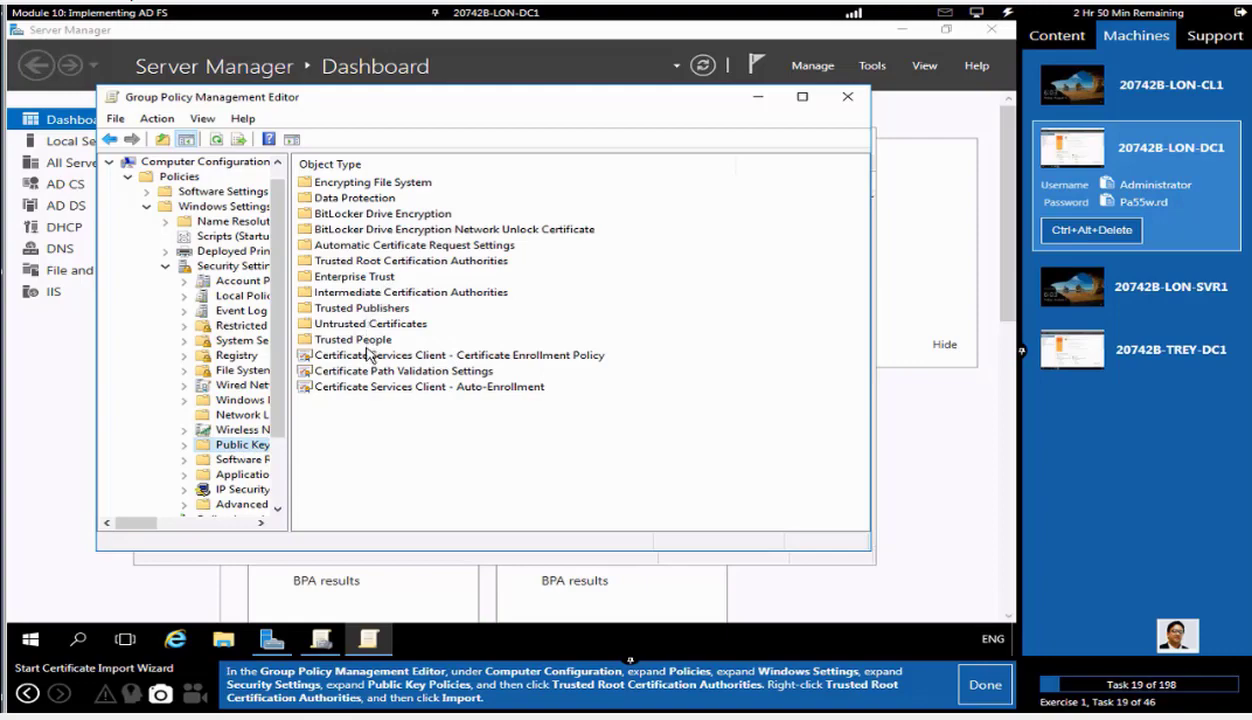
double_click(343, 263)
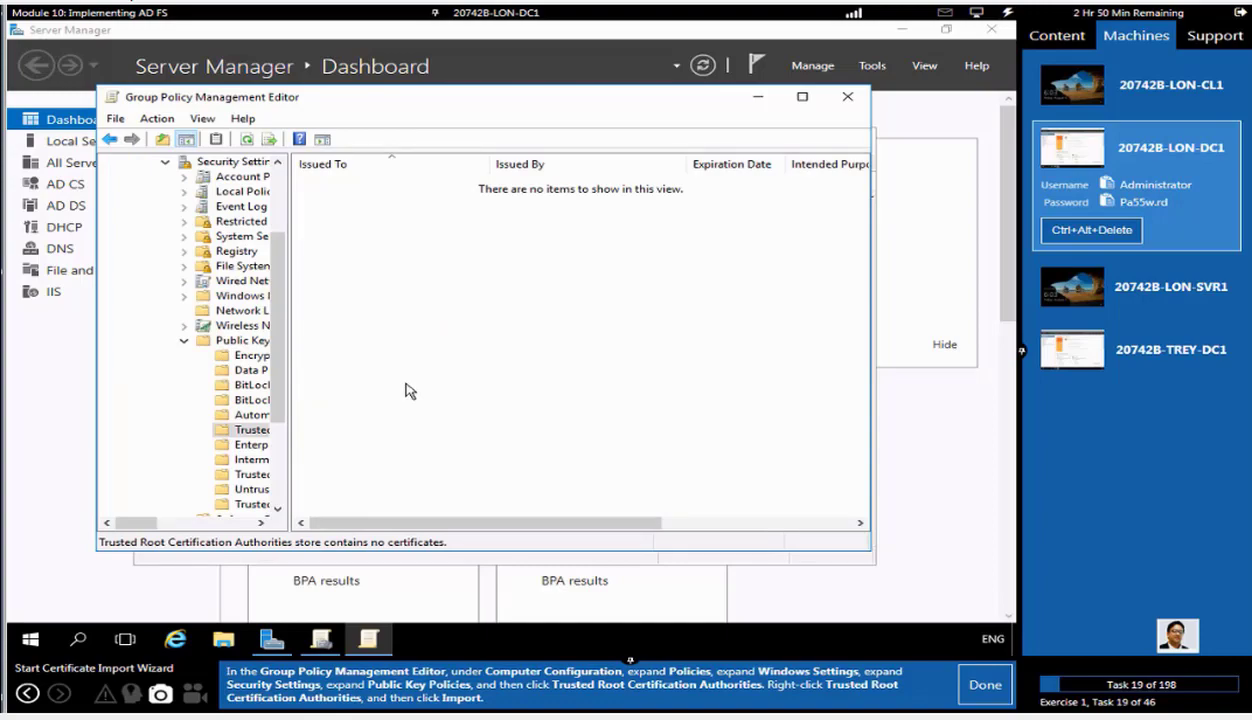
right_click(478, 284)
left_click(515, 291)
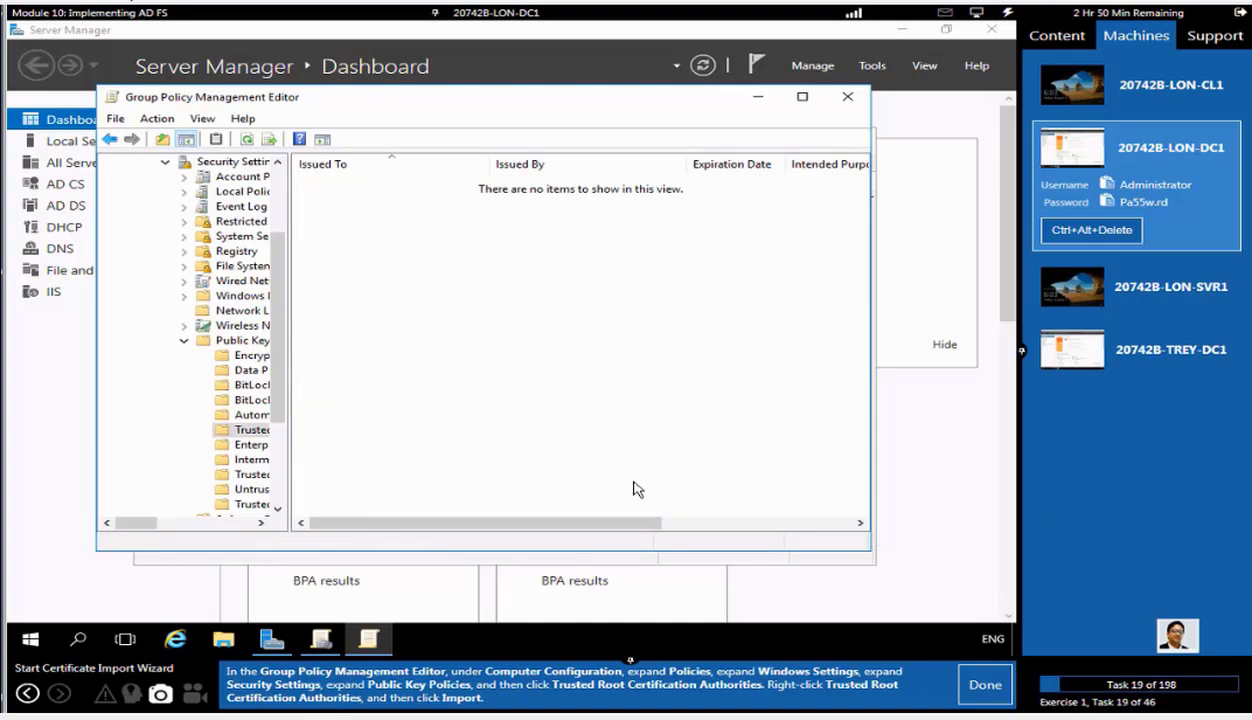
left_click(978, 686)
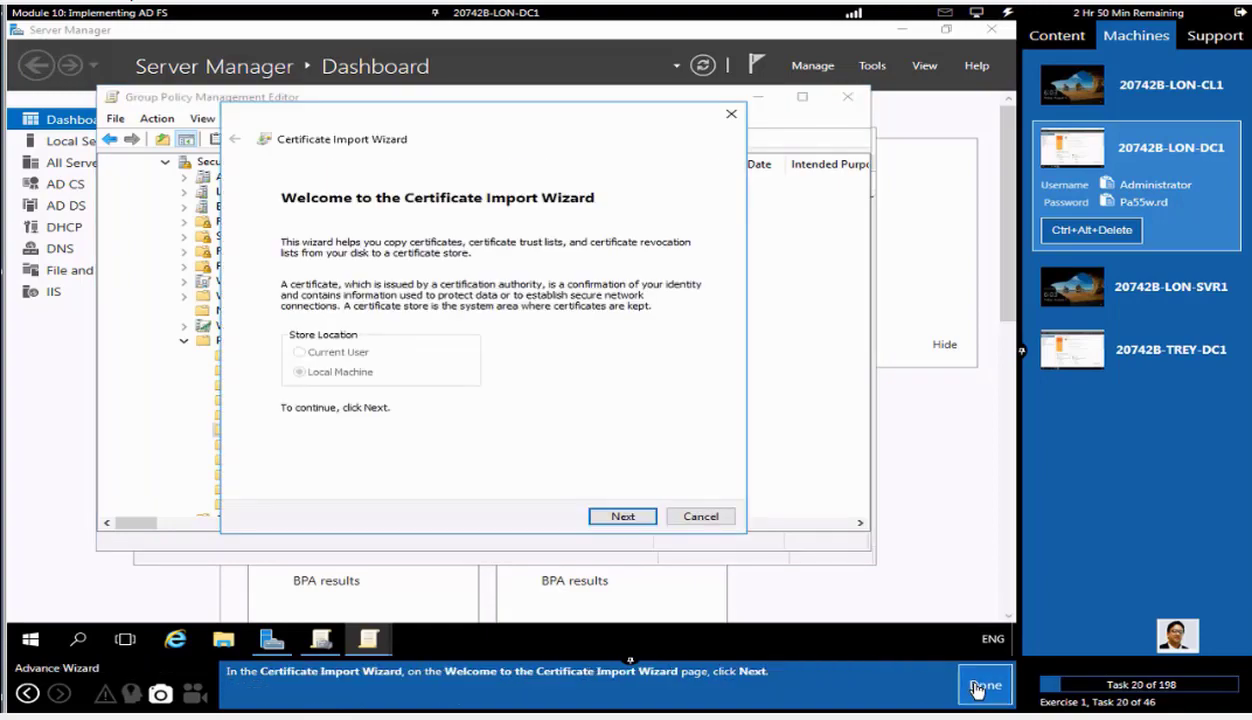
- Choose the TREY-DC1 certificate file on the C: drive as the file to import
left_click(622, 516)
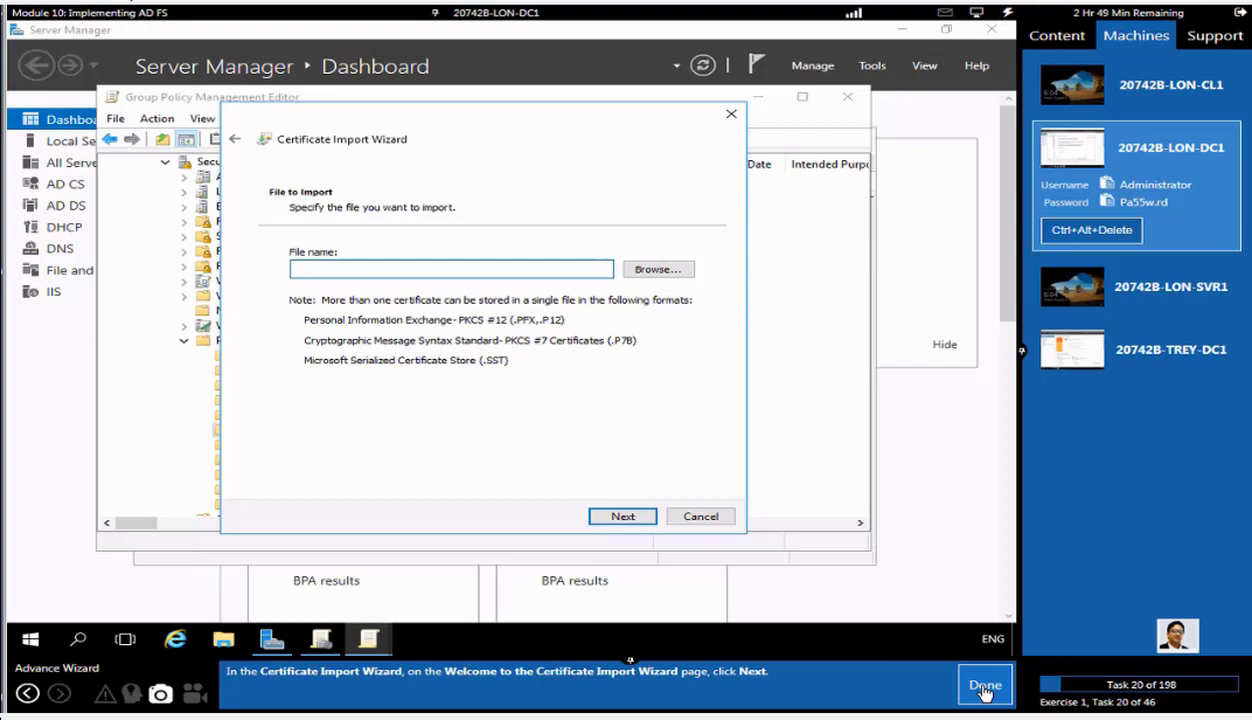
left_click(984, 688)
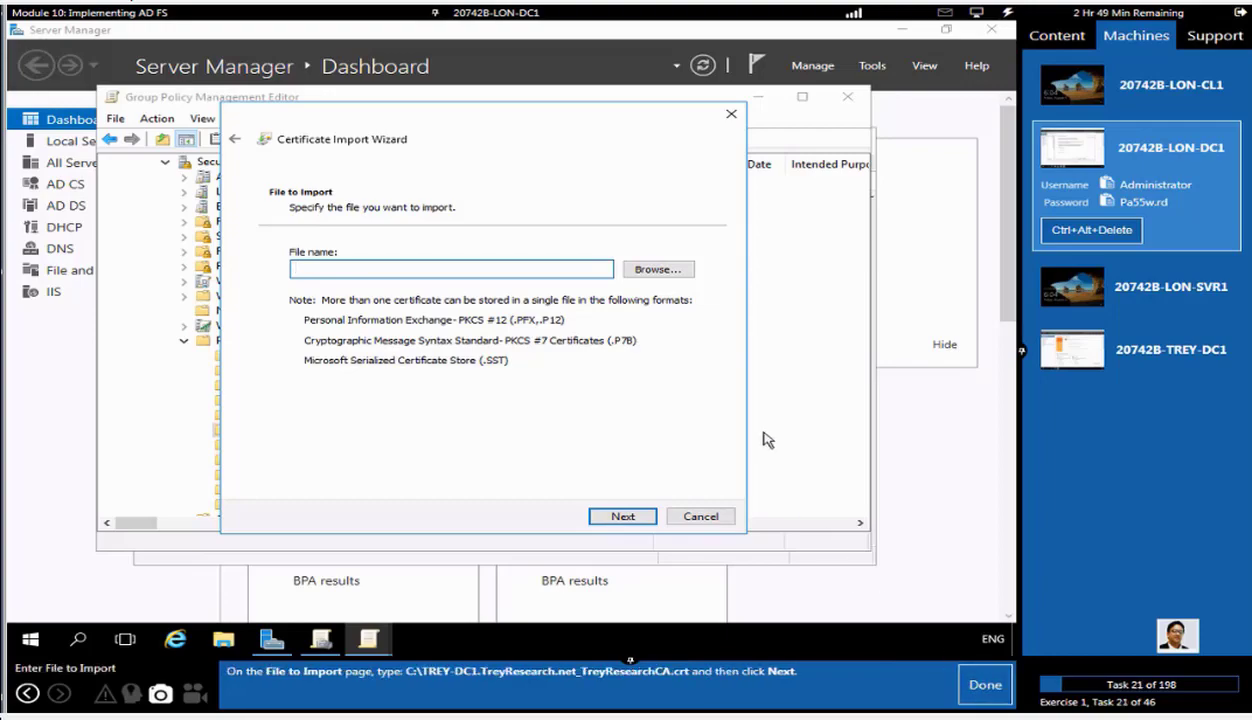
left_click(657, 270)
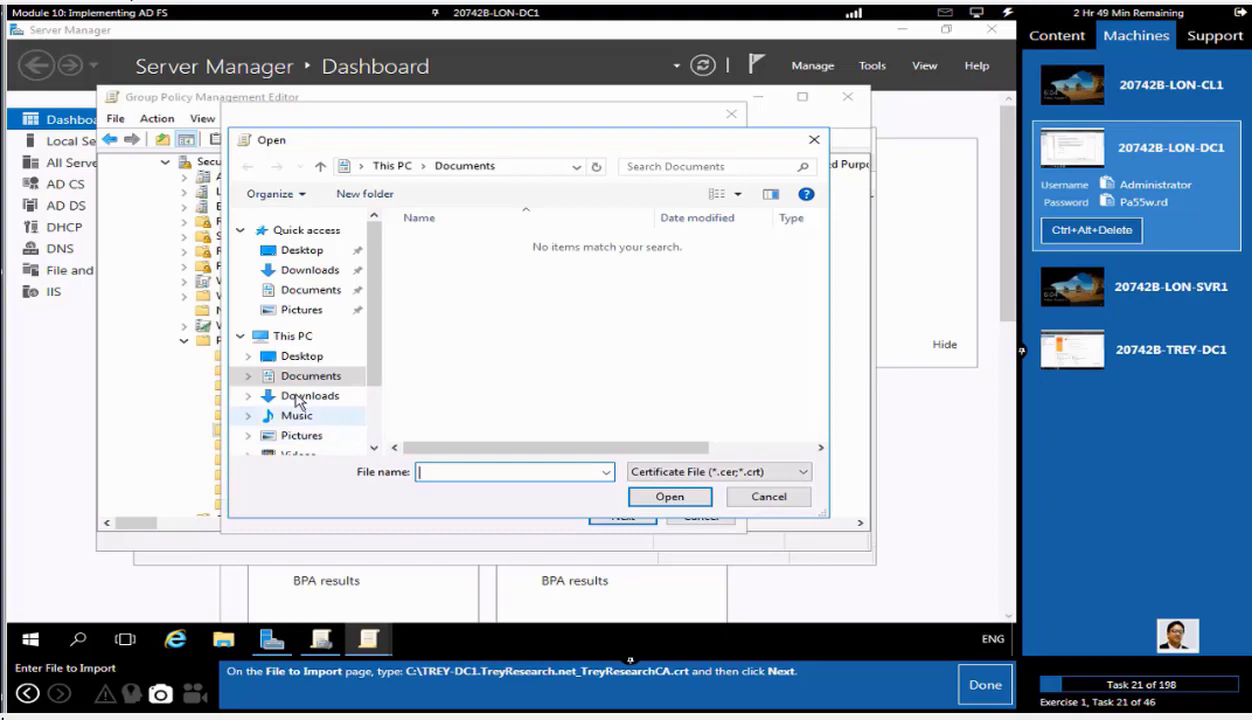
left_click(291, 336)
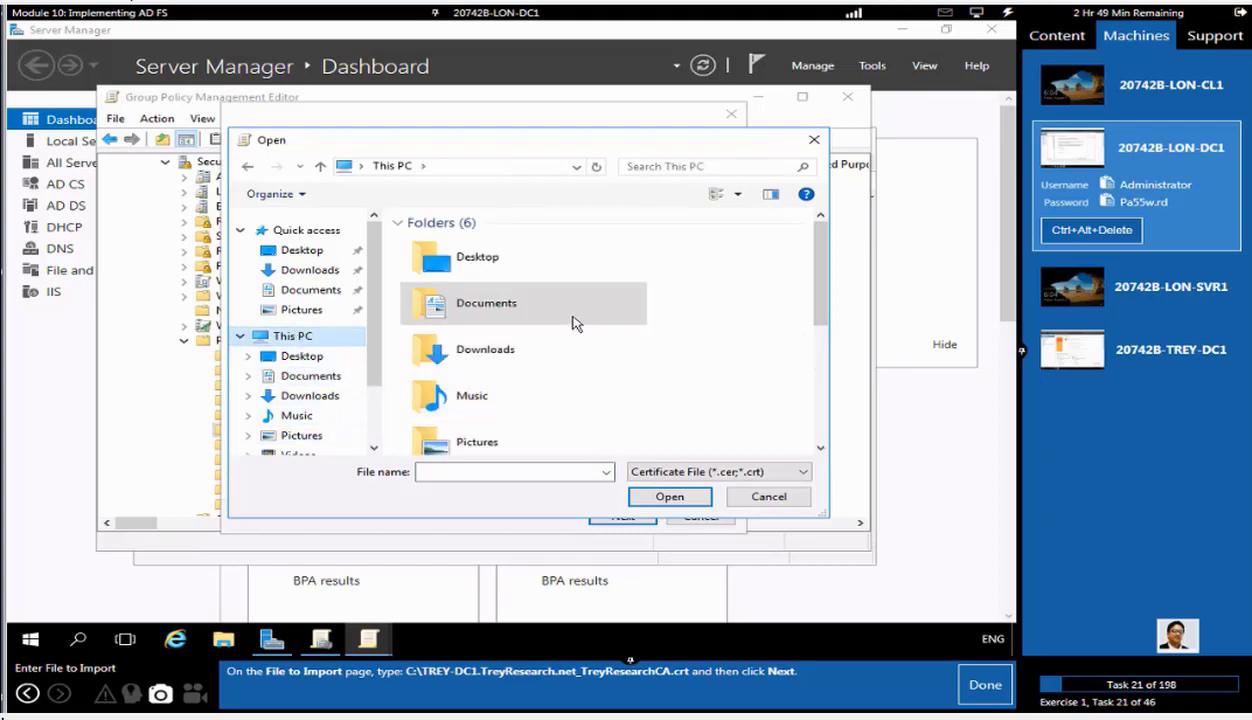
left_click_drag(818, 300, 821, 402)
double_click(620, 383)
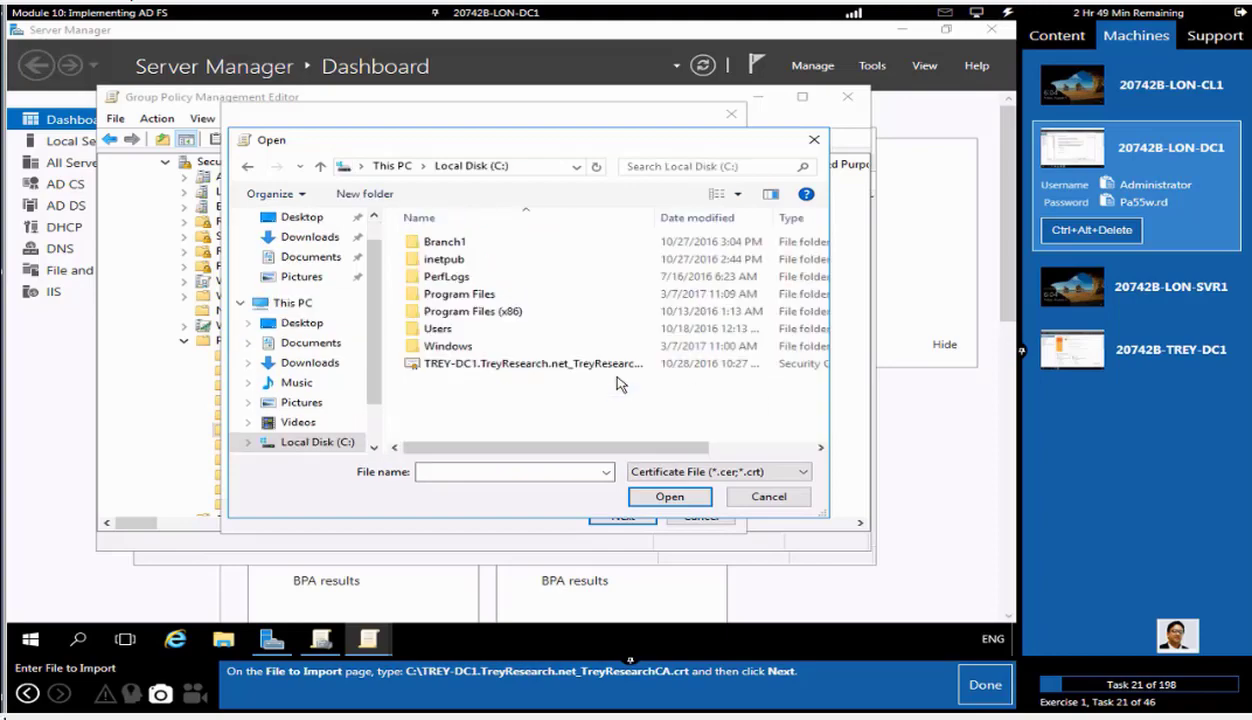
left_click(553, 364)
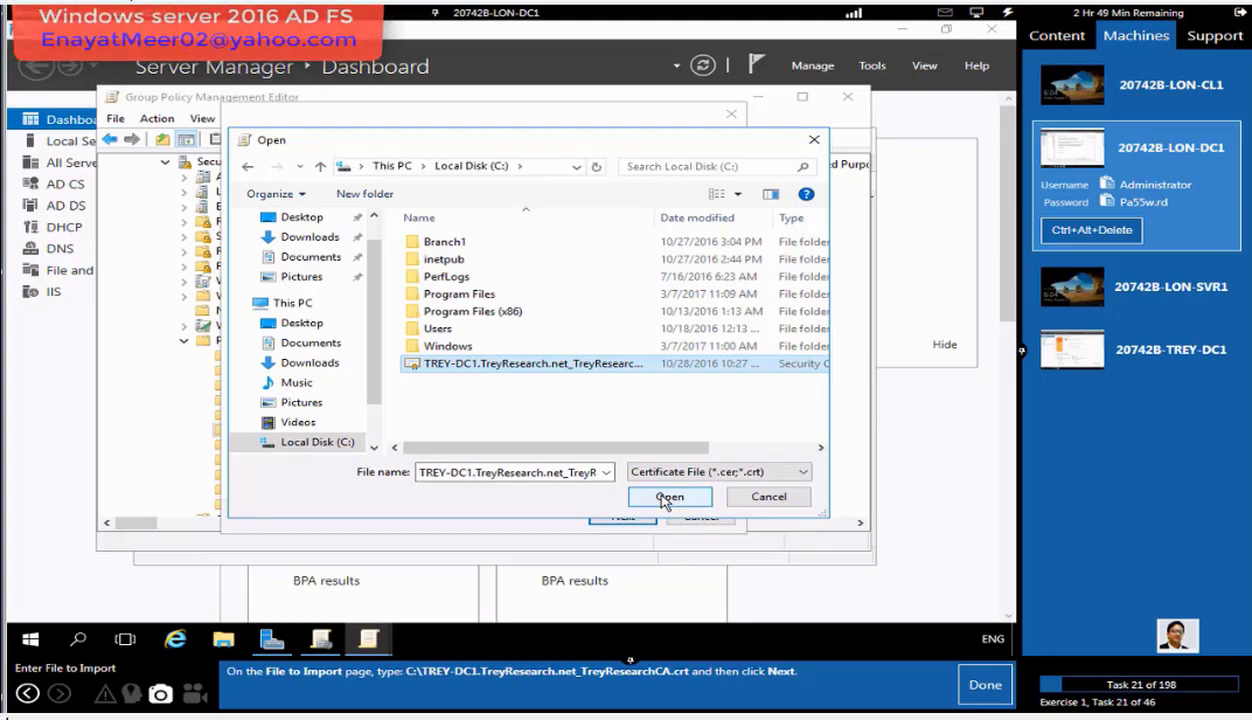
left_click(664, 500)
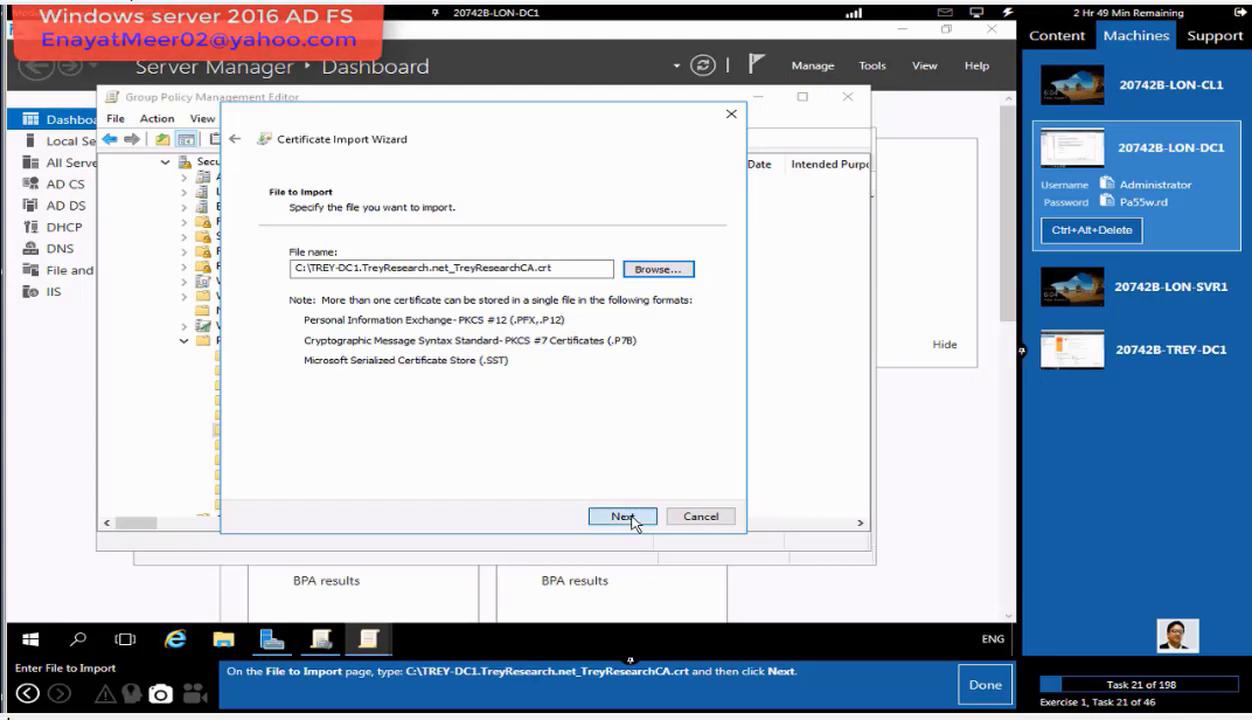
- Place TreyResearchCA in Trusted Root Certification Authorities, finish the import and dismiss the success message
left_click(623, 516)
left_click(978, 686)
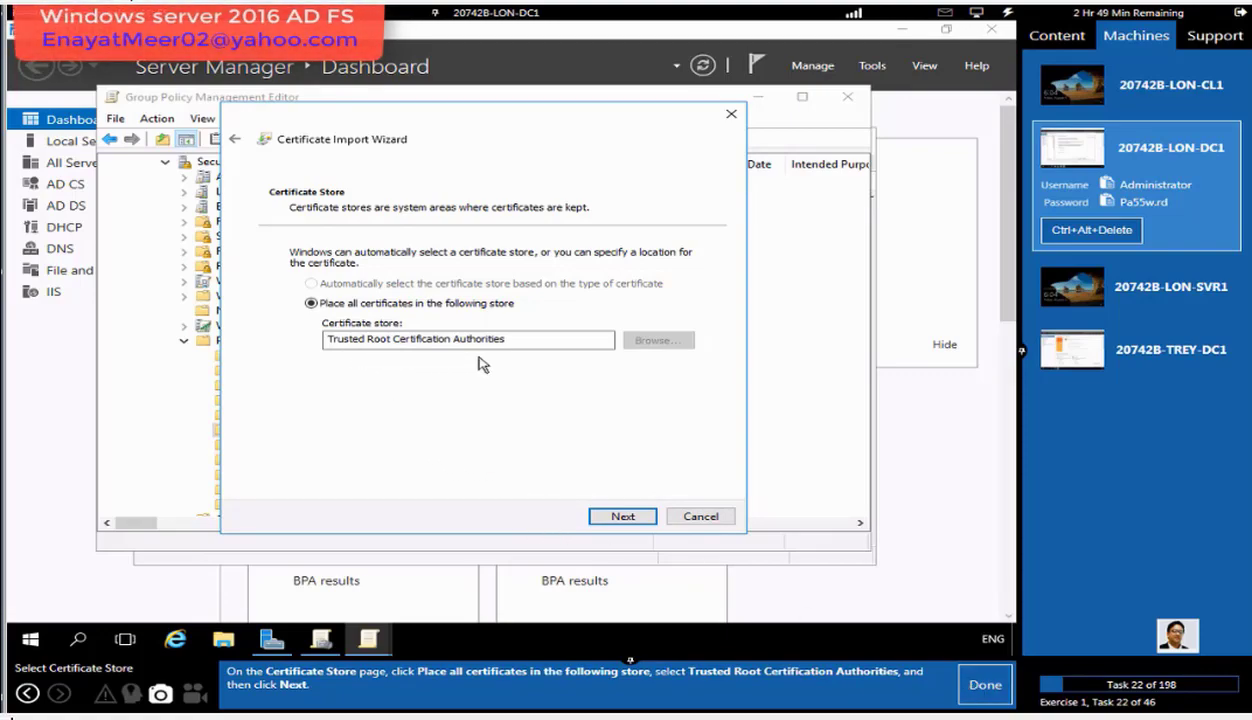
left_click(622, 516)
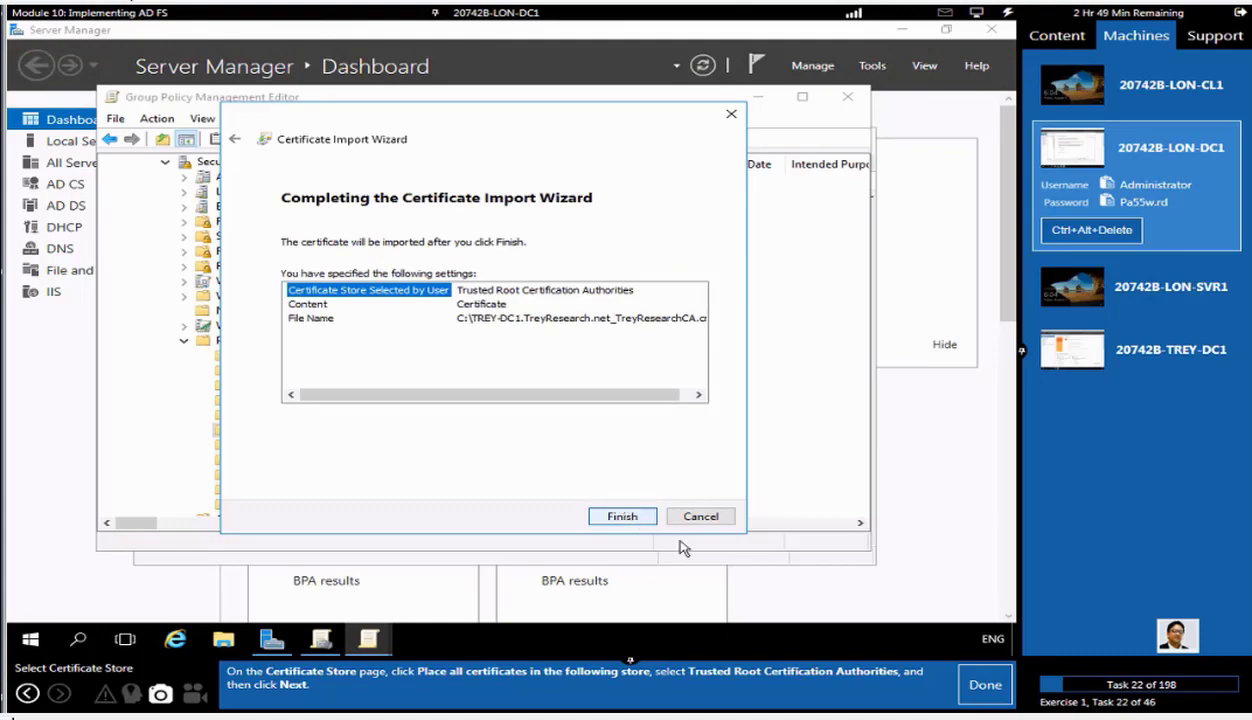
left_click(972, 683)
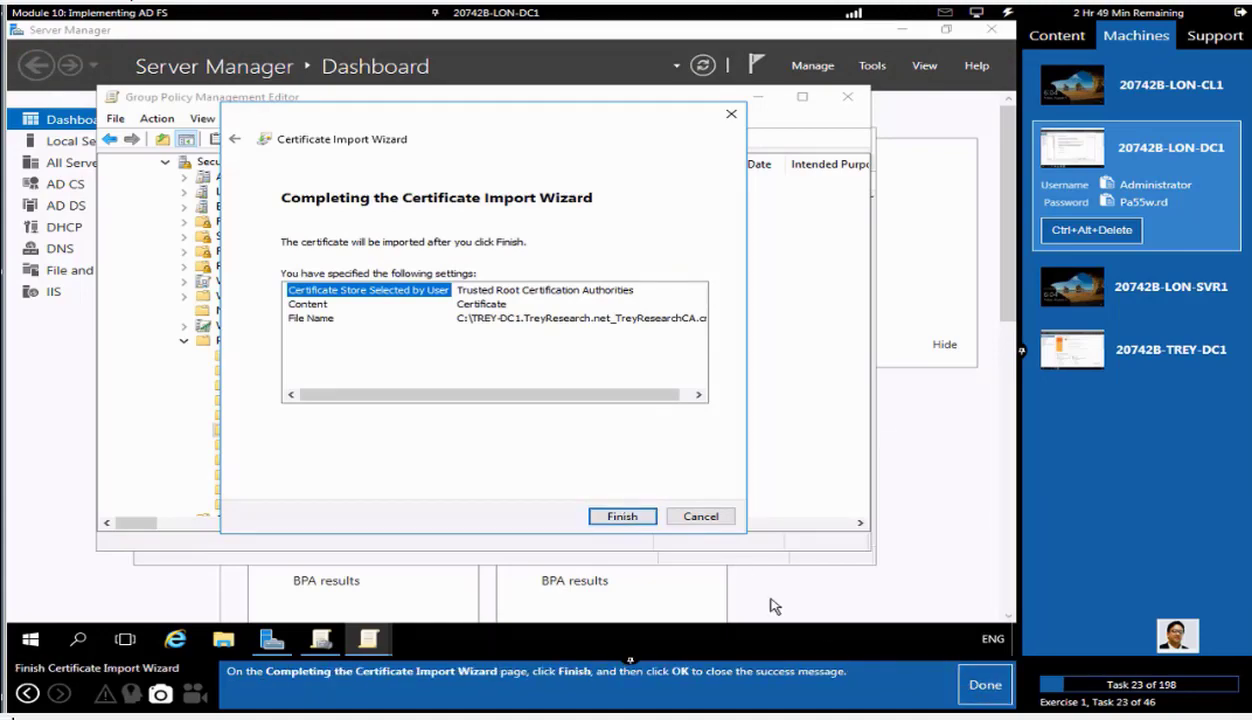
left_click(622, 516)
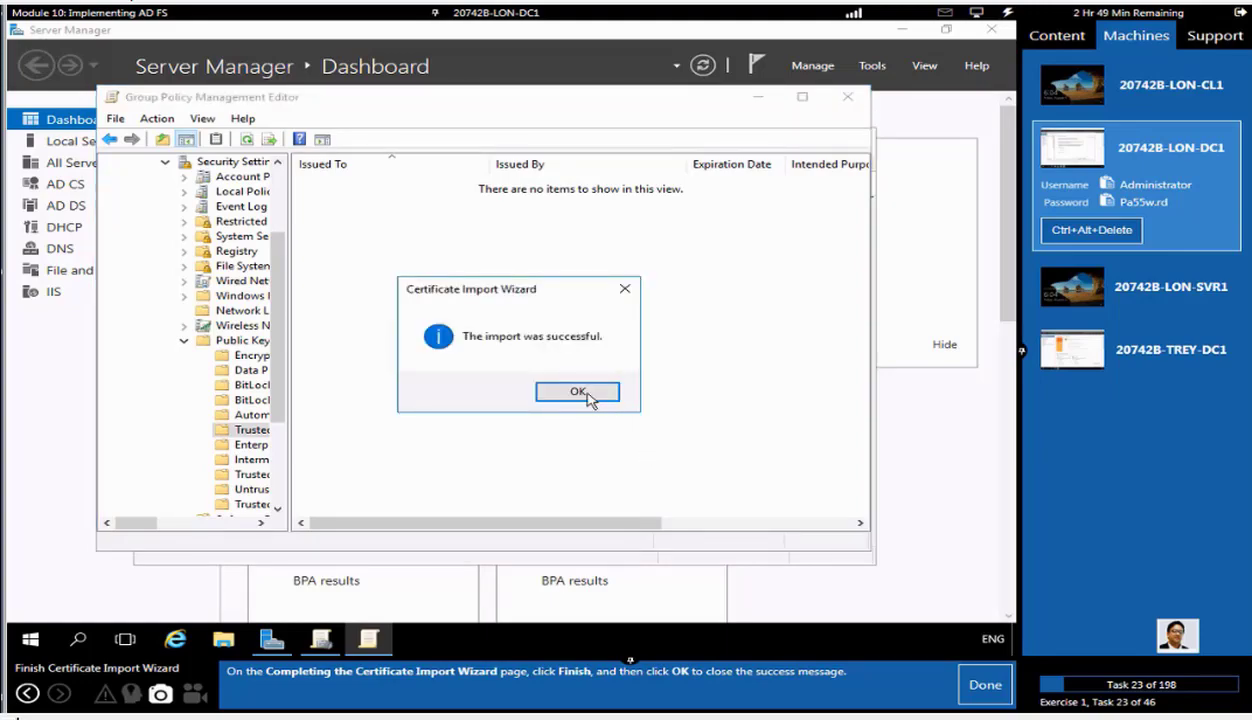
left_click(588, 393)
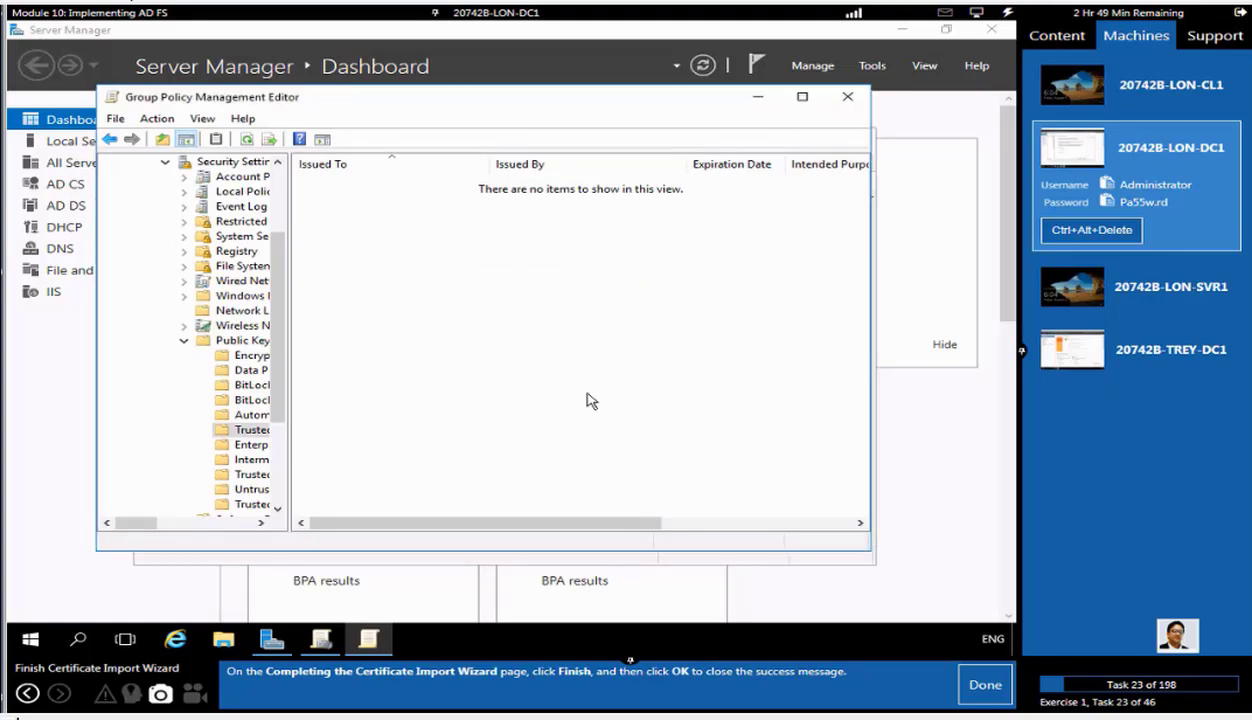
- Close both Group Policy Management Editor and the Group Policy Management console
left_click(968, 692)
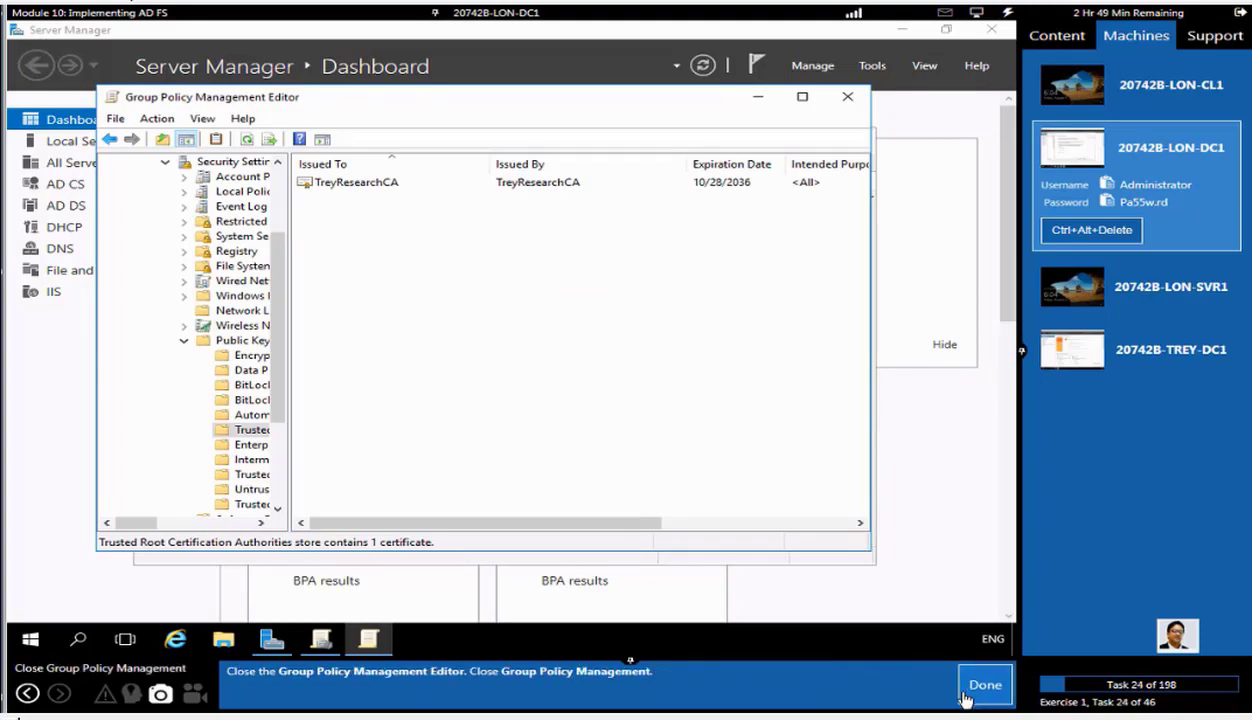
left_click(847, 97)
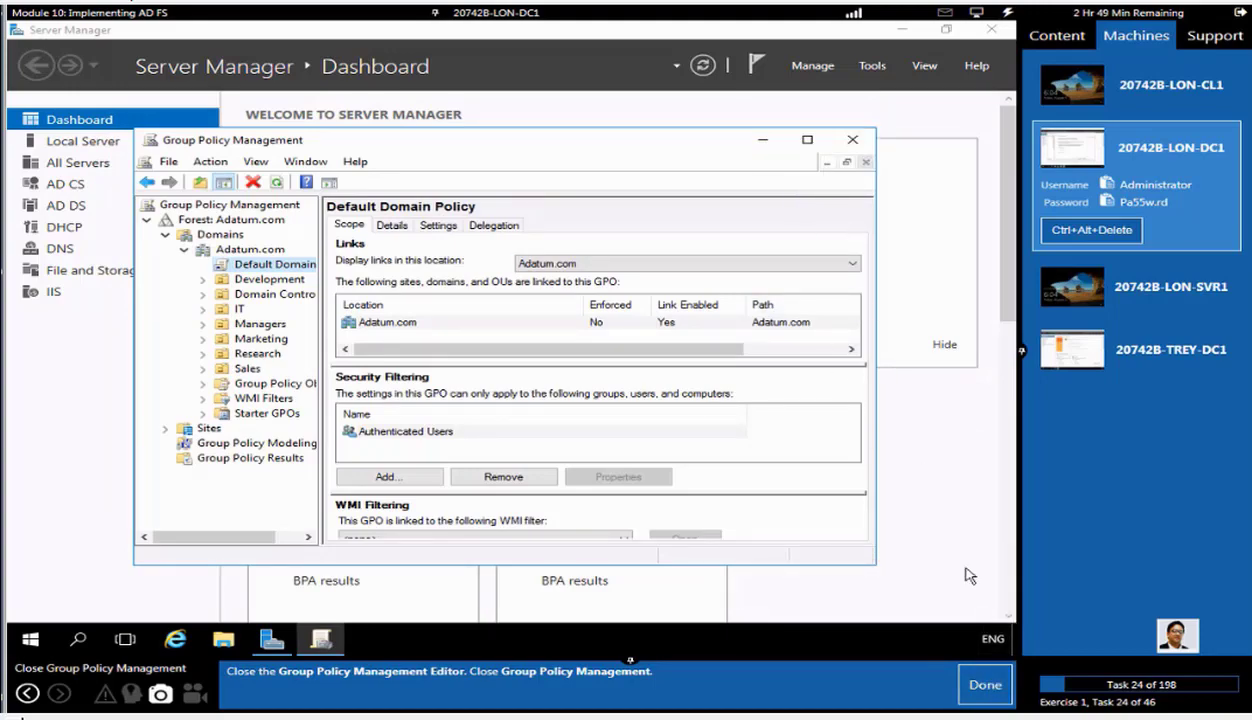
left_click(853, 141)
left_click(985, 685)
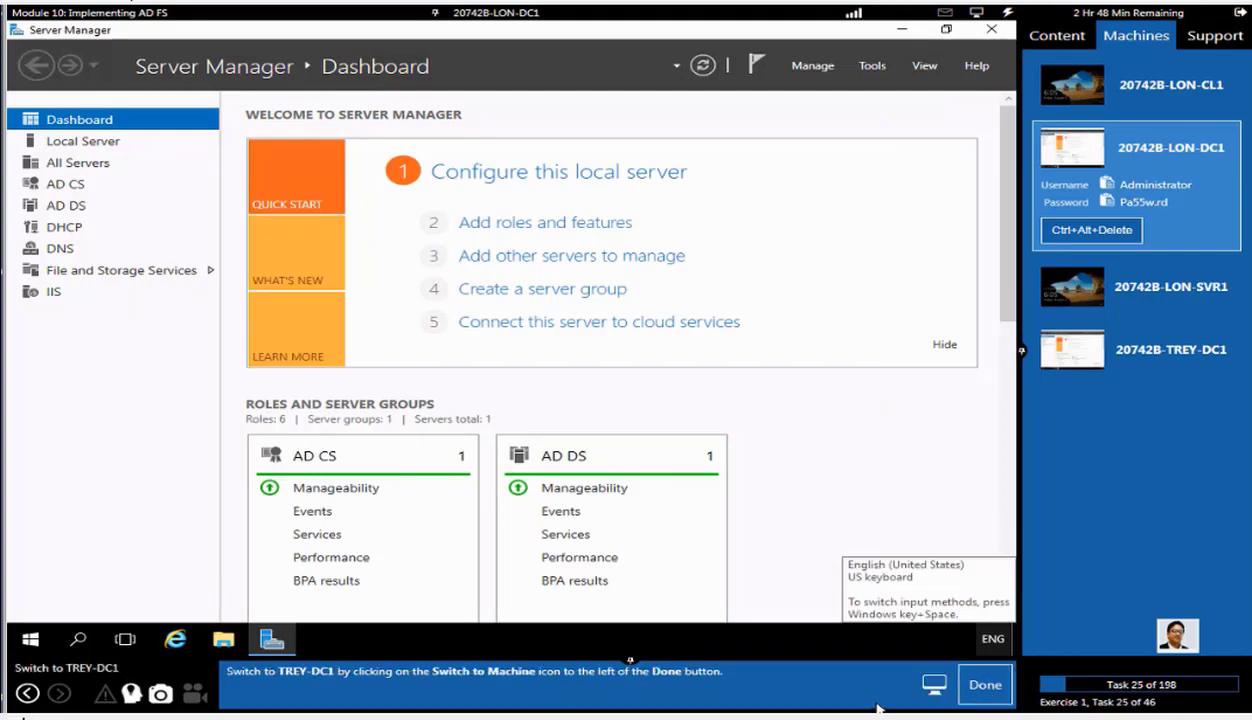
- On TREY-DC1, browse to \\lon-dc1\CertEnroll and select LON-DC1.Adatum.com_AdatumCA.crt
left_click(1140, 349)
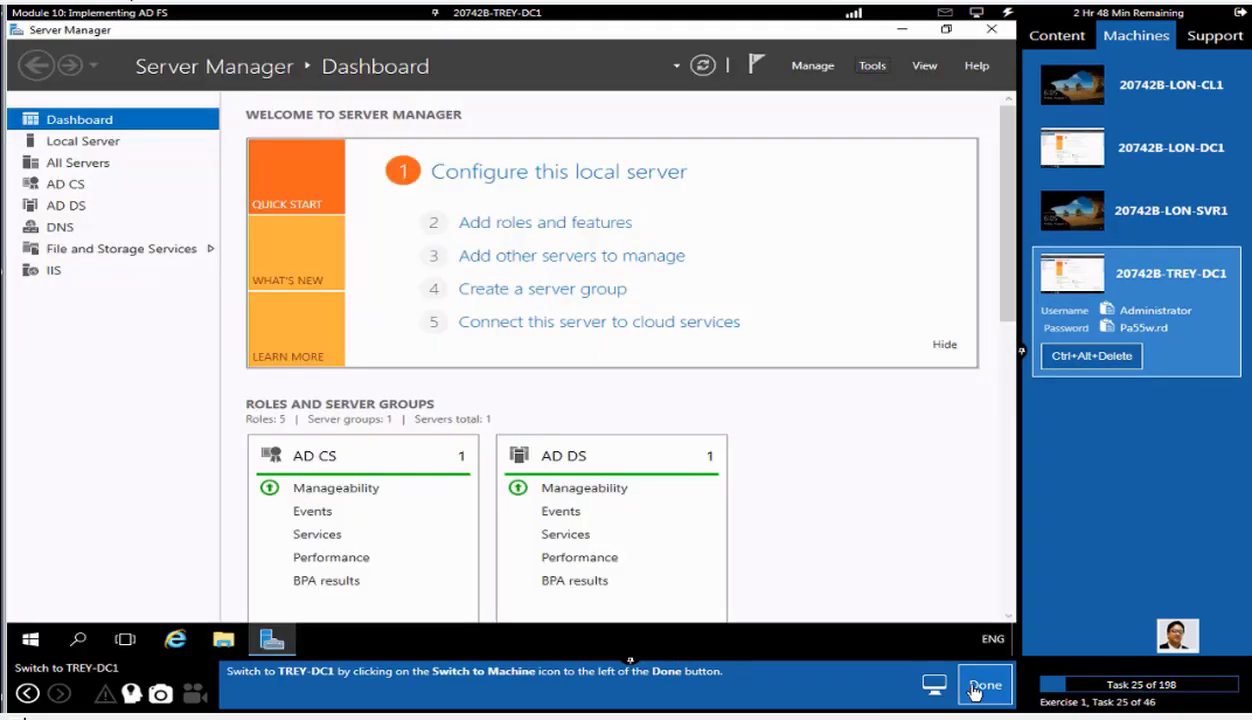
left_click(975, 687)
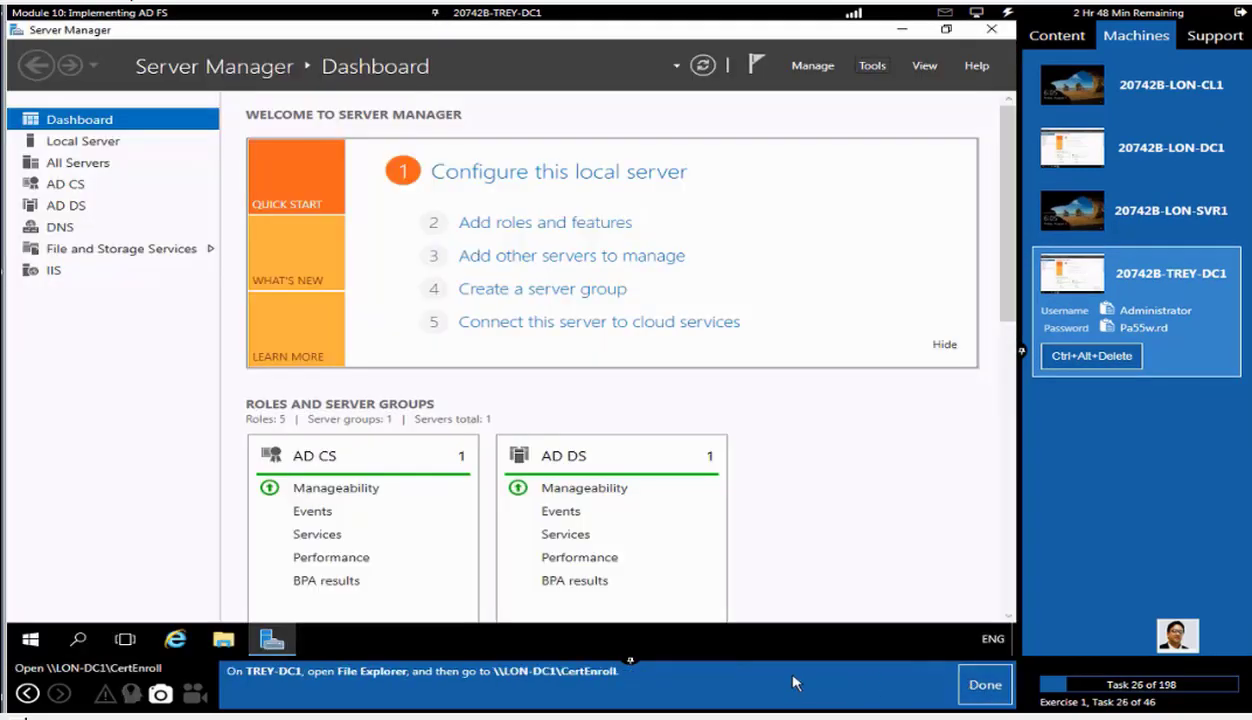
left_click(232, 645)
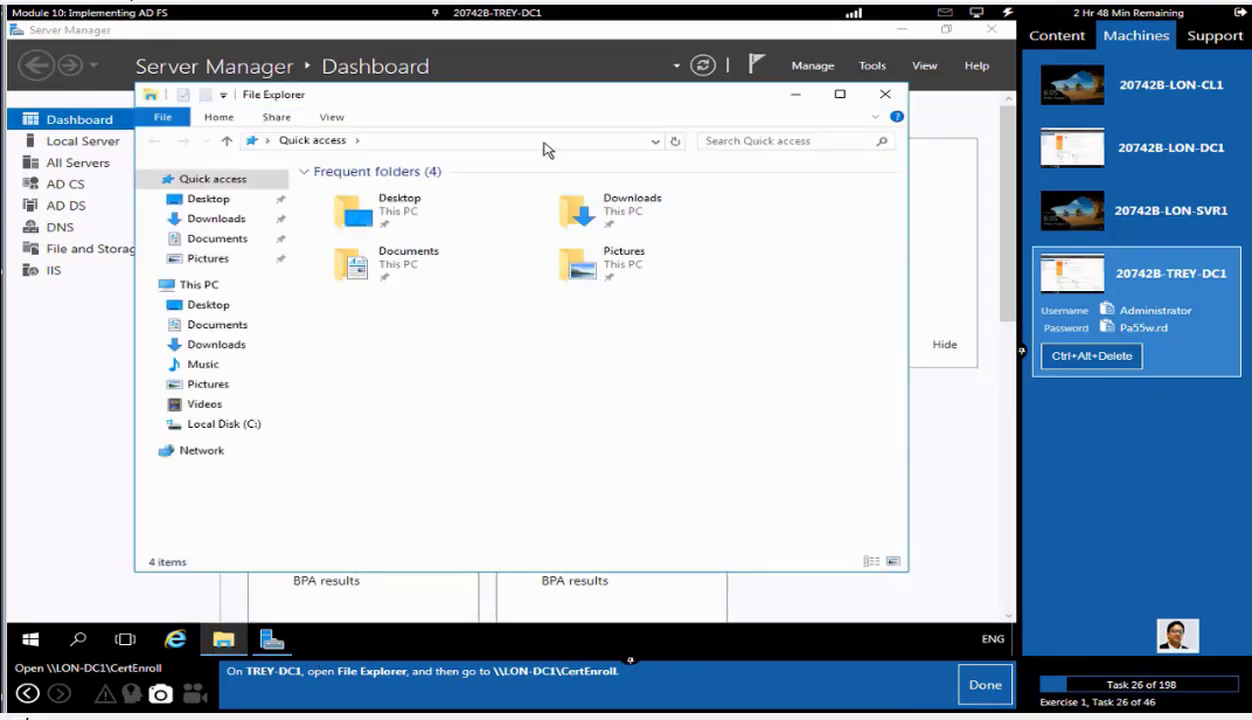
left_click(546, 150)
type("\\\\lon")
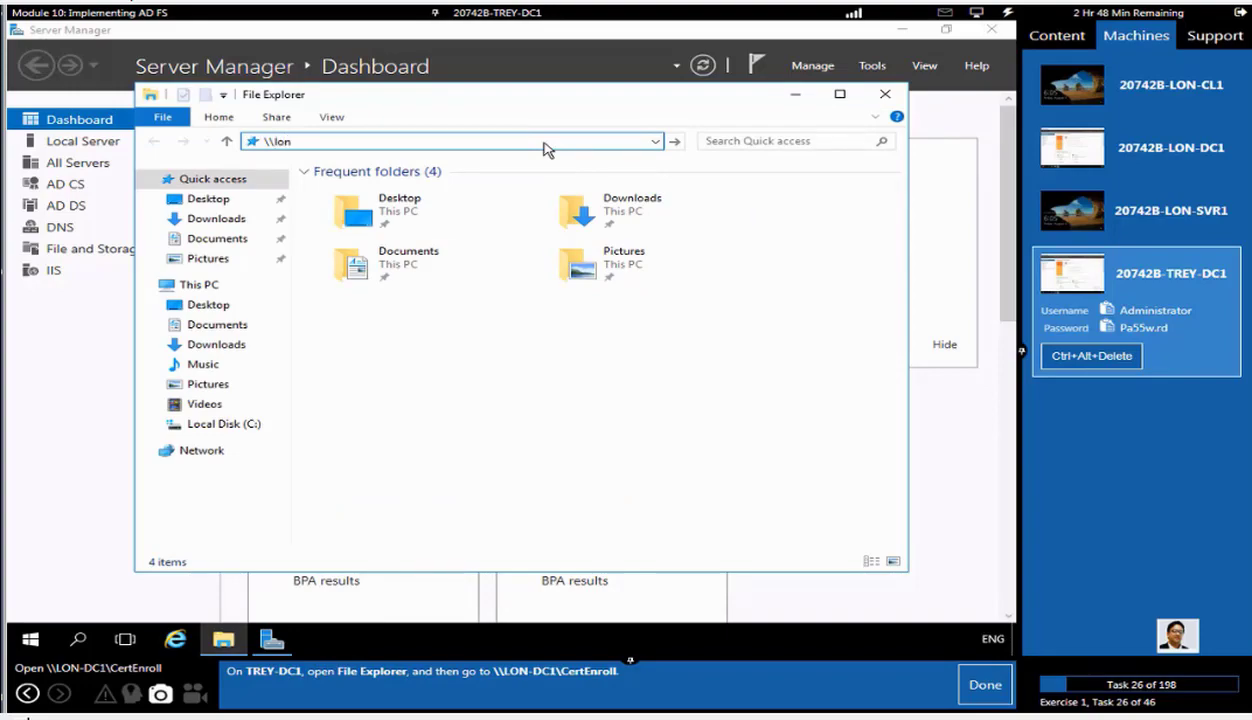
type("-dc1")
key("Return")
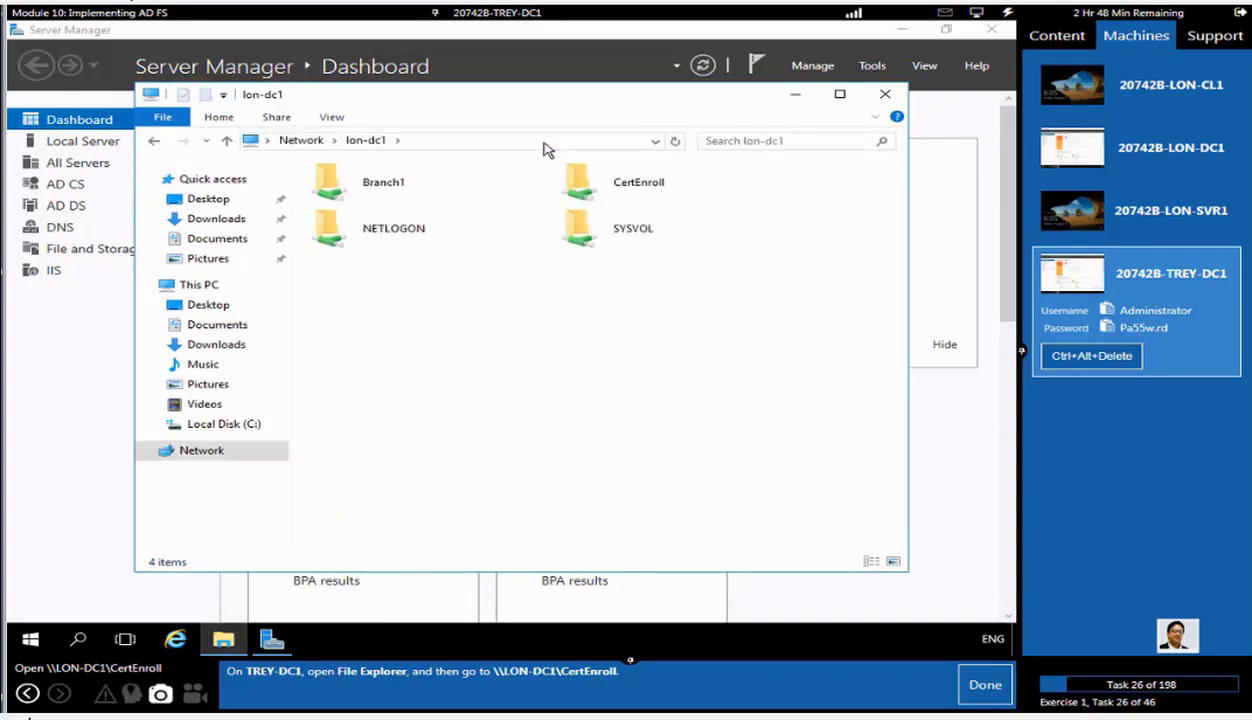
double_click(620, 190)
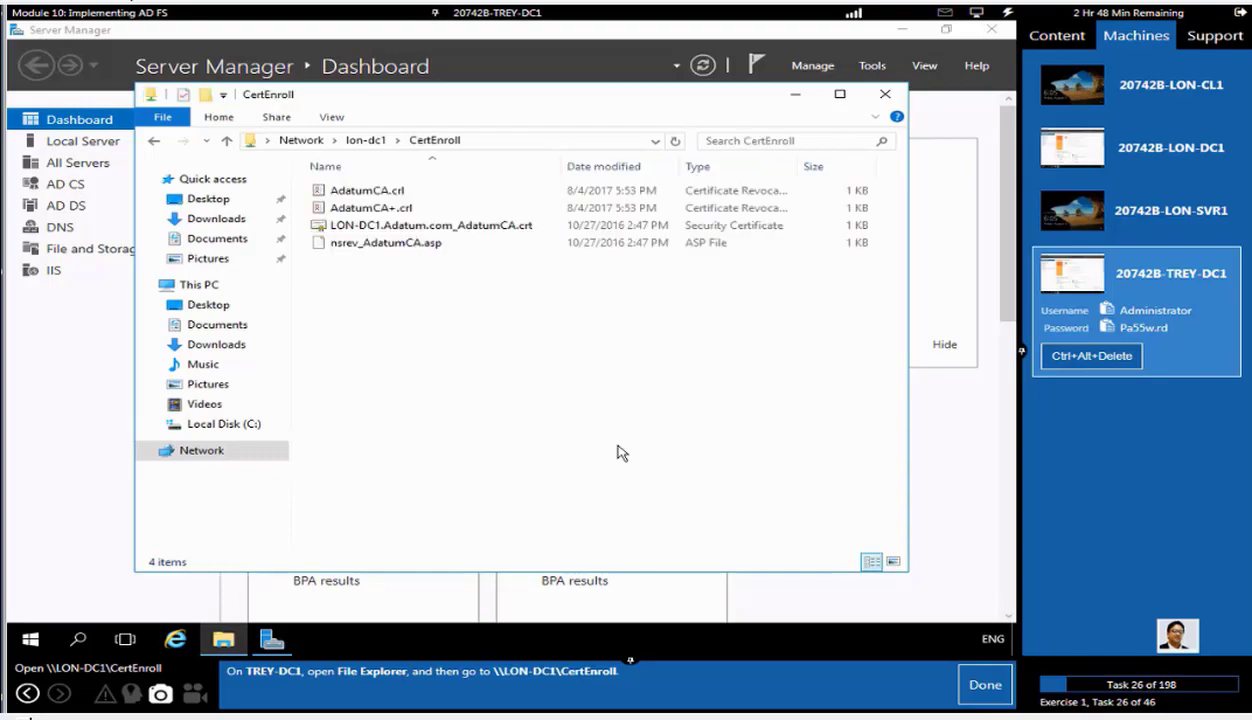
left_click(983, 688)
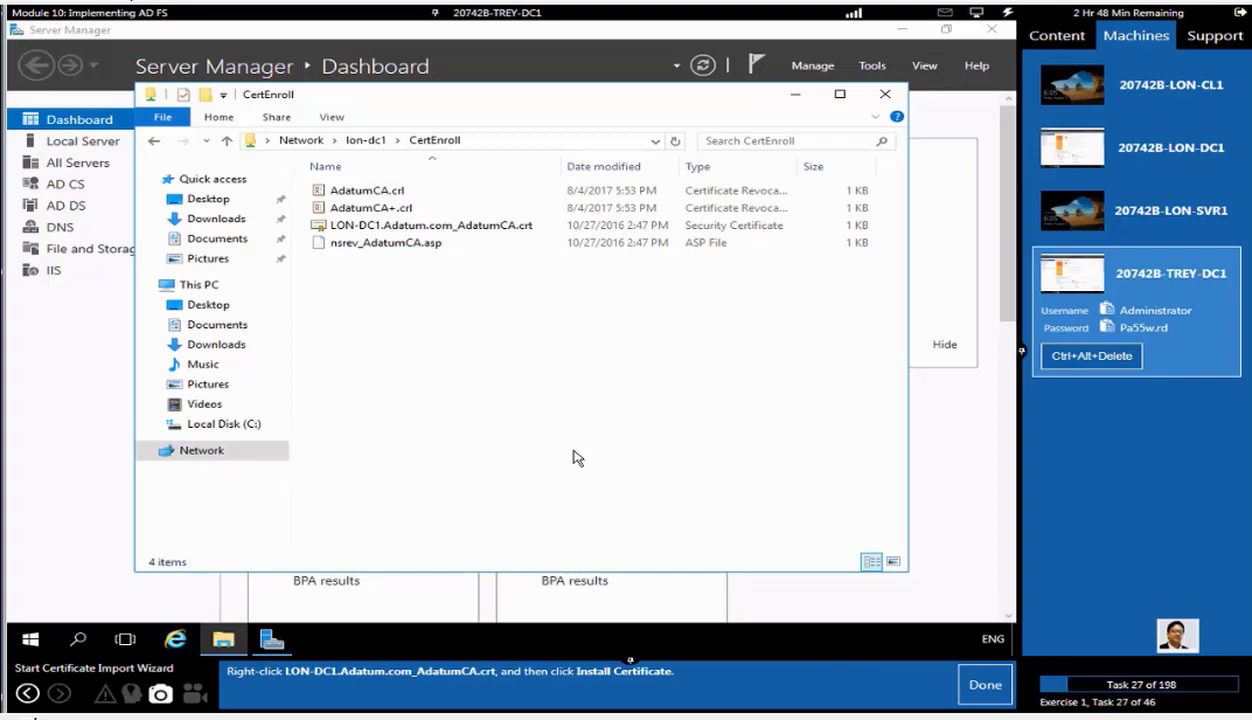
left_click(441, 230)
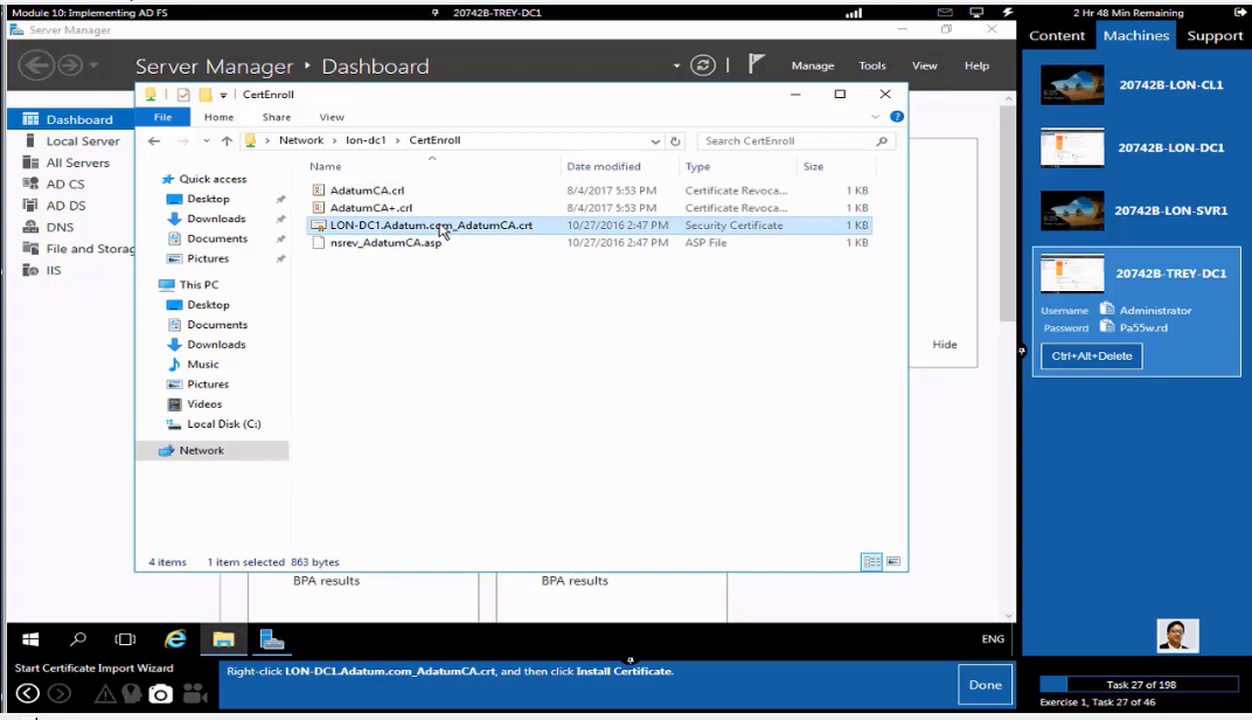
- Start installing LON-DC1.Adatum.com_AdatumCA.crt with Local Machine as the store location
right_click(441, 230)
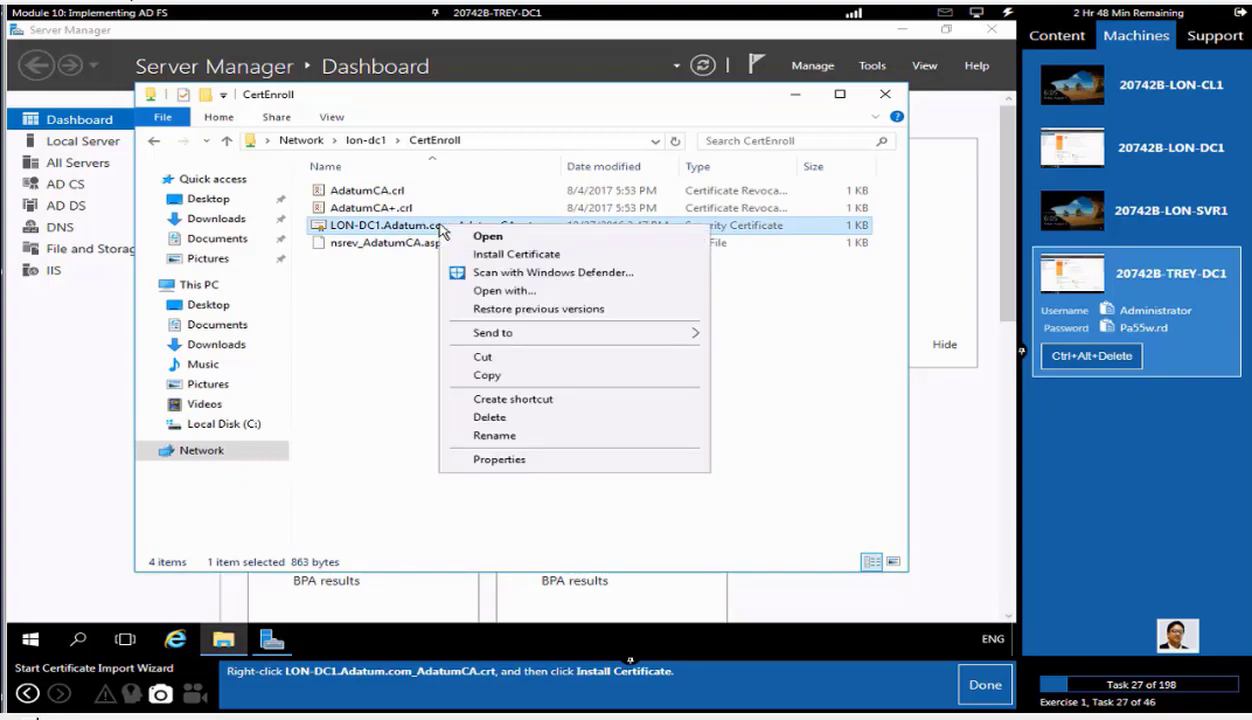
left_click(468, 251)
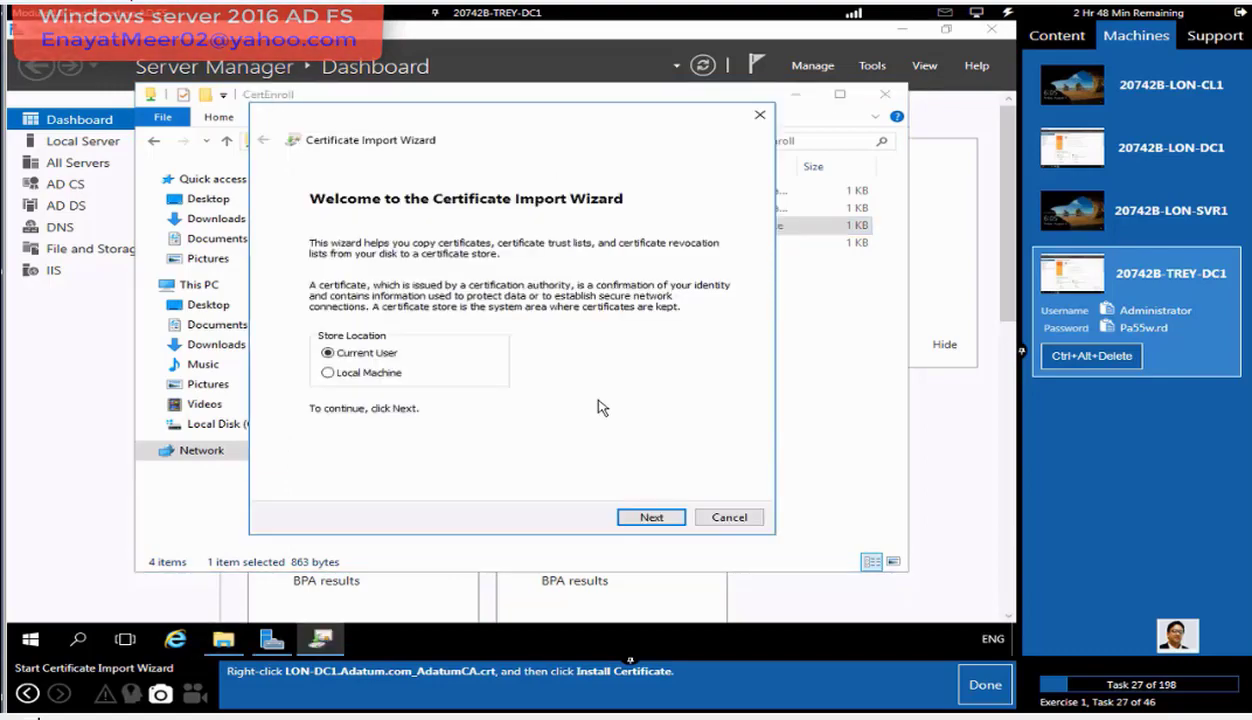
left_click(984, 685)
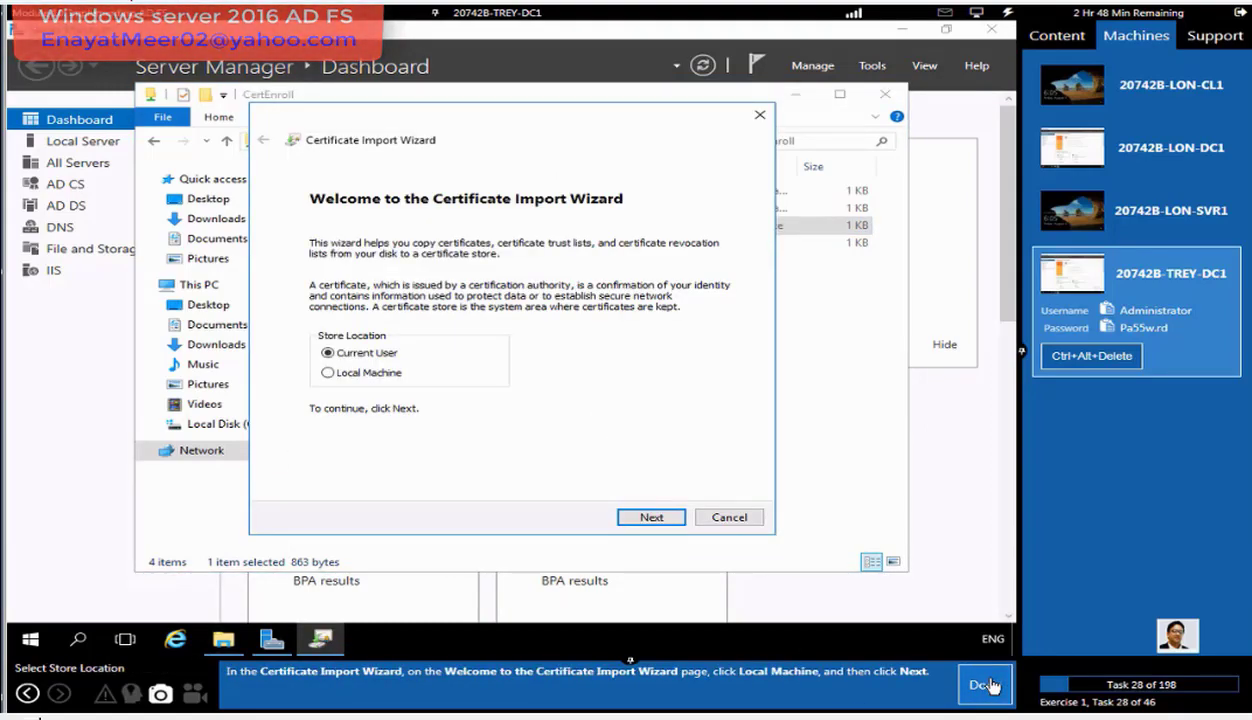
left_click(345, 376)
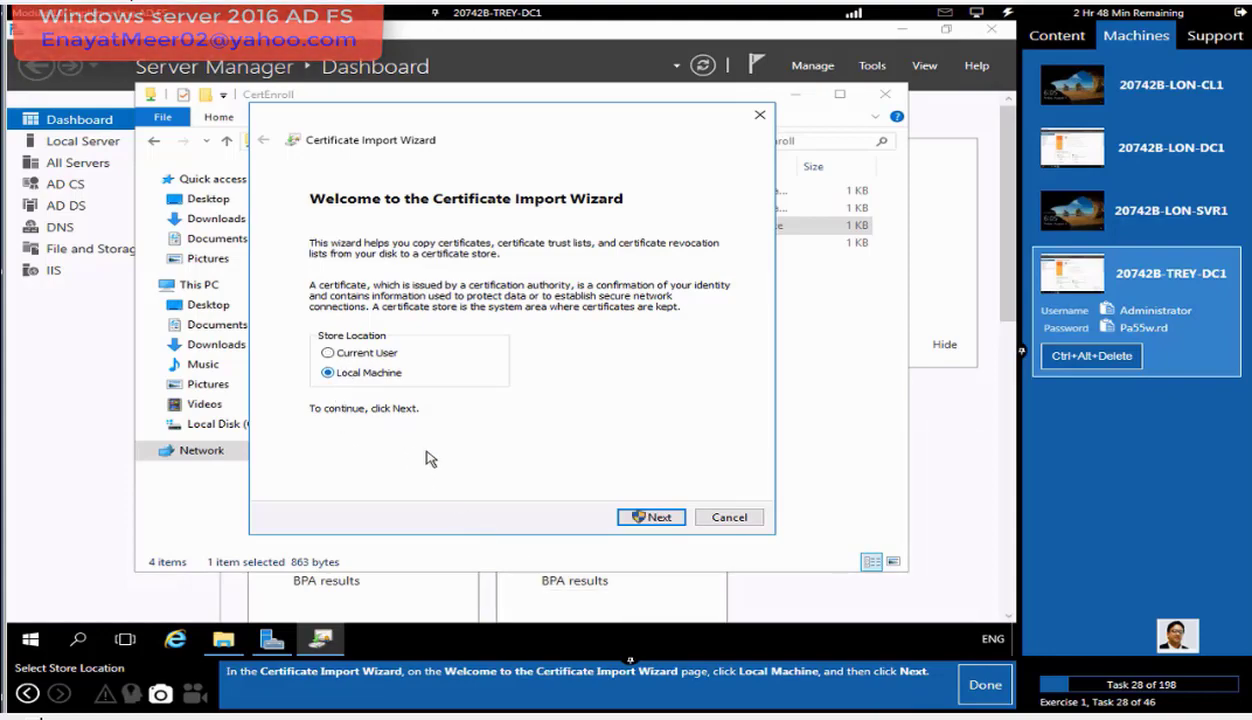
left_click(651, 517)
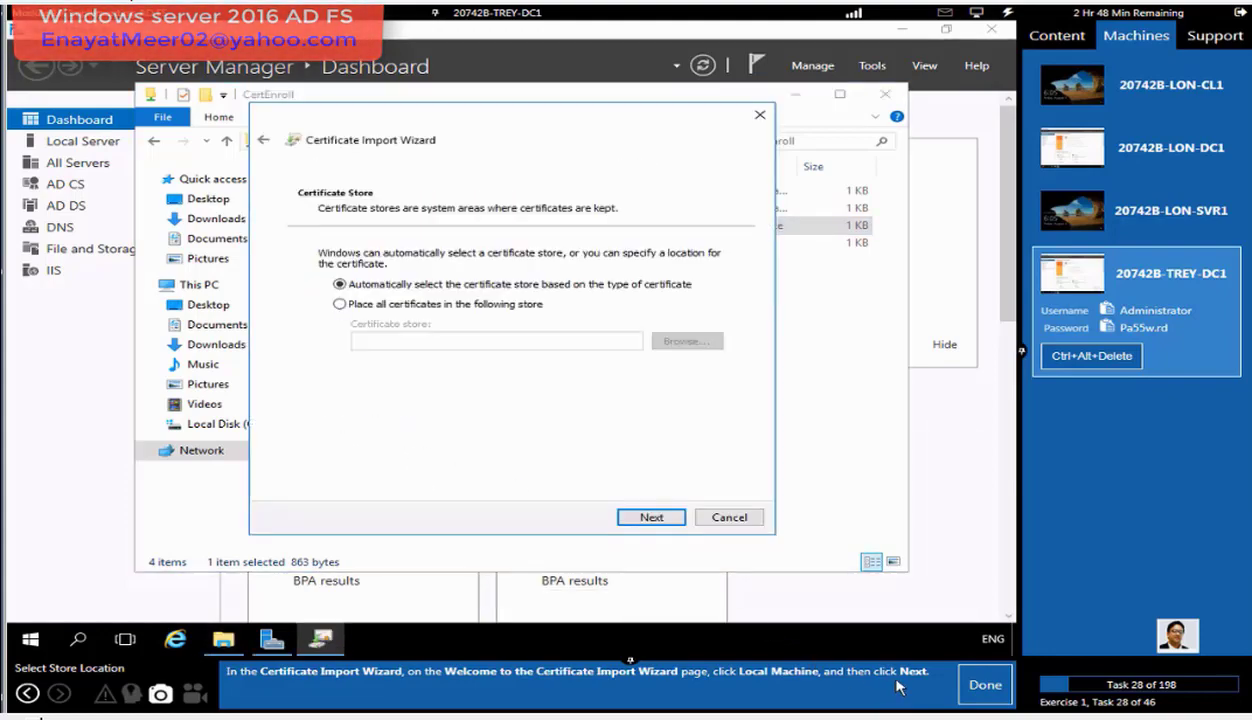
left_click(980, 690)
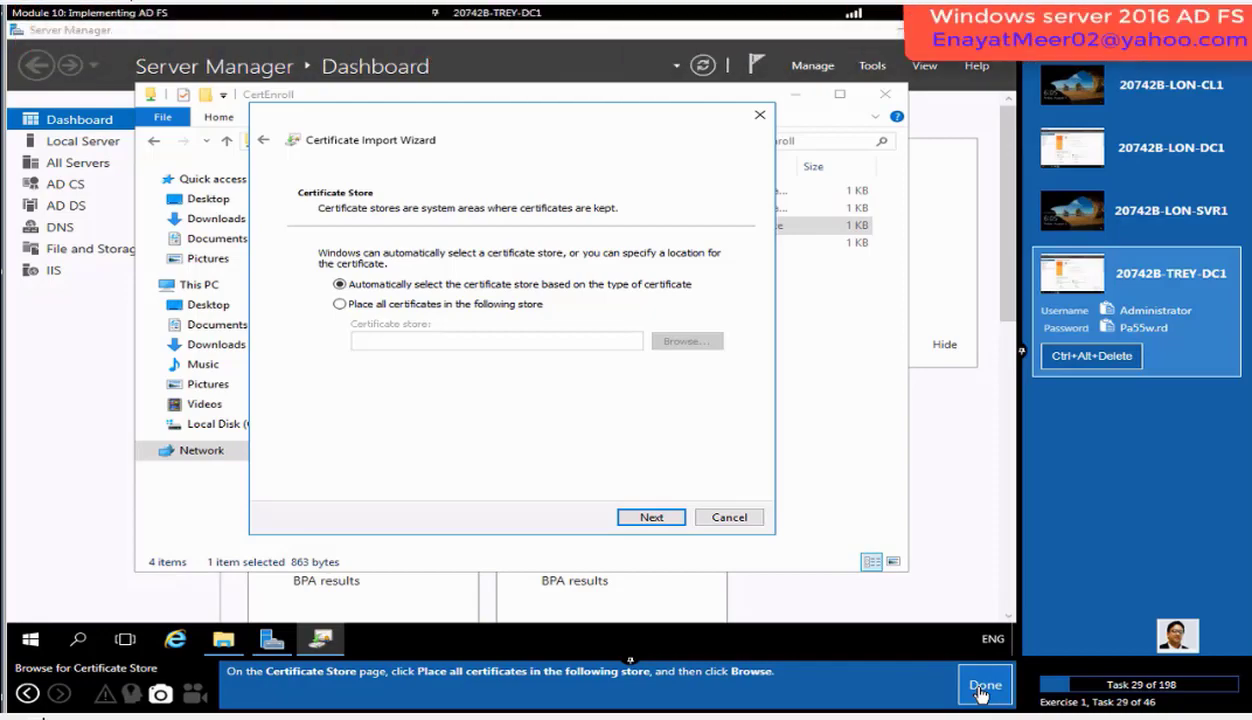
- Place the certificate in Trusted Root Certification Authorities, finish the import and dismiss the success message
left_click(340, 305)
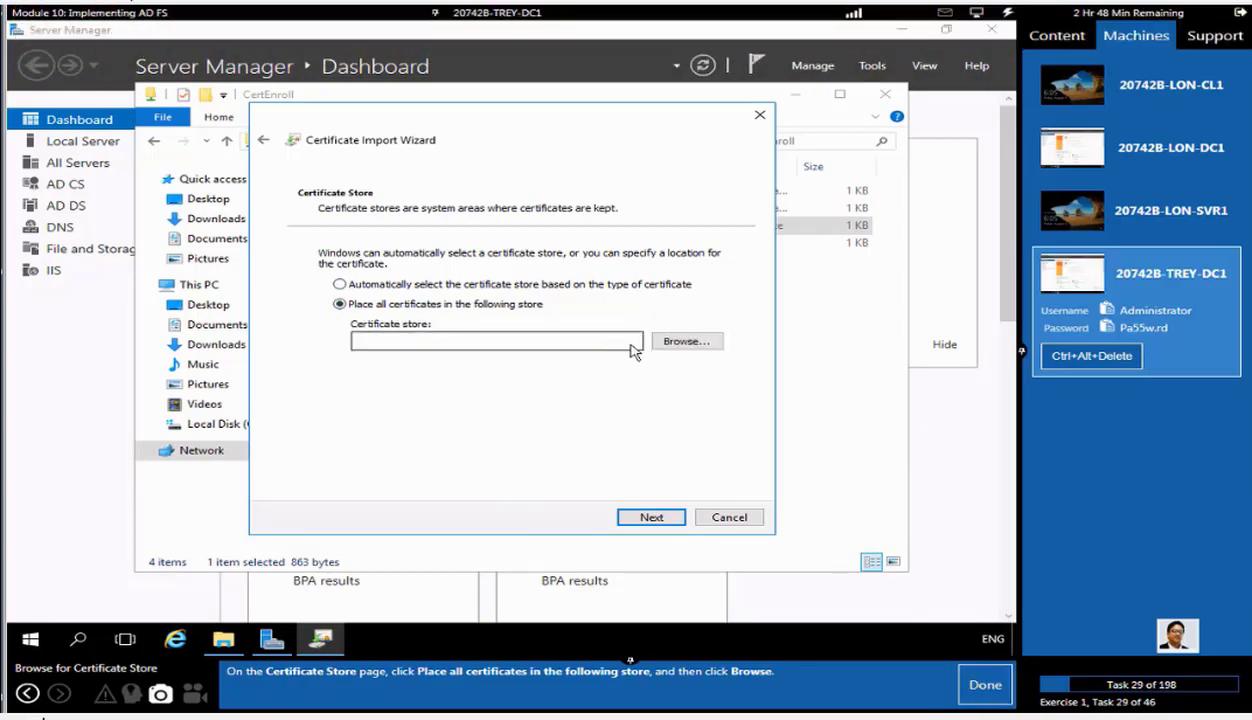
left_click(660, 341)
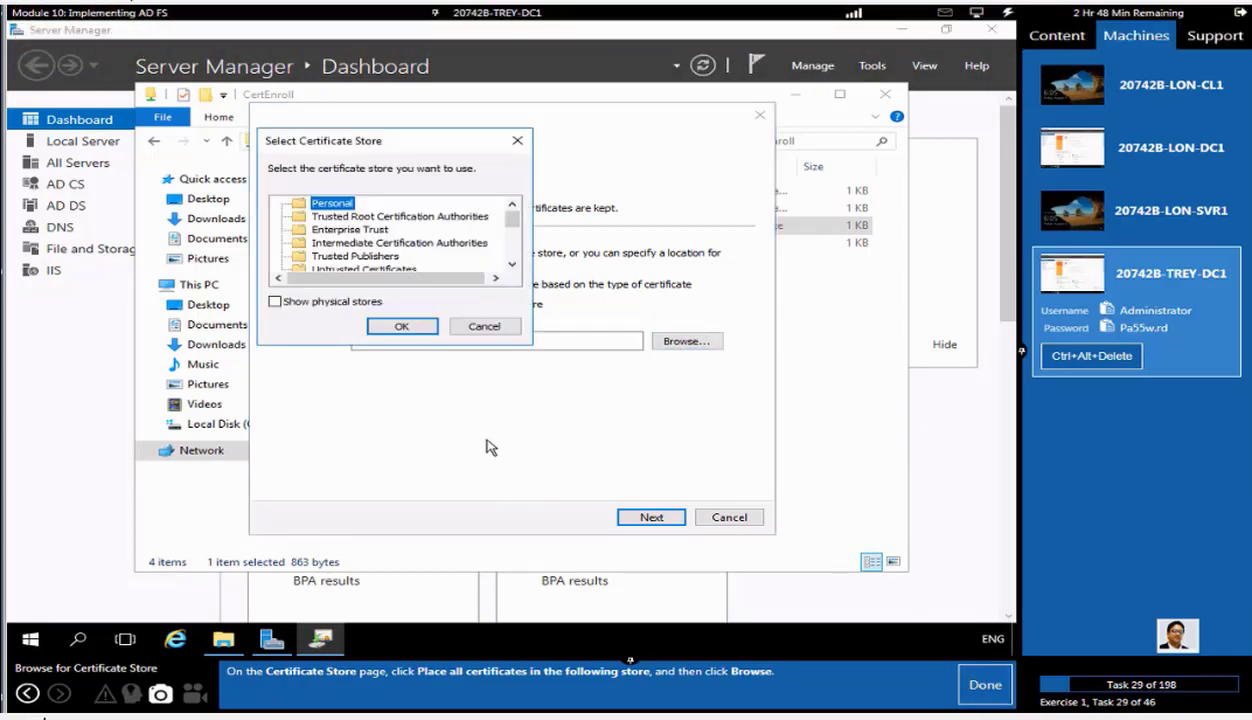
left_click(985, 688)
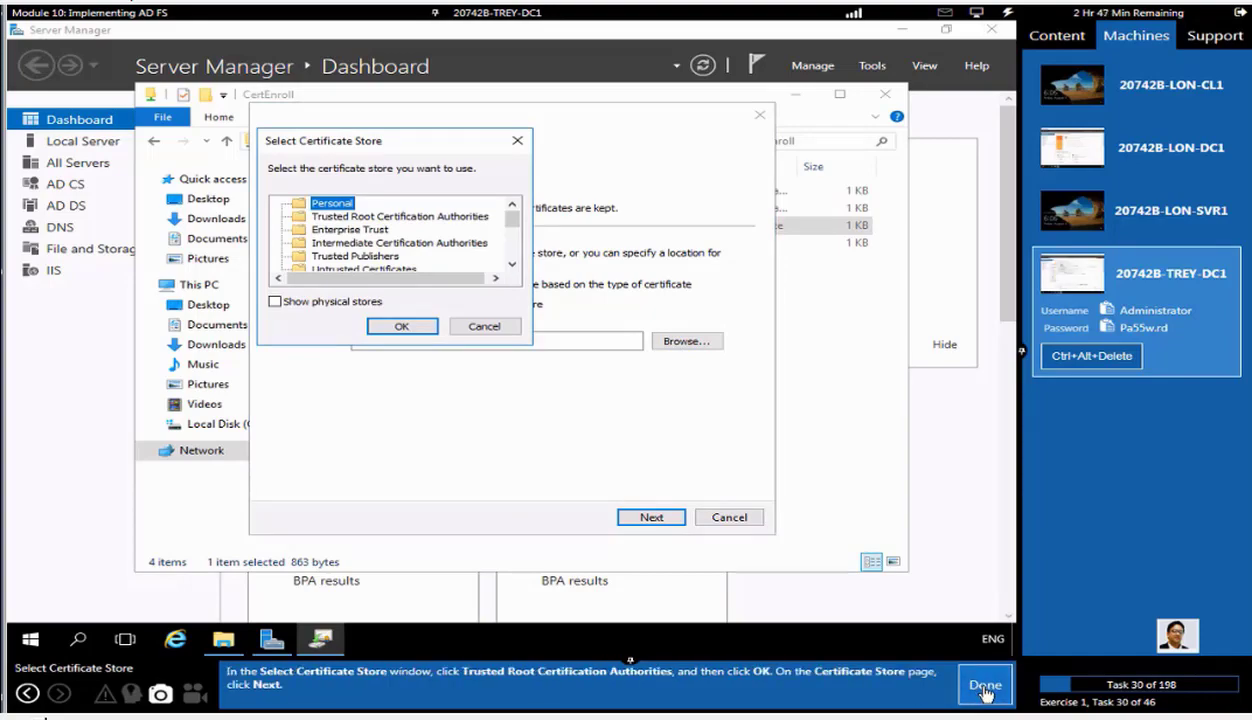
left_click(346, 219)
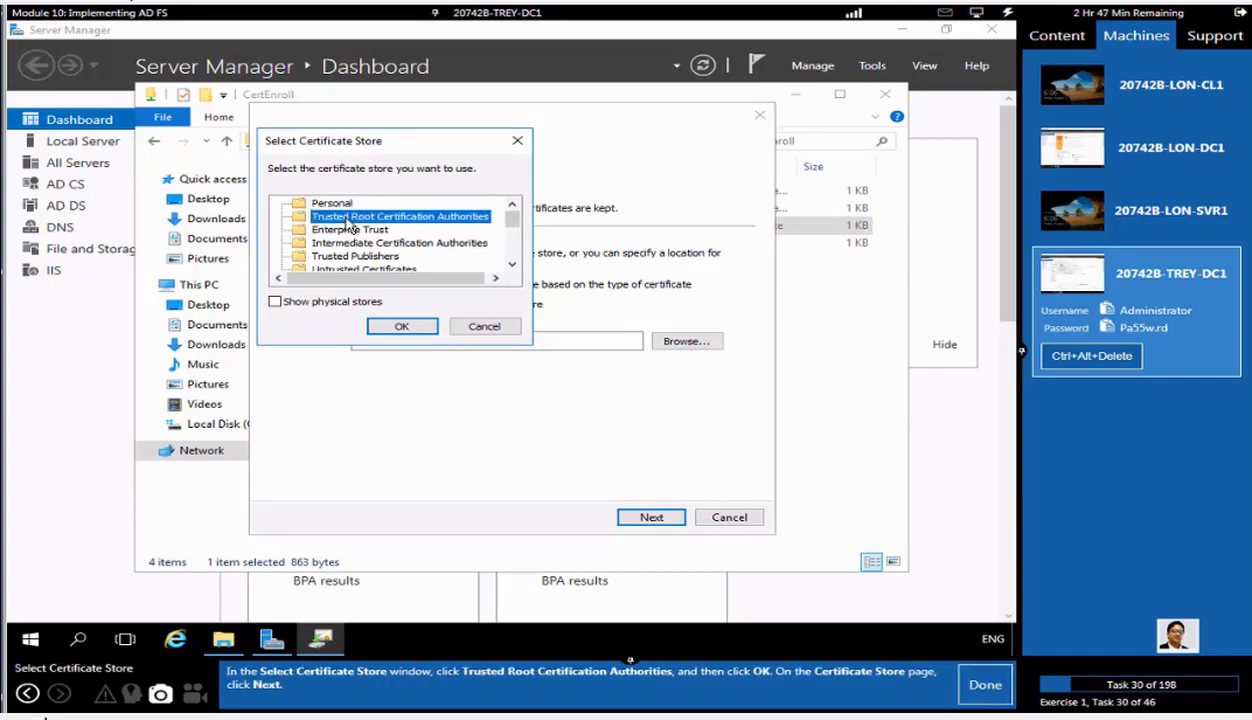
left_click(405, 328)
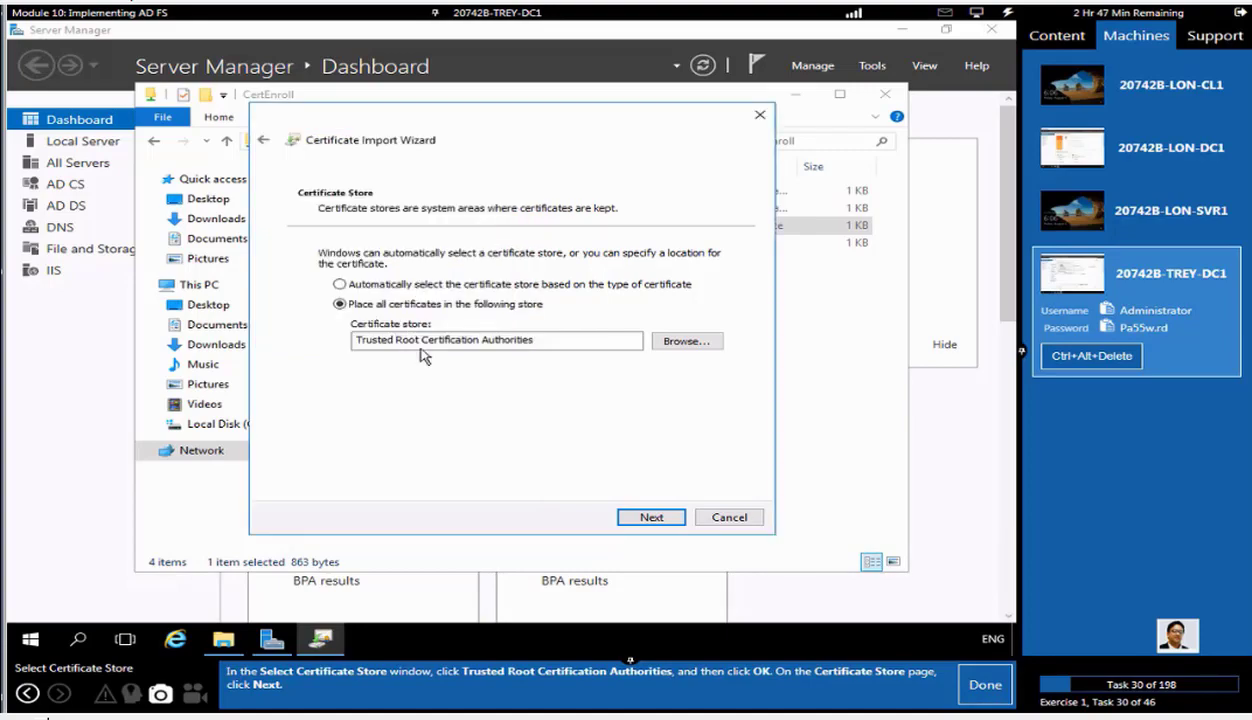
left_click(612, 519)
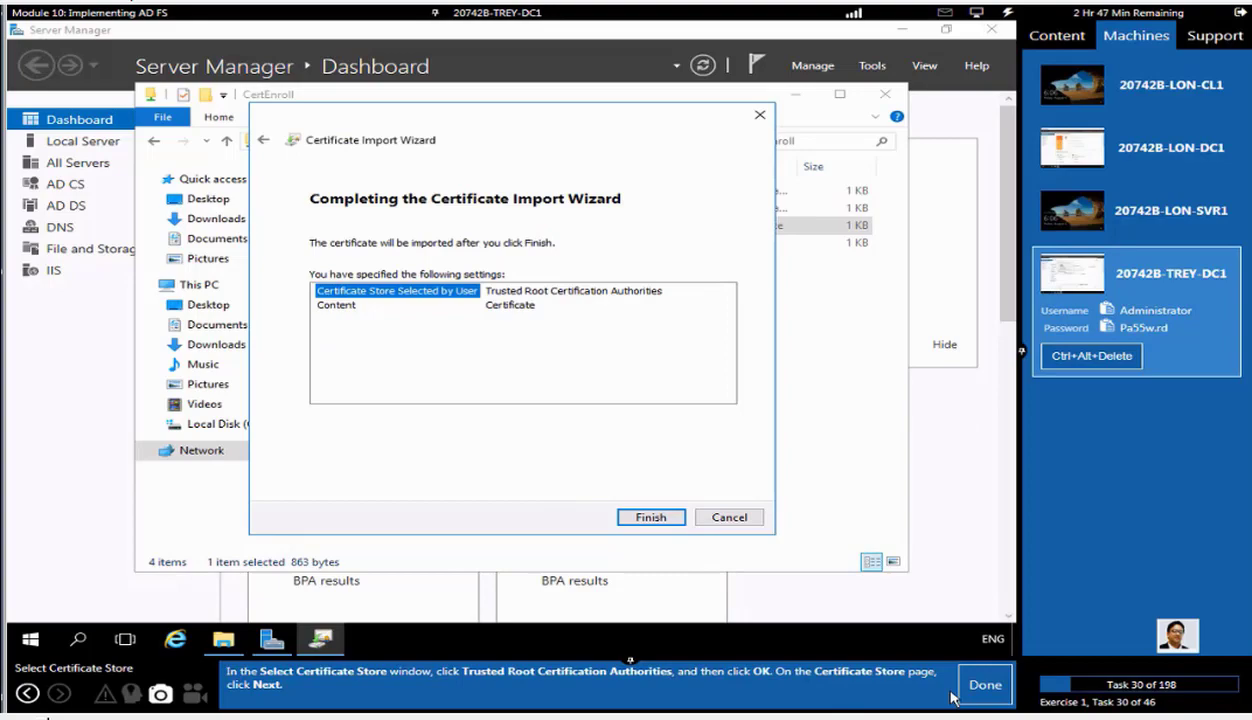
left_click(980, 688)
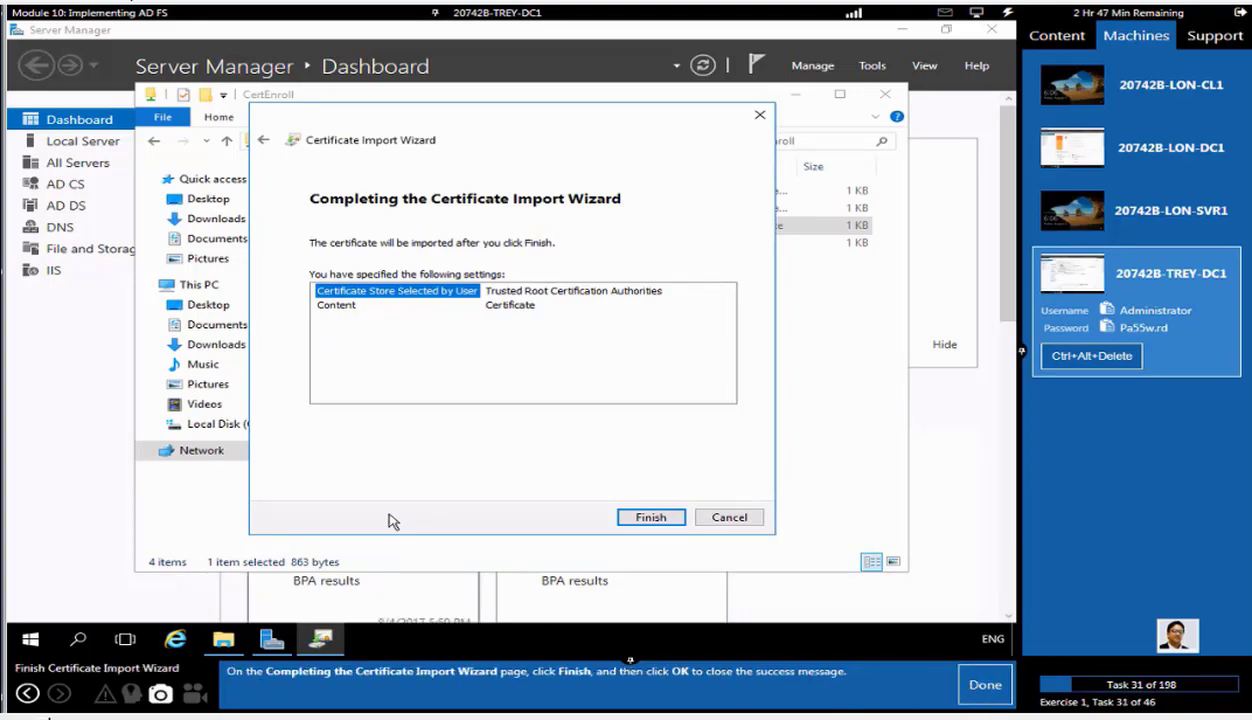
left_click(645, 518)
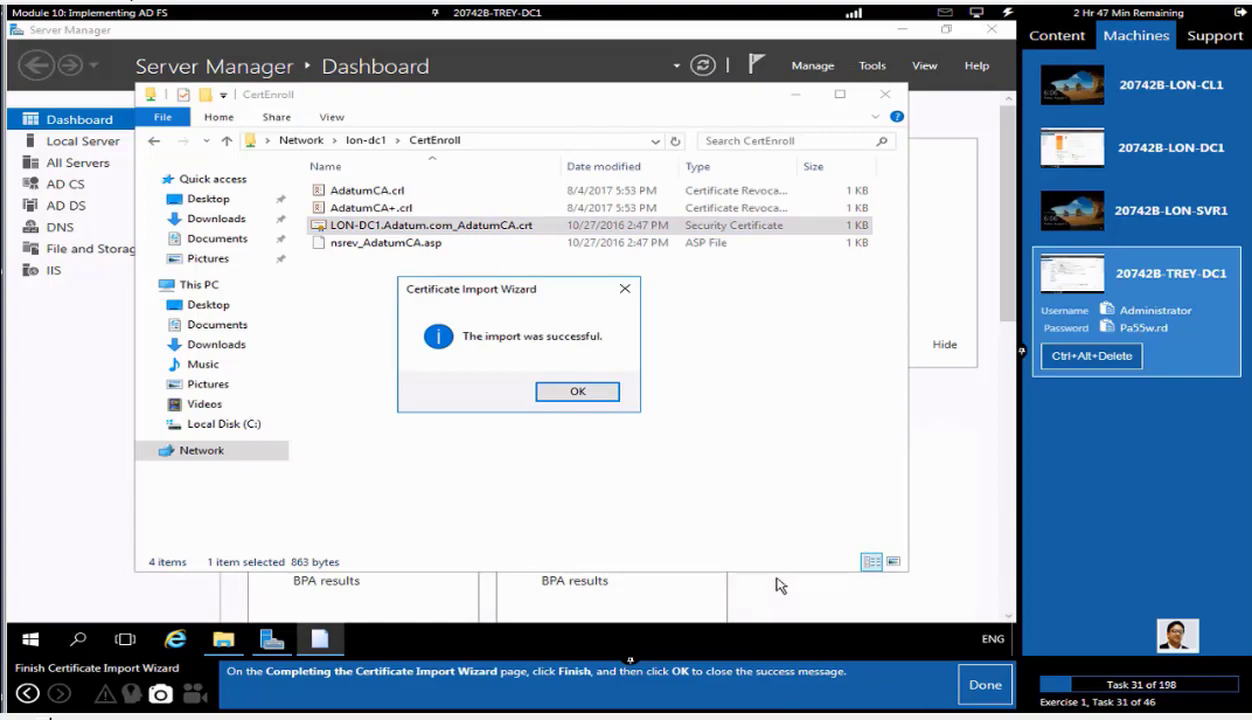
left_click(577, 391)
- Close the CertEnroll File Explorer window on TREY-DC1
left_click(984, 686)
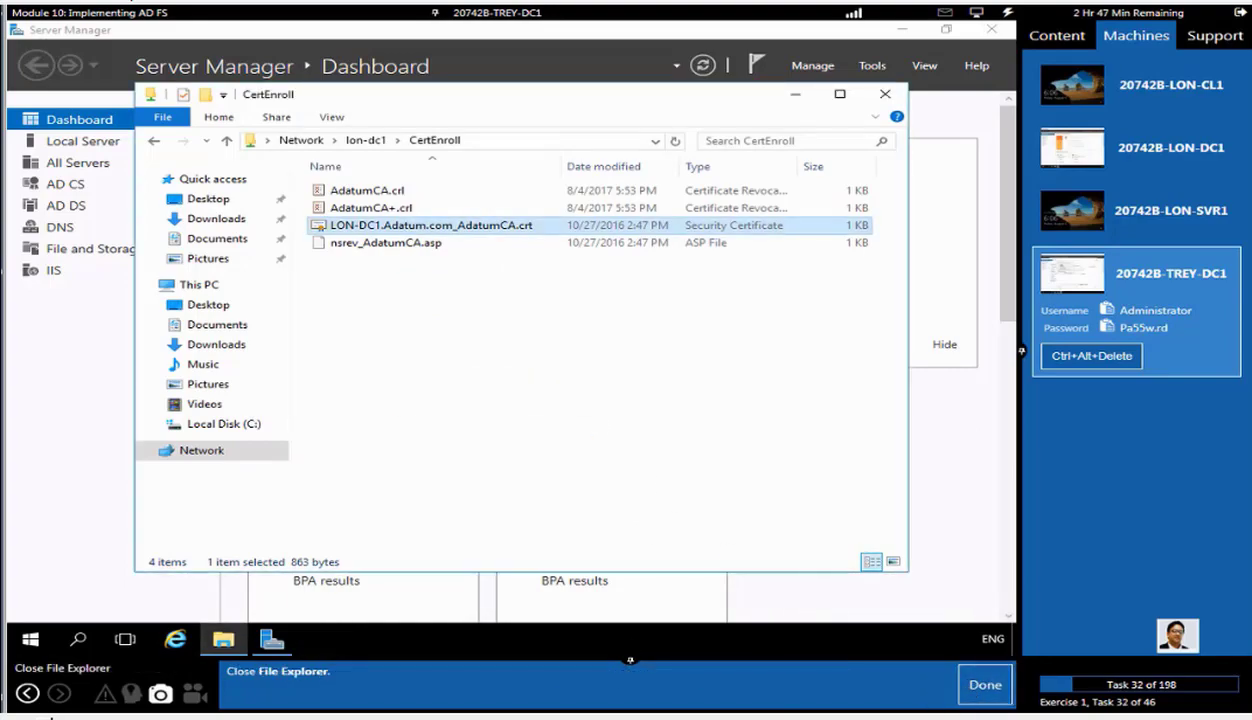
left_click(884, 96)
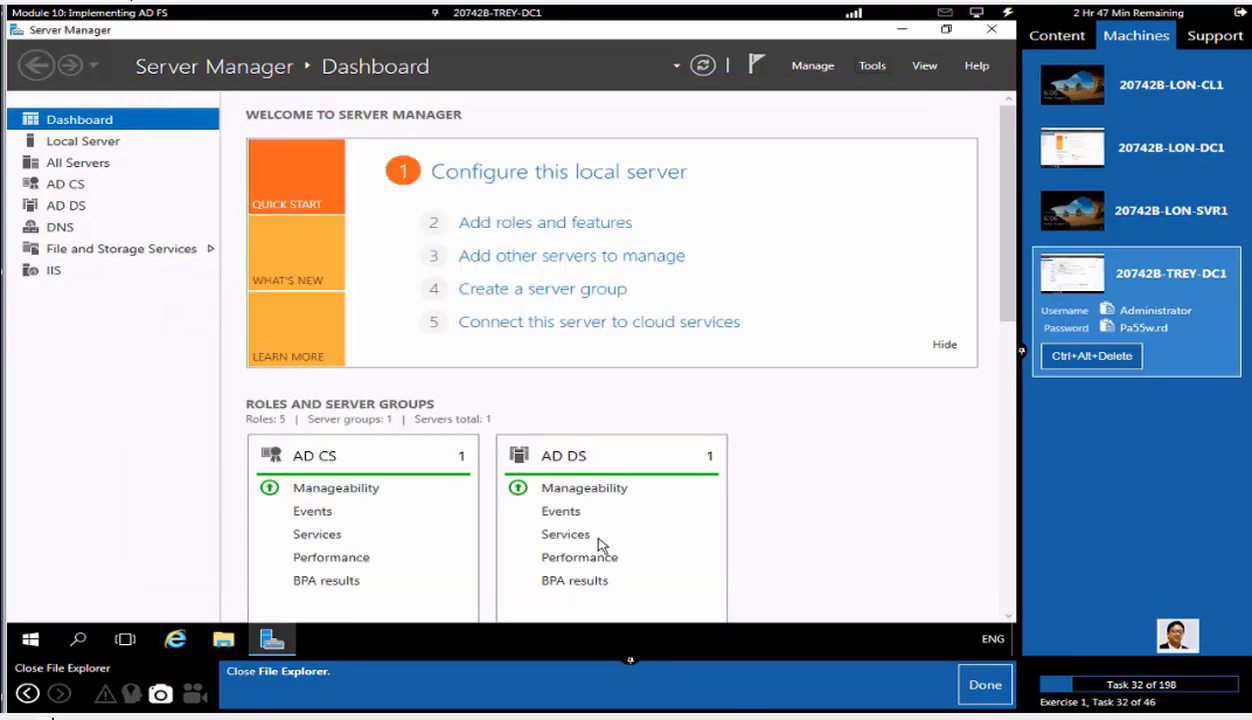
left_click(972, 690)
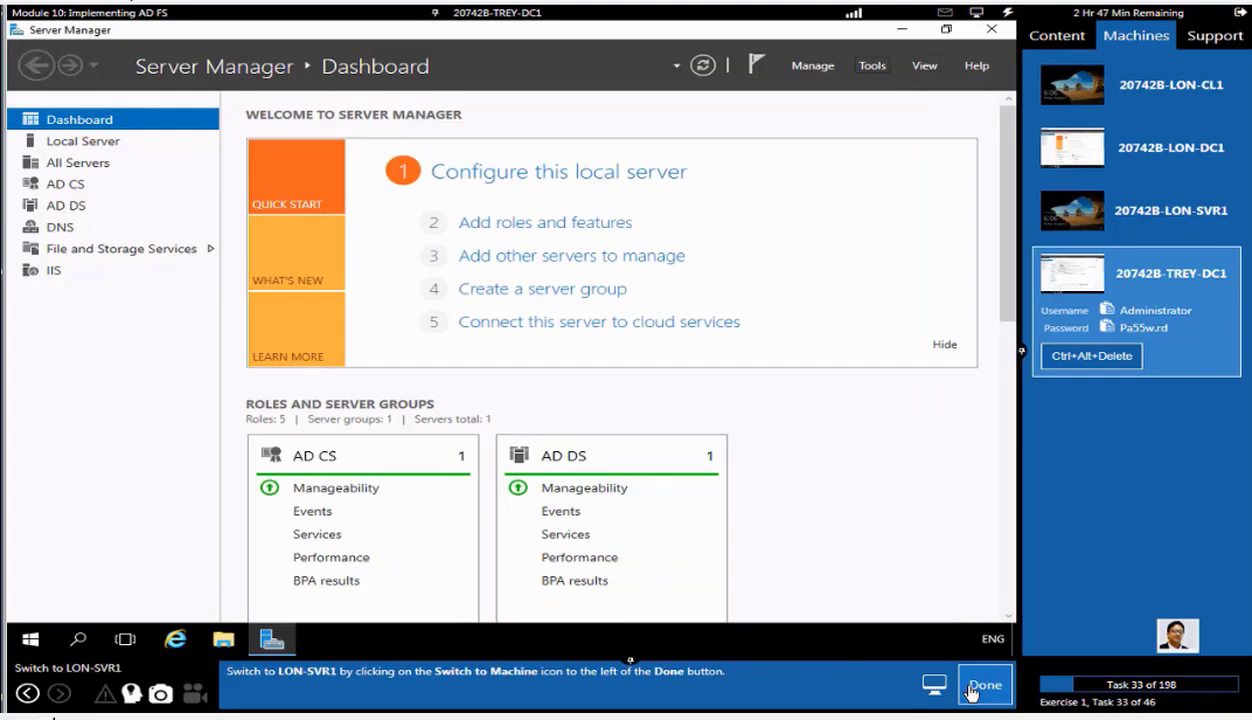
- Switch to LON-SVR1, send Ctrl+Alt+Delete and sign in as ADATUM Administrator with the stored password
left_click(1110, 225)
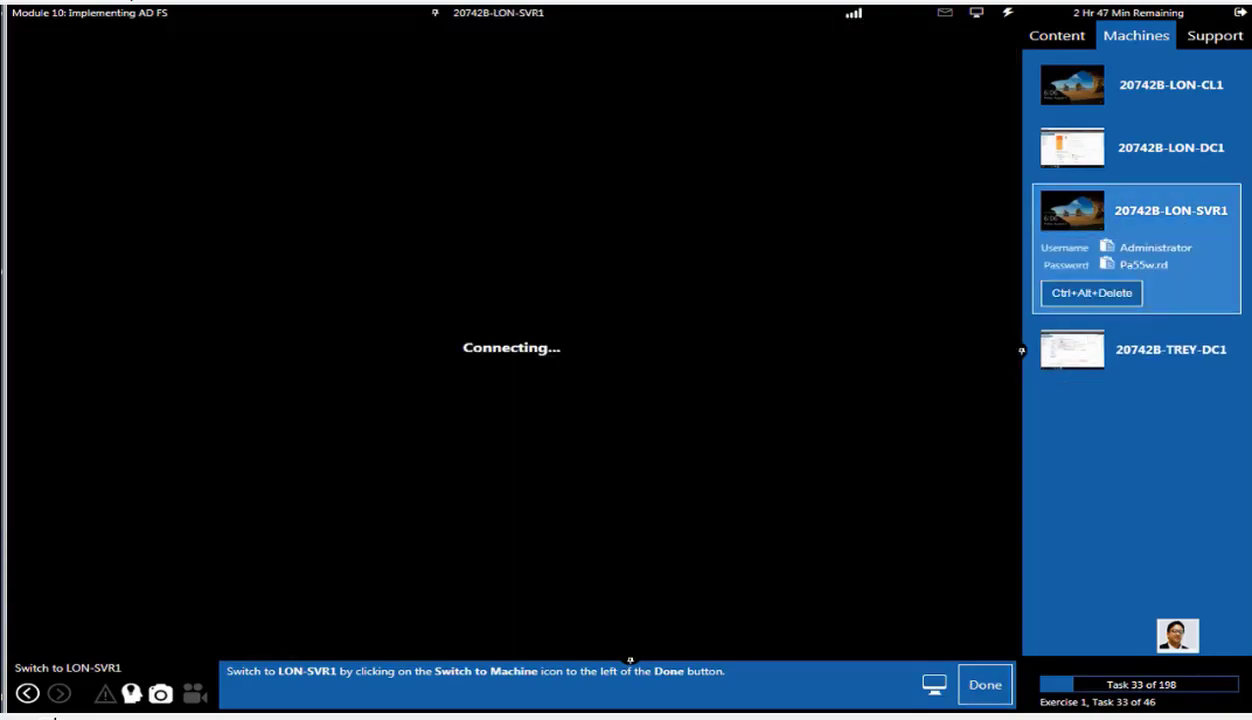
left_click(988, 687)
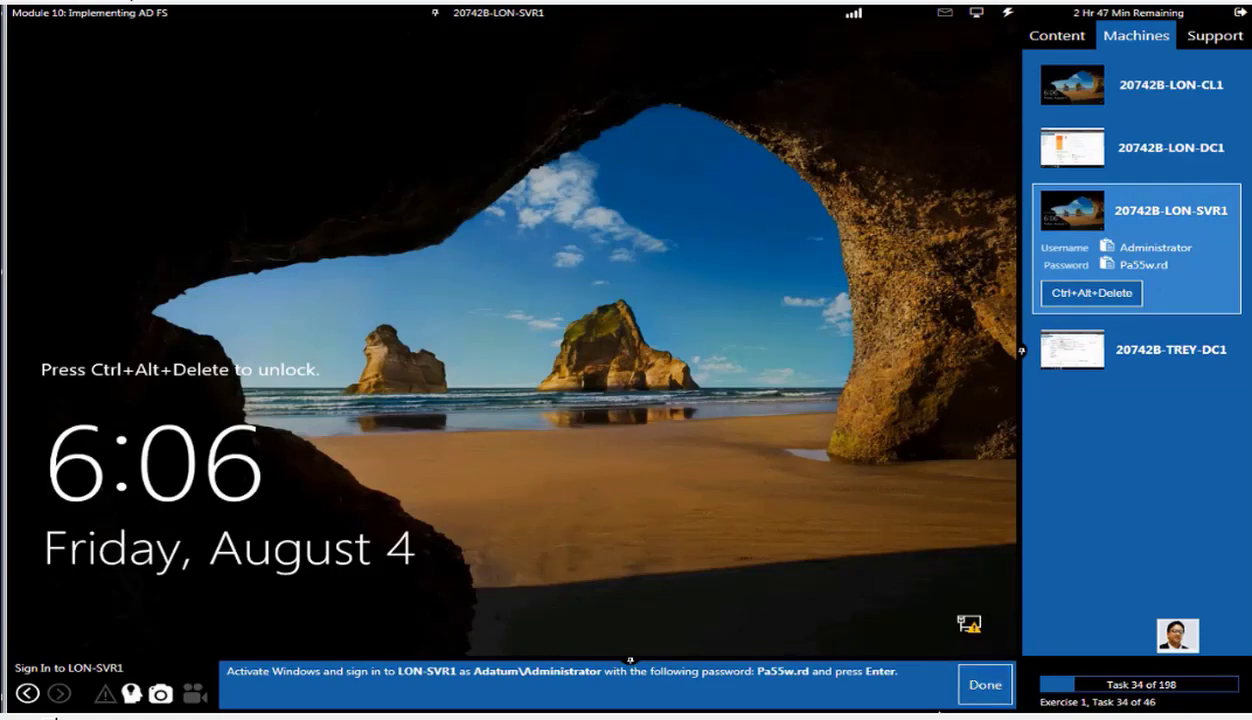
left_click(1005, 15)
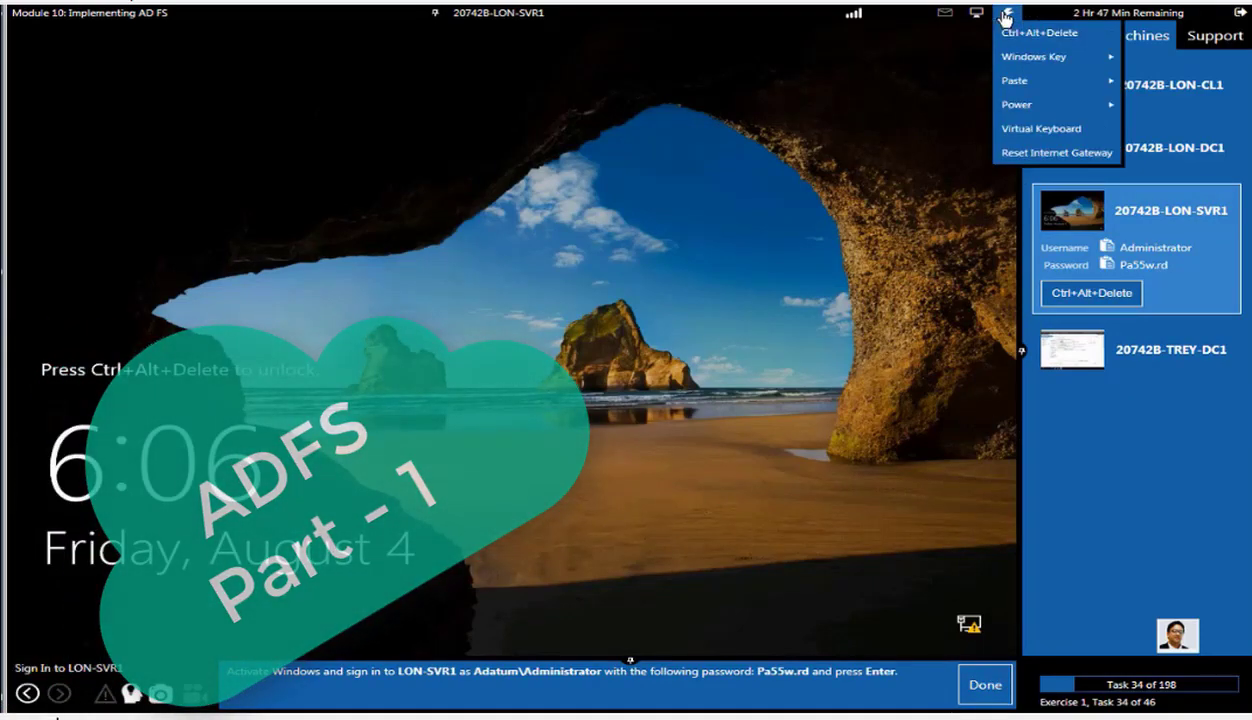
left_click(1025, 34)
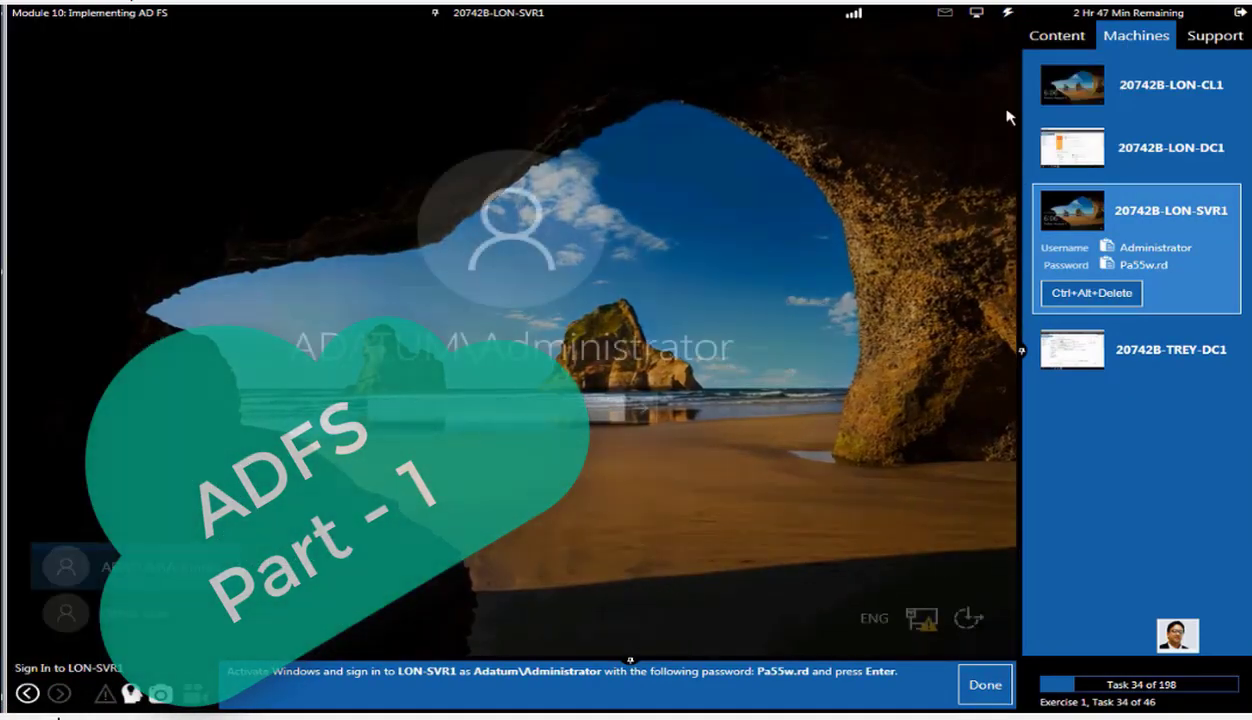
left_click(1007, 13)
mouse_move(1020, 88)
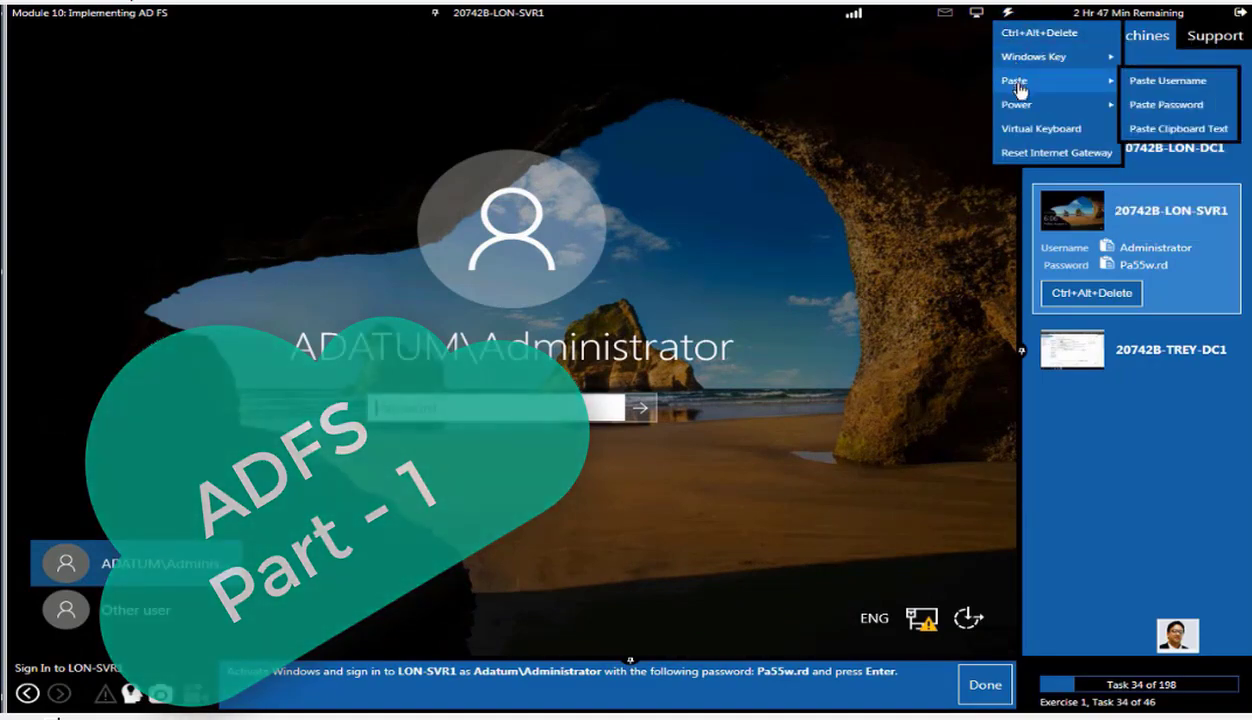
left_click(1160, 104)
left_click(641, 408)
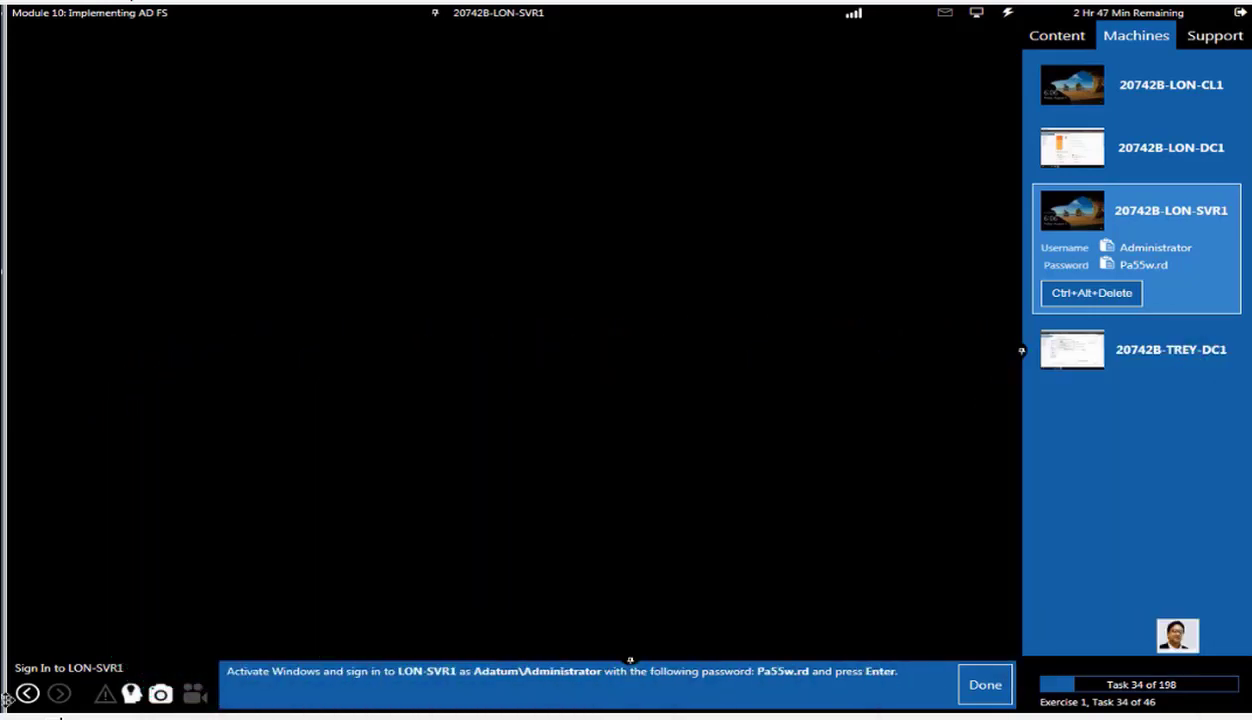
left_click(985, 687)
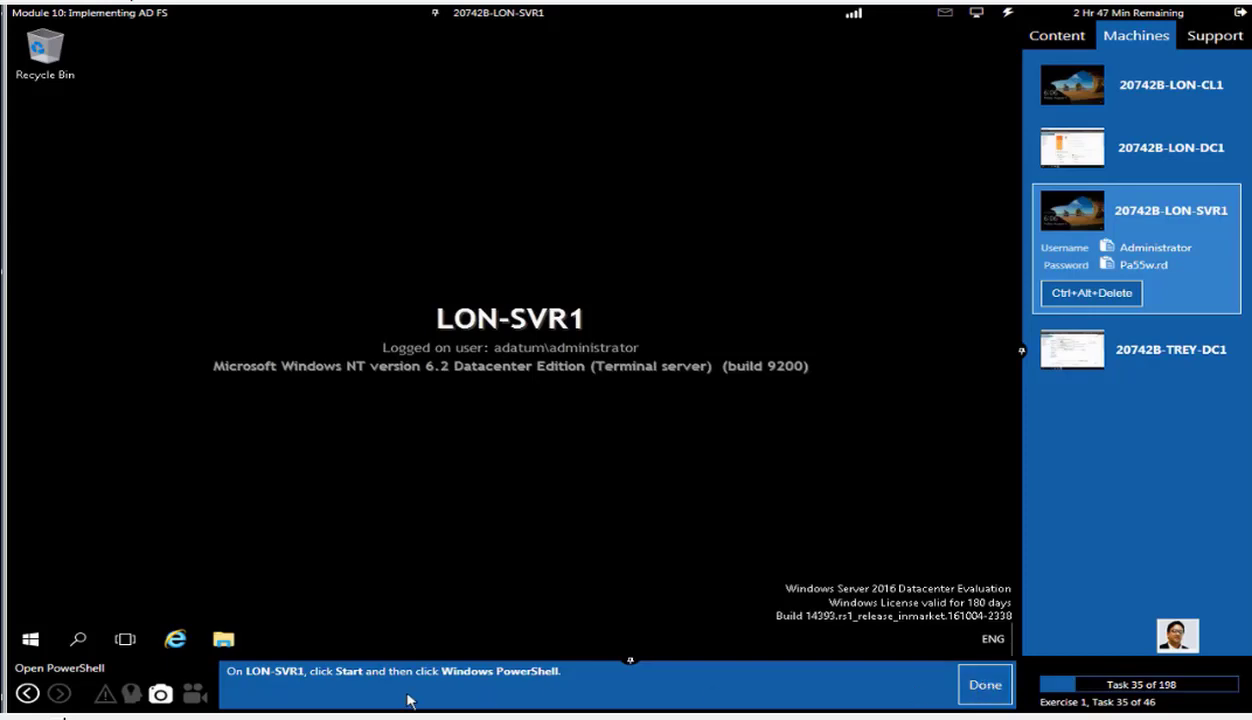
- Run gpupdate in a Windows PowerShell console opened from the Start context menu
right_click(32, 648)
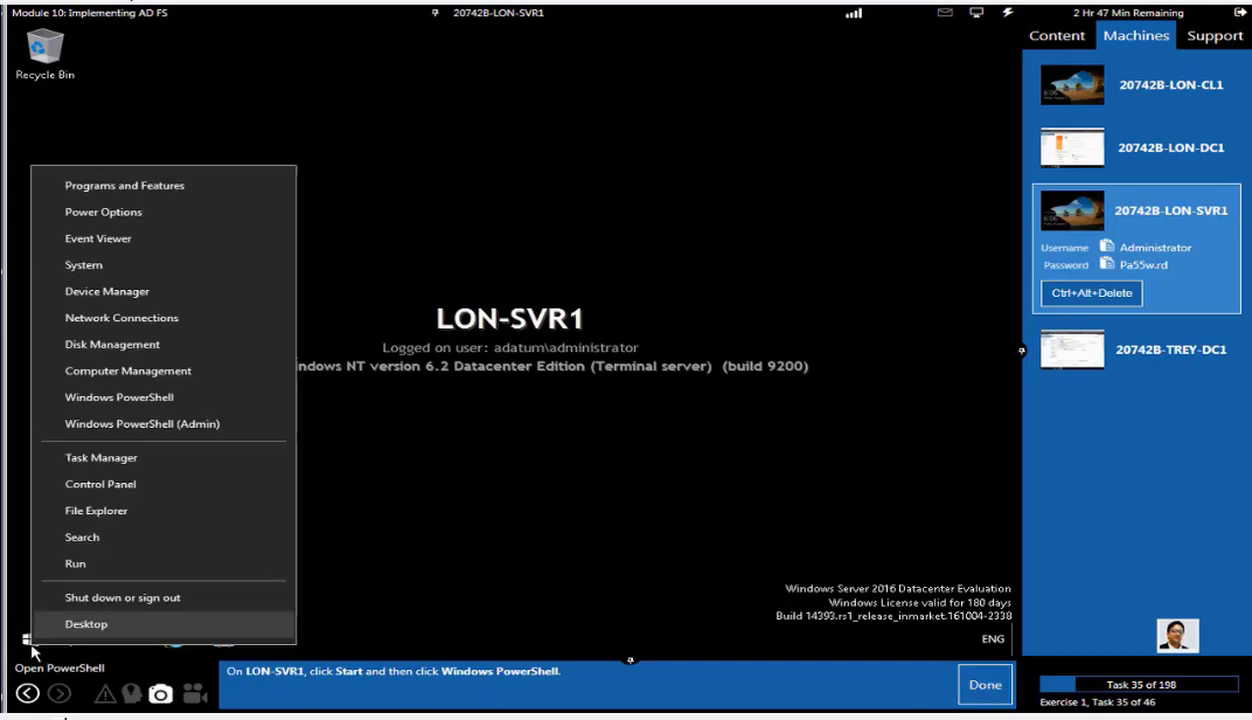
left_click(150, 399)
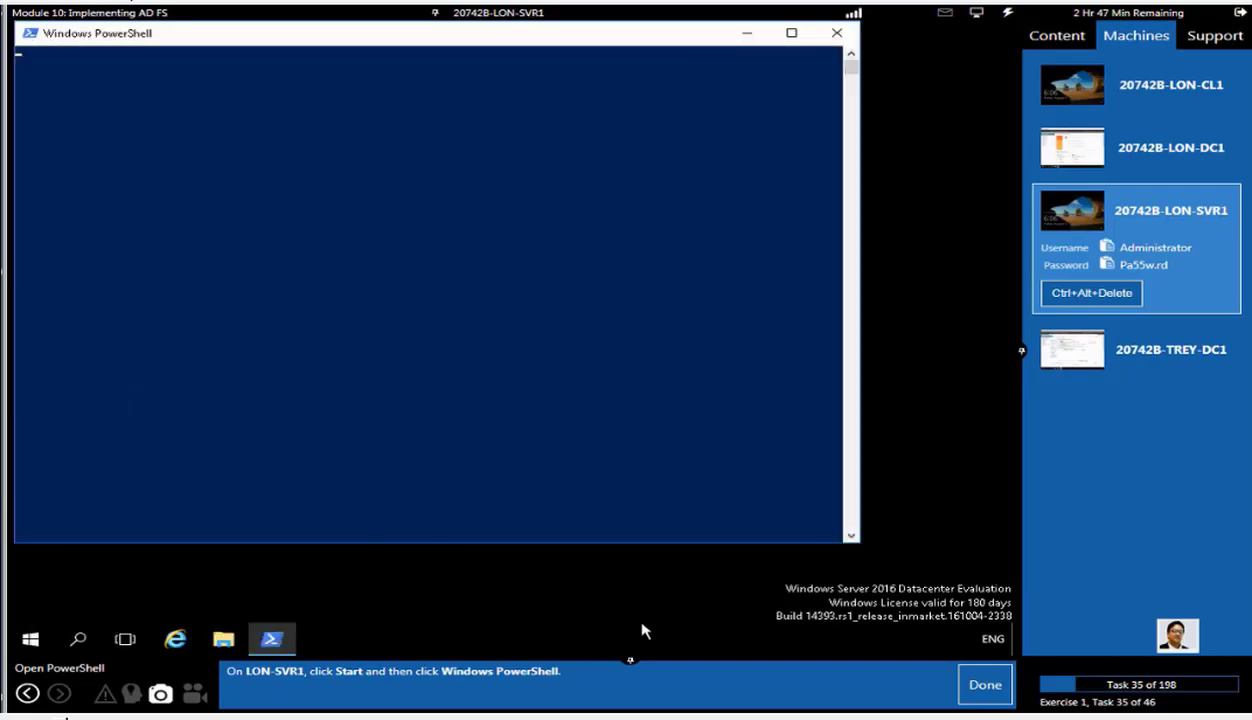
left_click(985, 686)
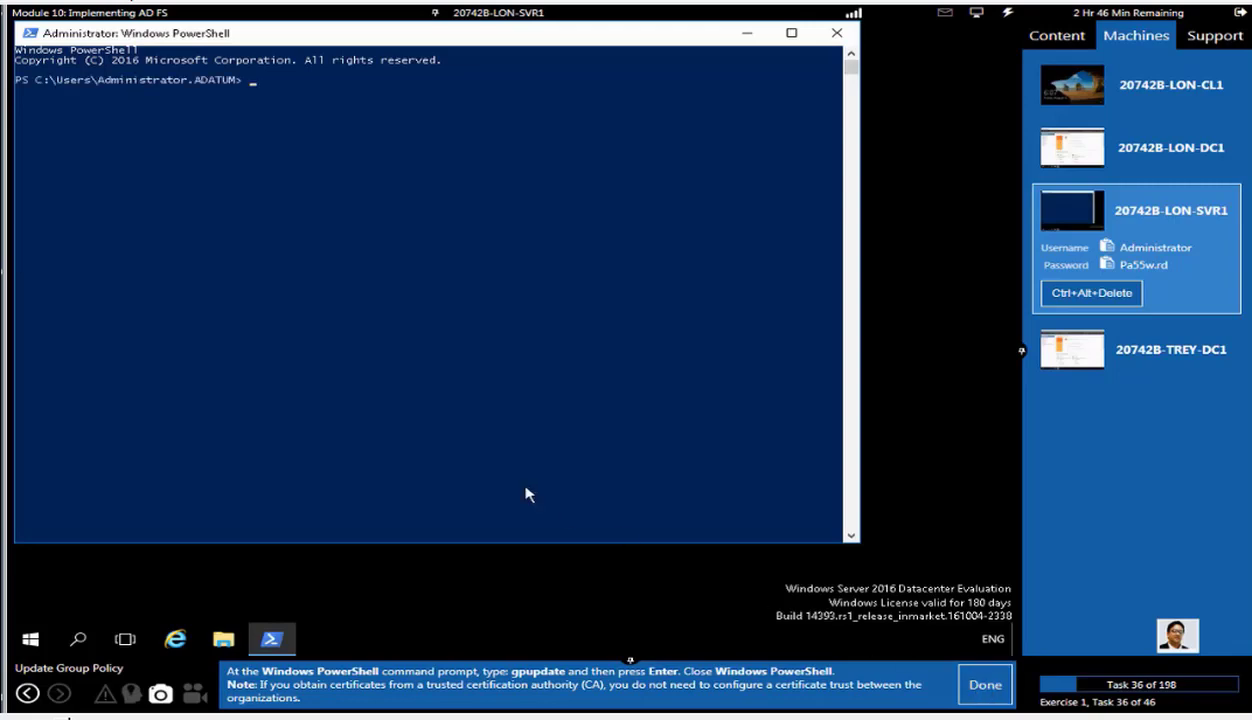
left_click(481, 470)
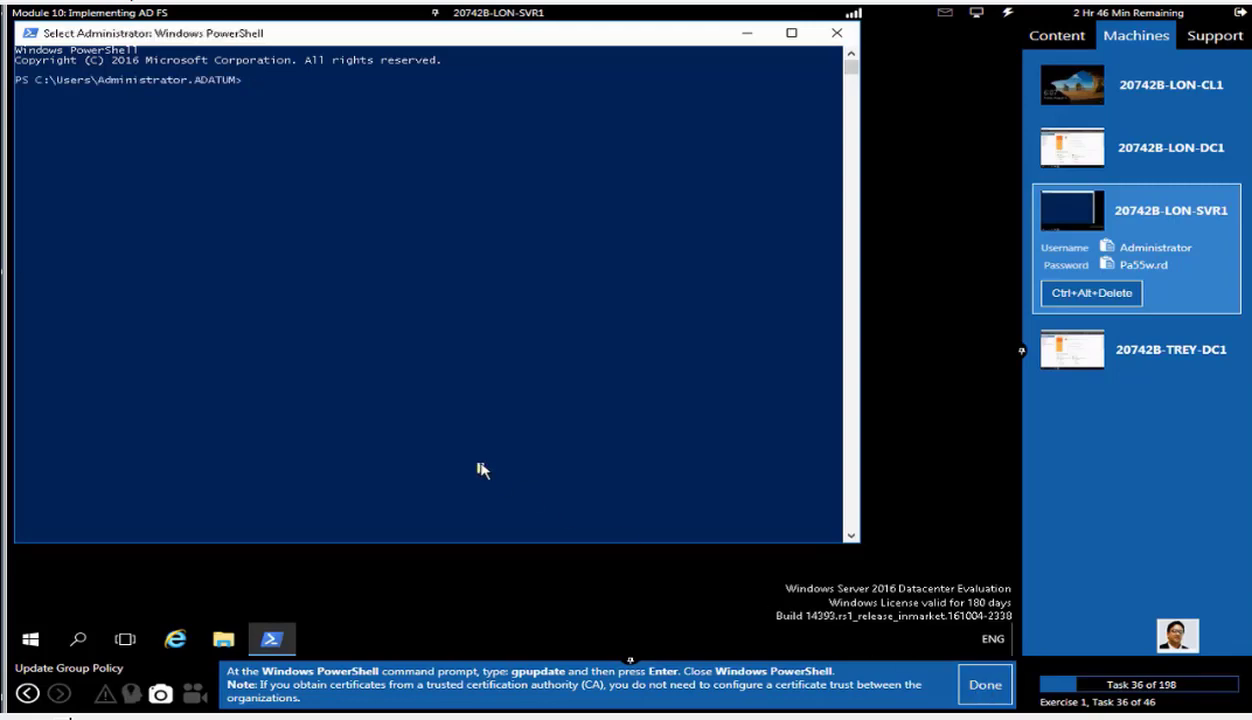
key("Escape")
type("gpupdate")
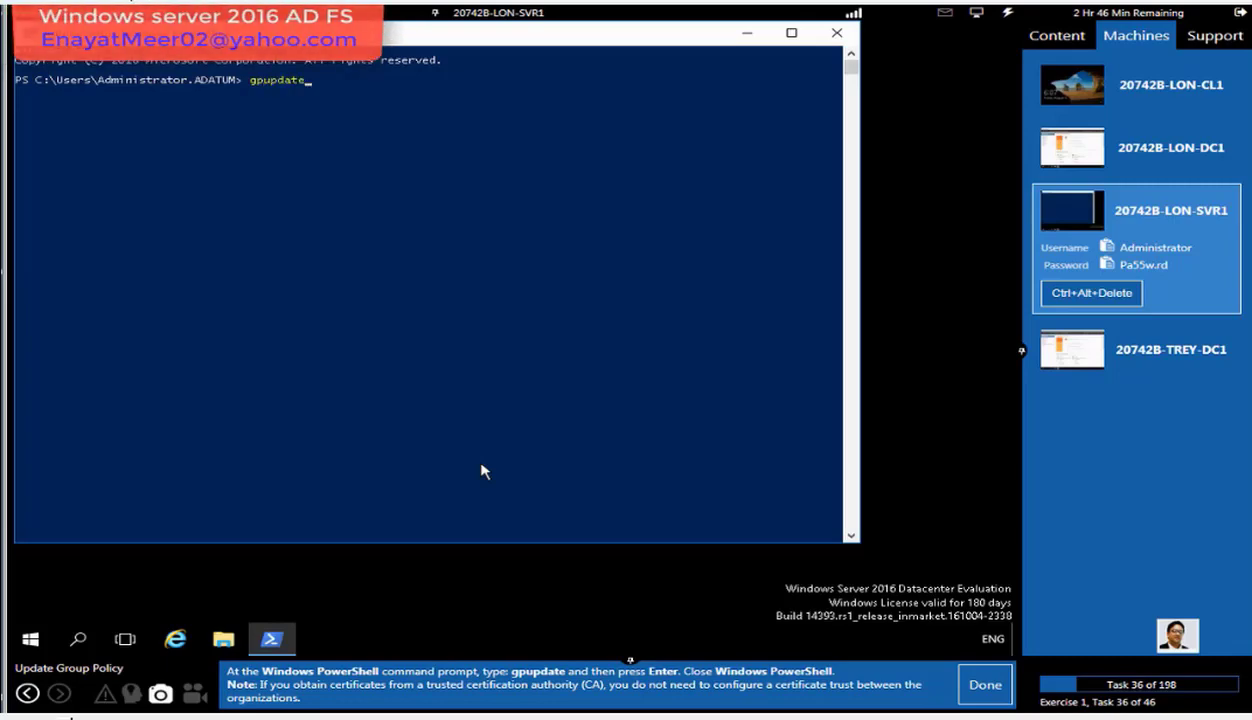
key("Return")
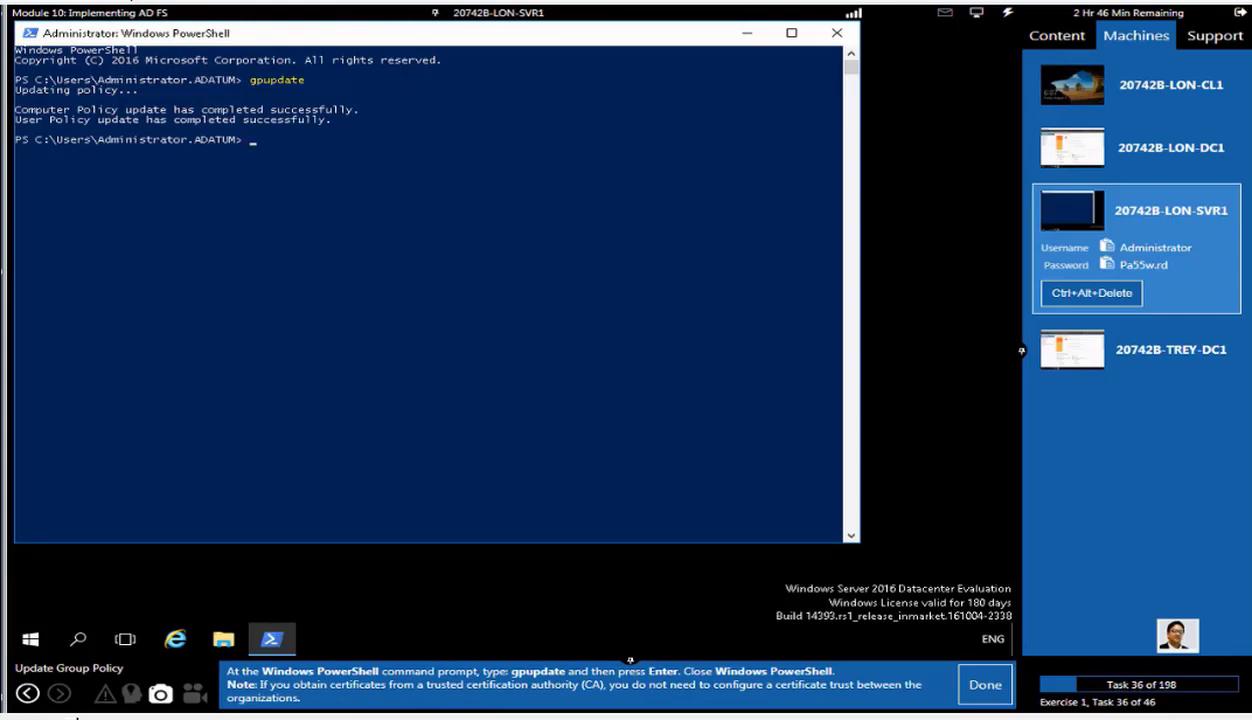
left_click(988, 687)
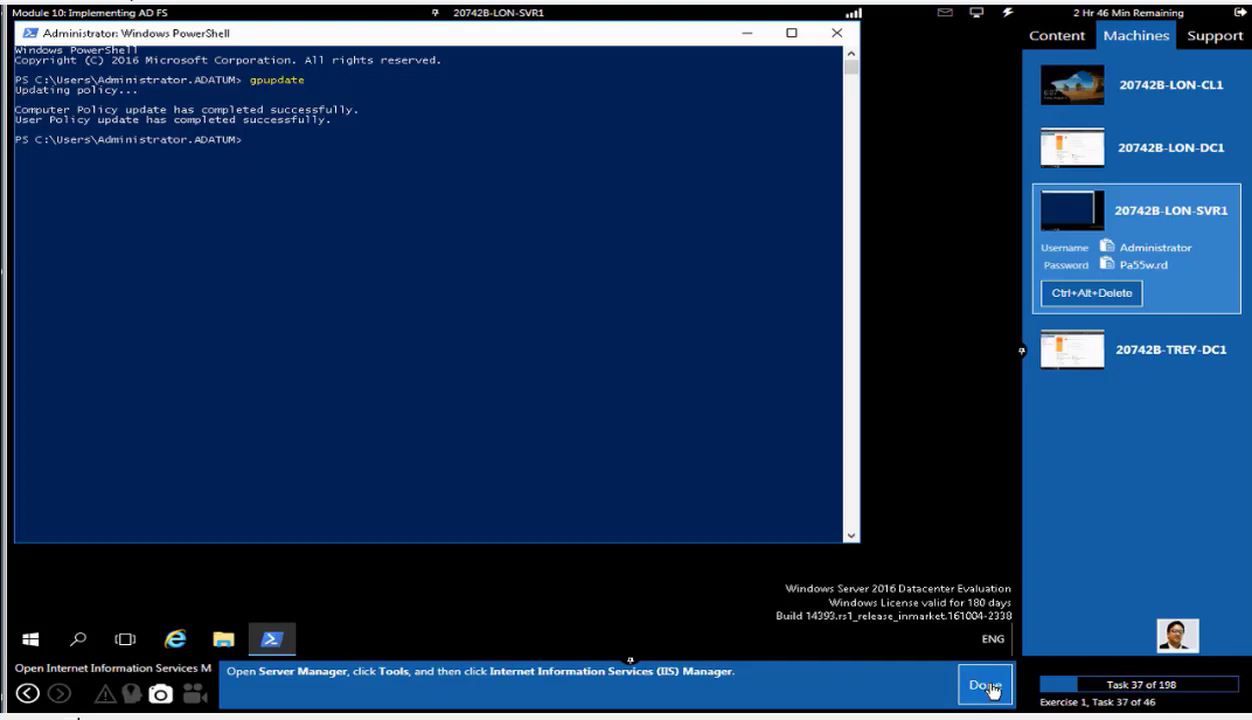
- Launch Server Manager and open Internet Information Services (IIS) Manager from its Tools menu
left_click(24, 634)
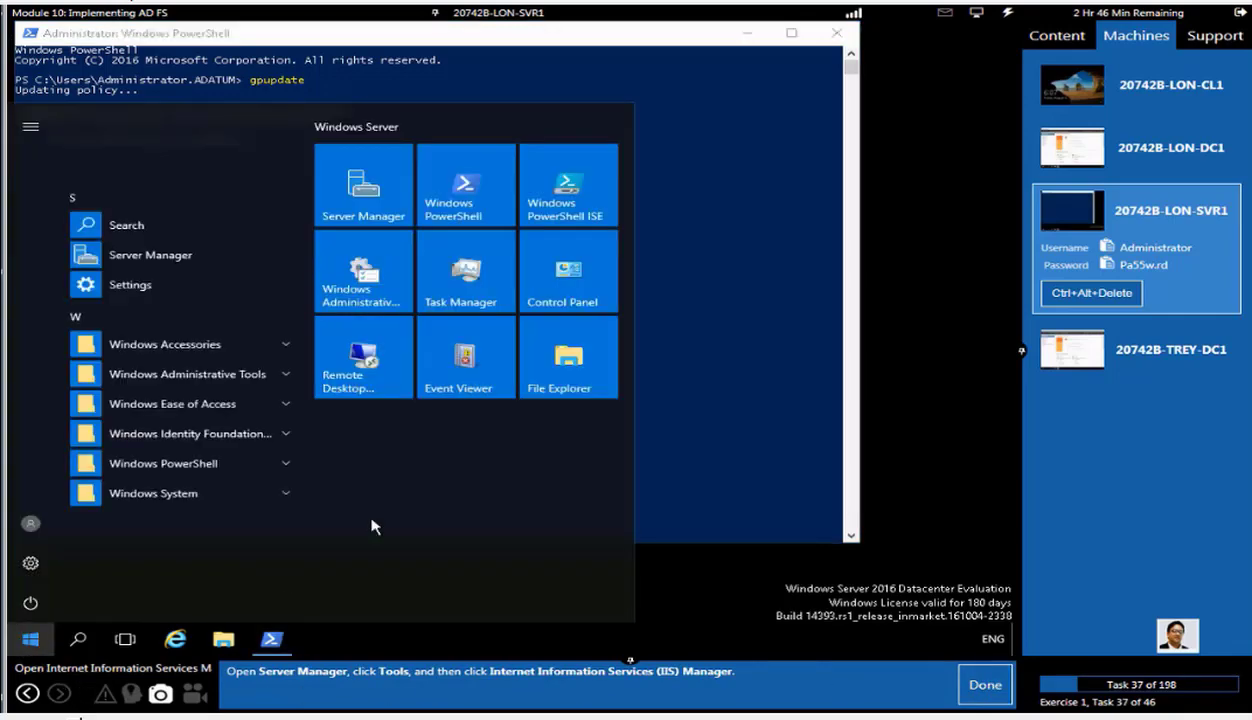
left_click(362, 212)
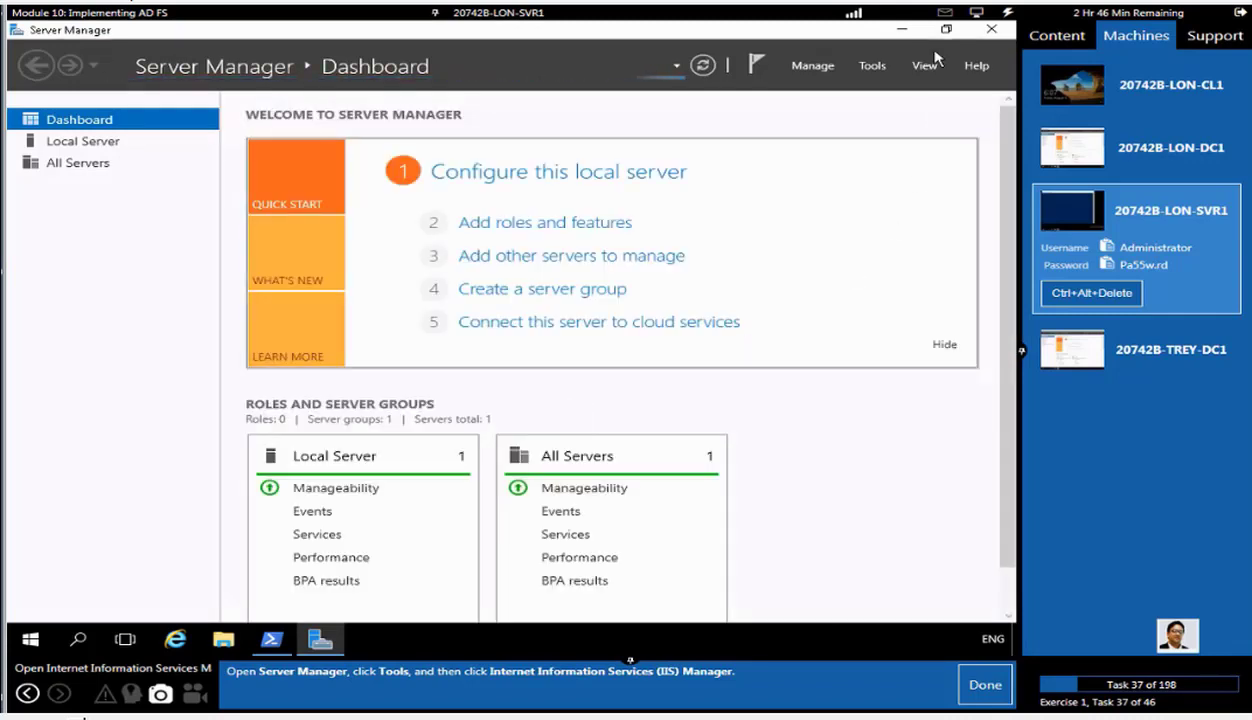
left_click(871, 67)
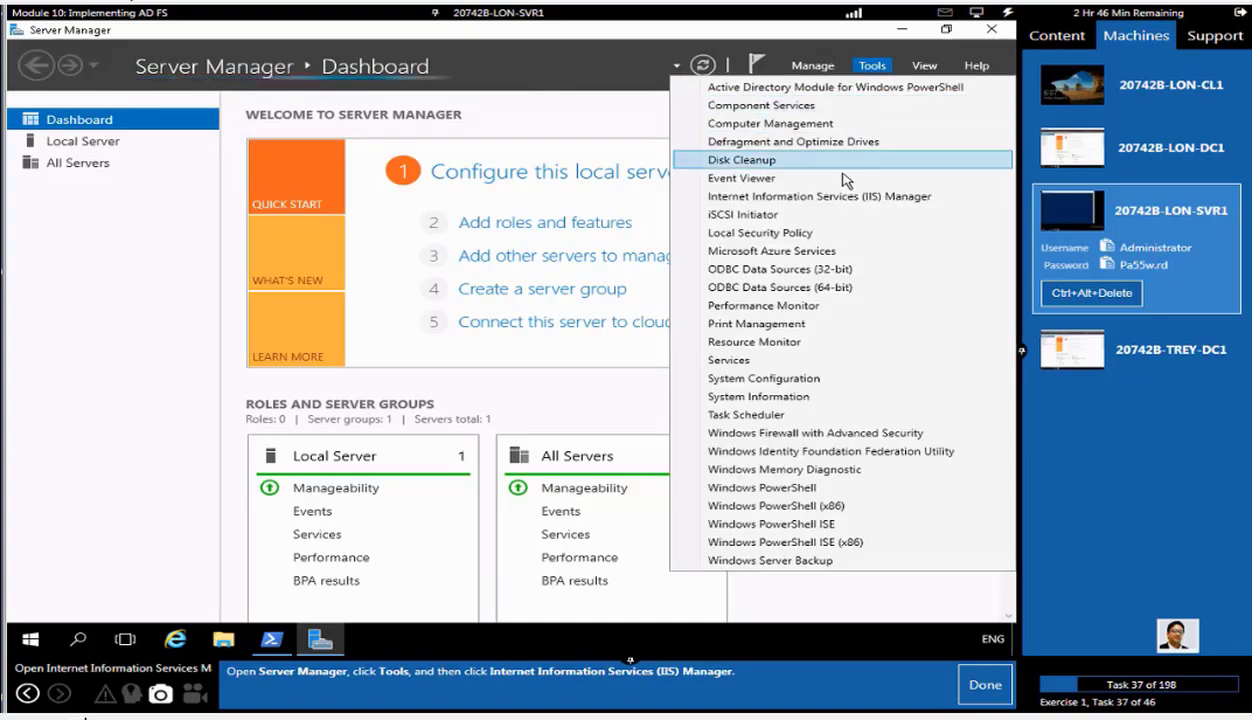
left_click(889, 196)
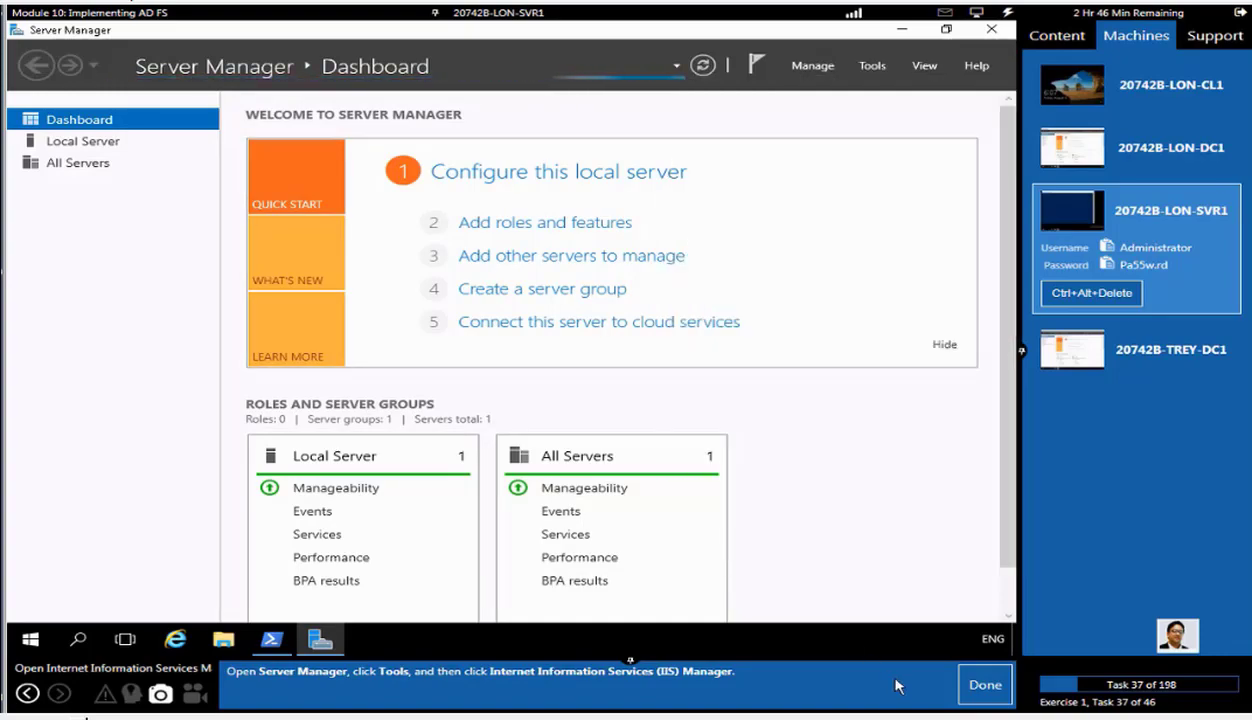
left_click(977, 688)
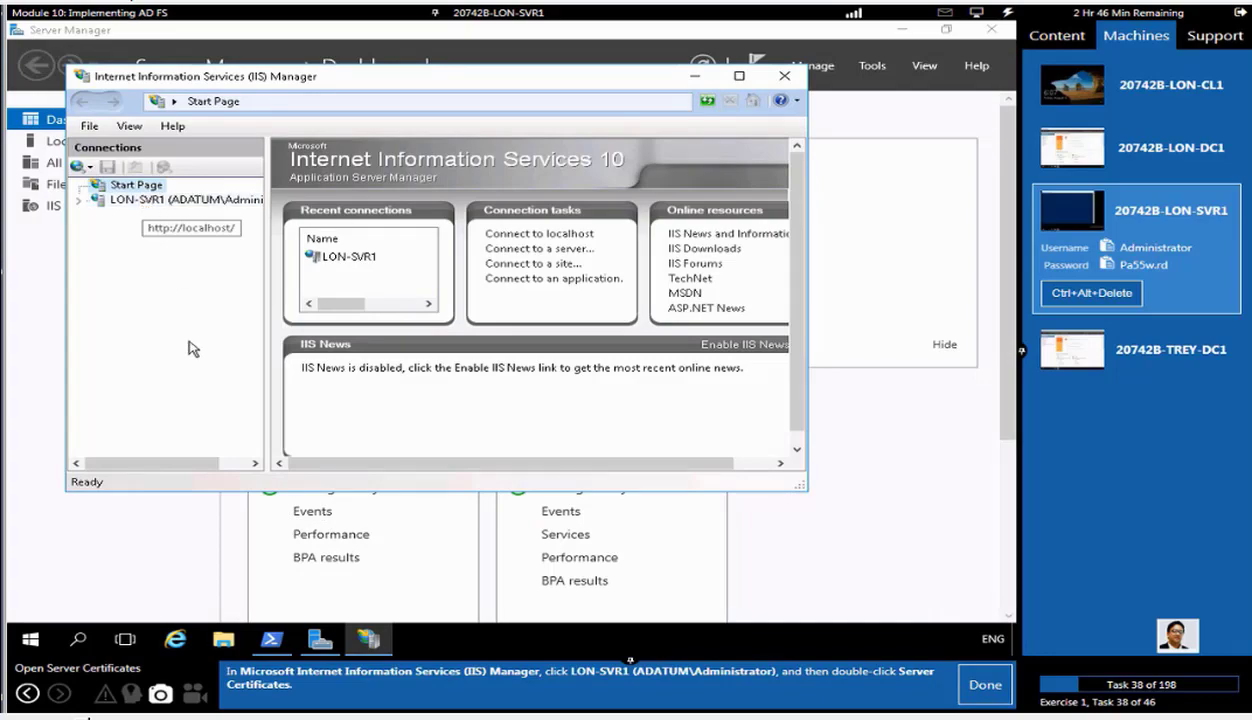
- Open Server Certificates on LON-SVR1, start Create Domain Certificate, and begin entering England as State/province
left_click(739, 76)
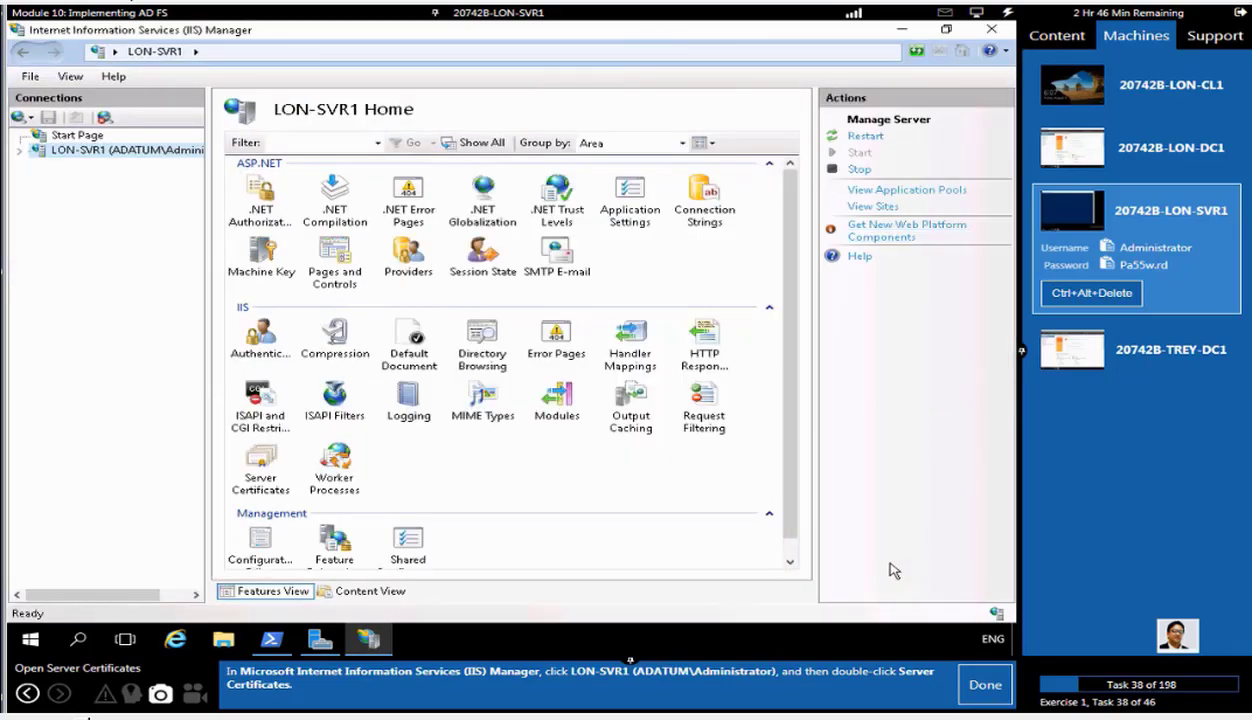
left_click(274, 466)
double_click(274, 466)
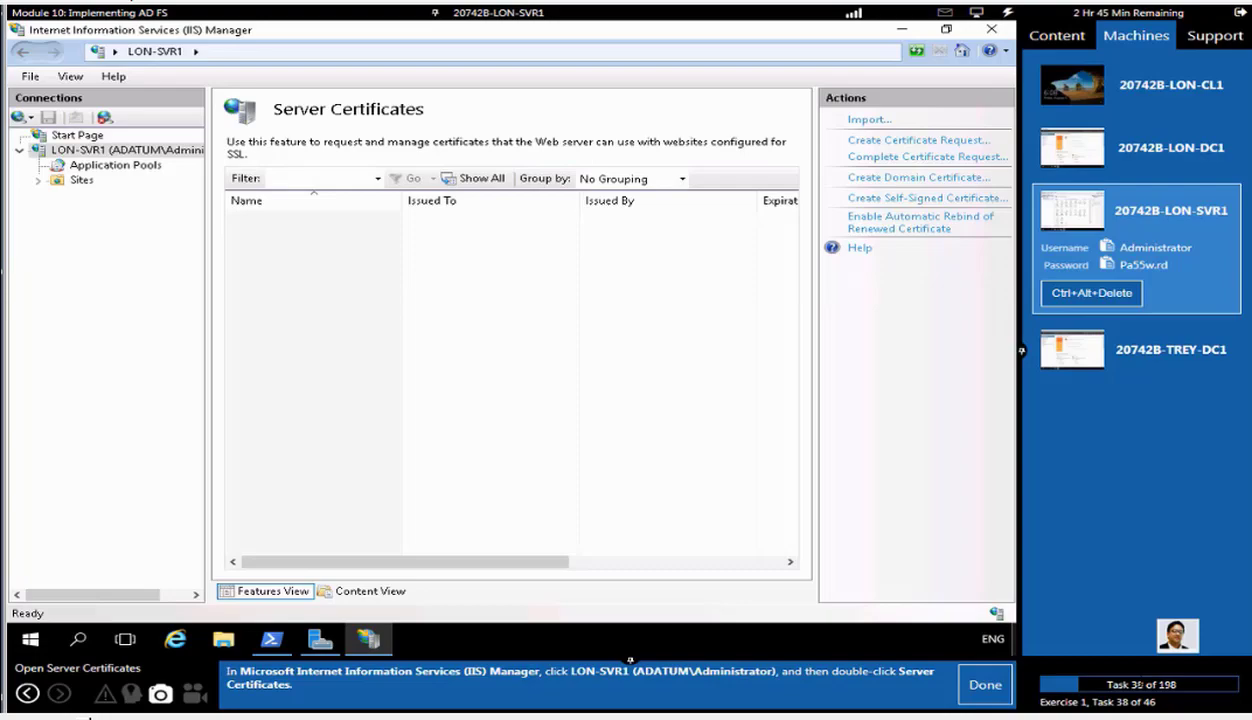
left_click(982, 686)
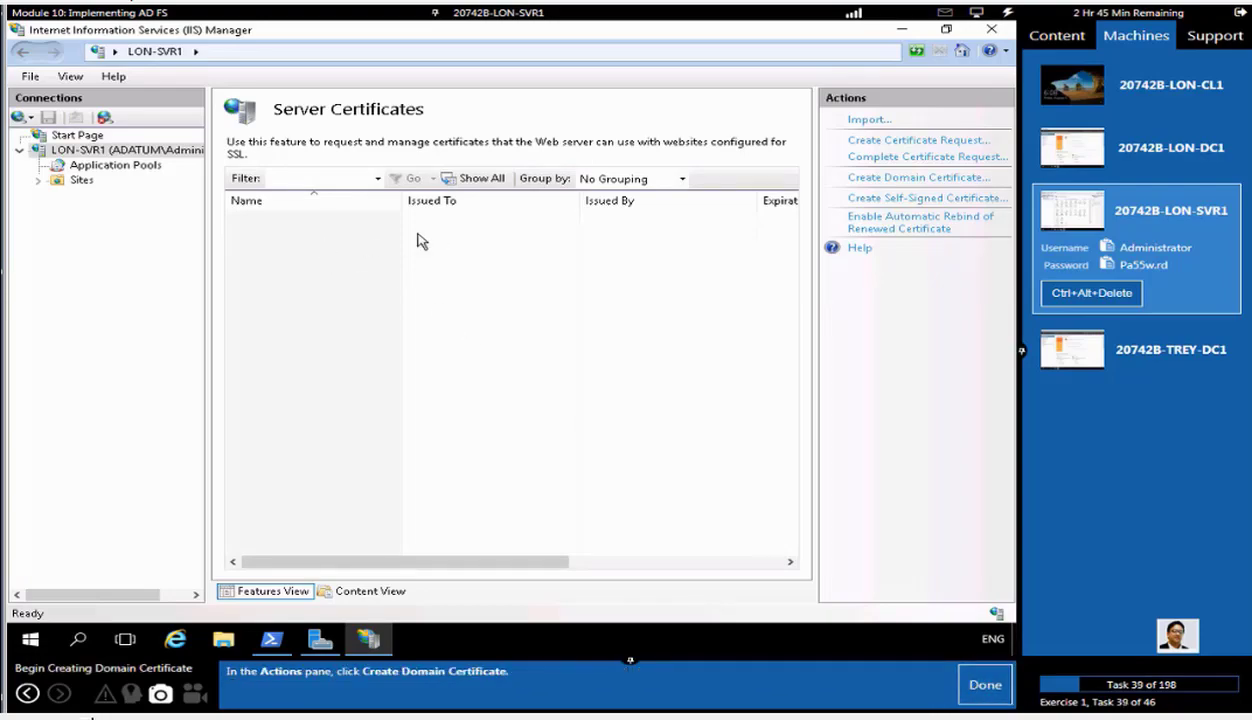
left_click(903, 178)
left_click(972, 685)
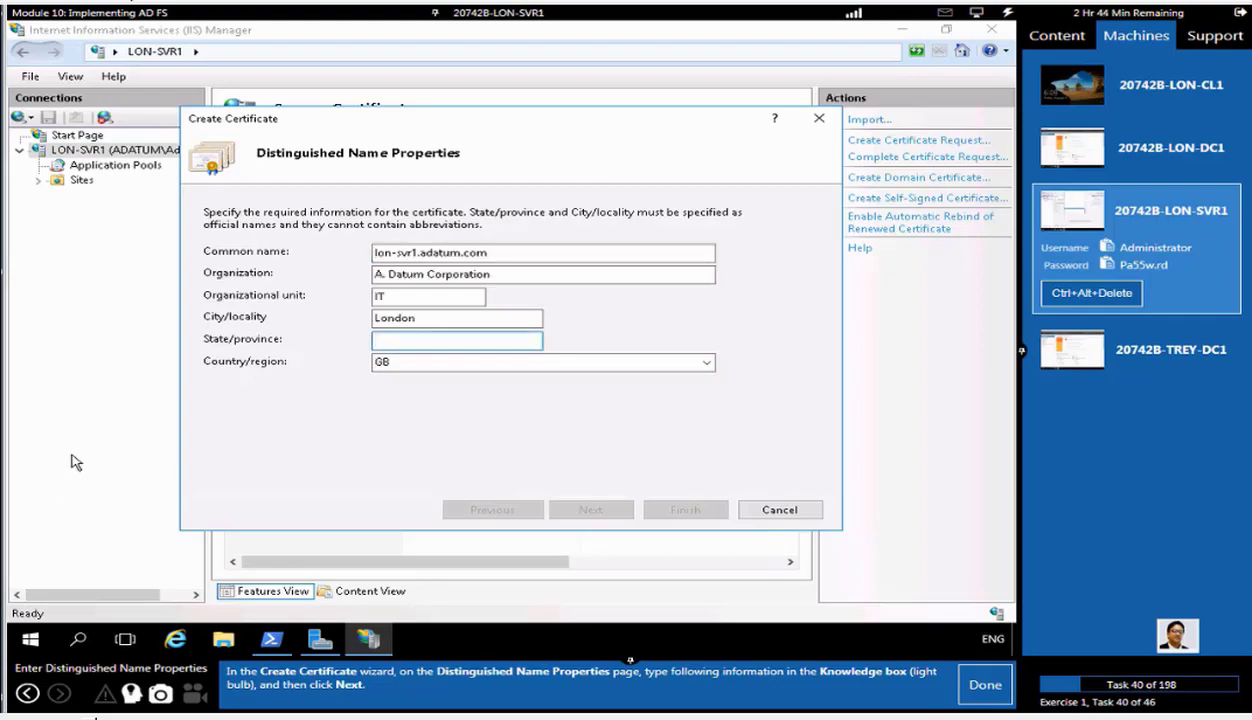
left_click(386, 340)
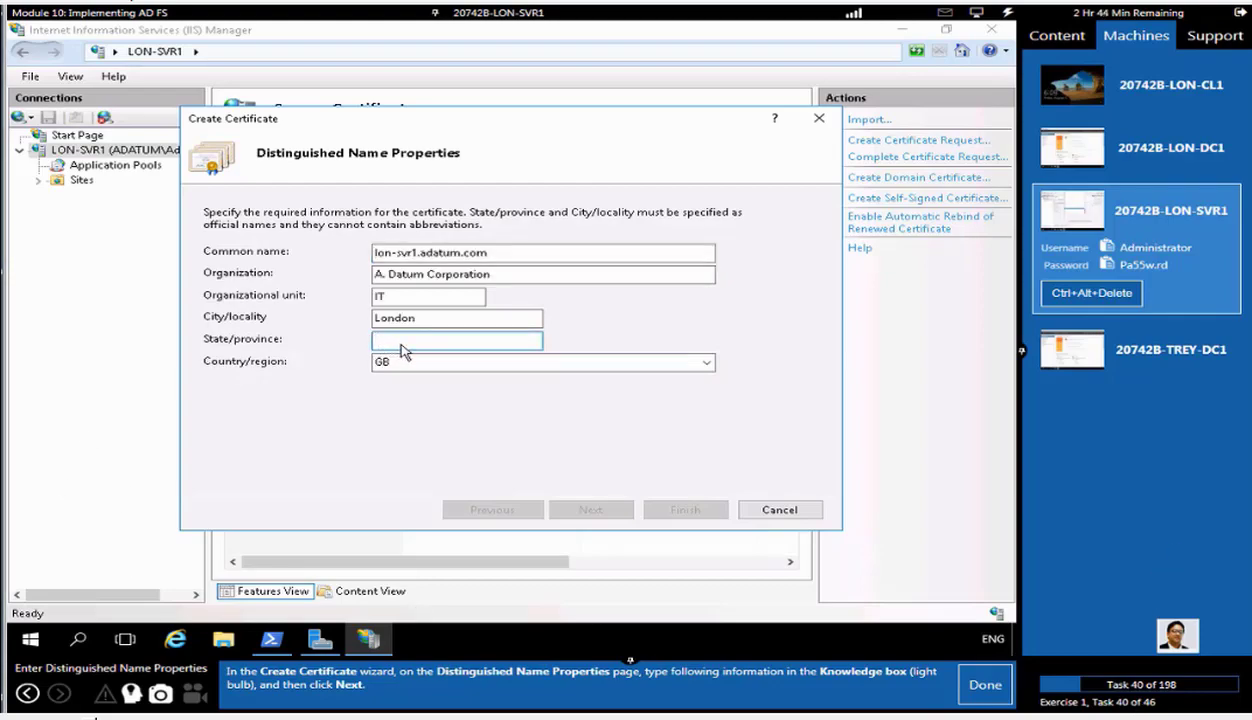
type("England")
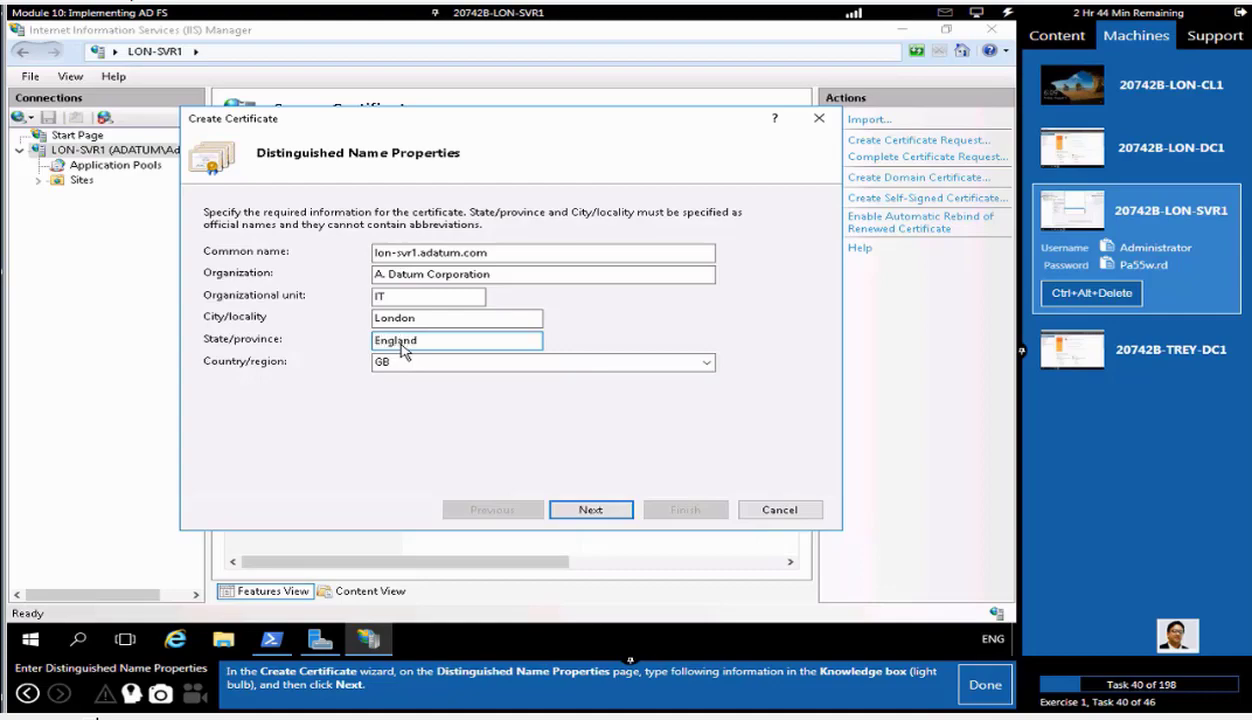
- Select AdatumCA as the certification authority for the domain certificate
left_click(589, 511)
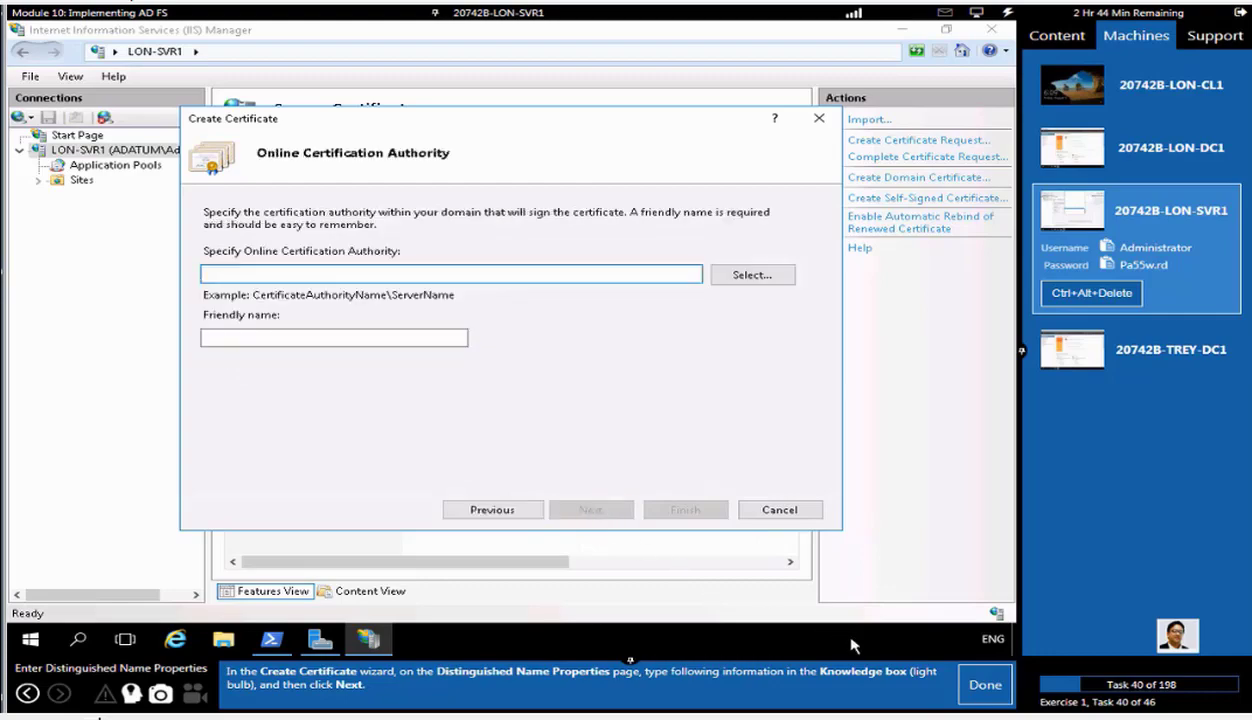
left_click(985, 690)
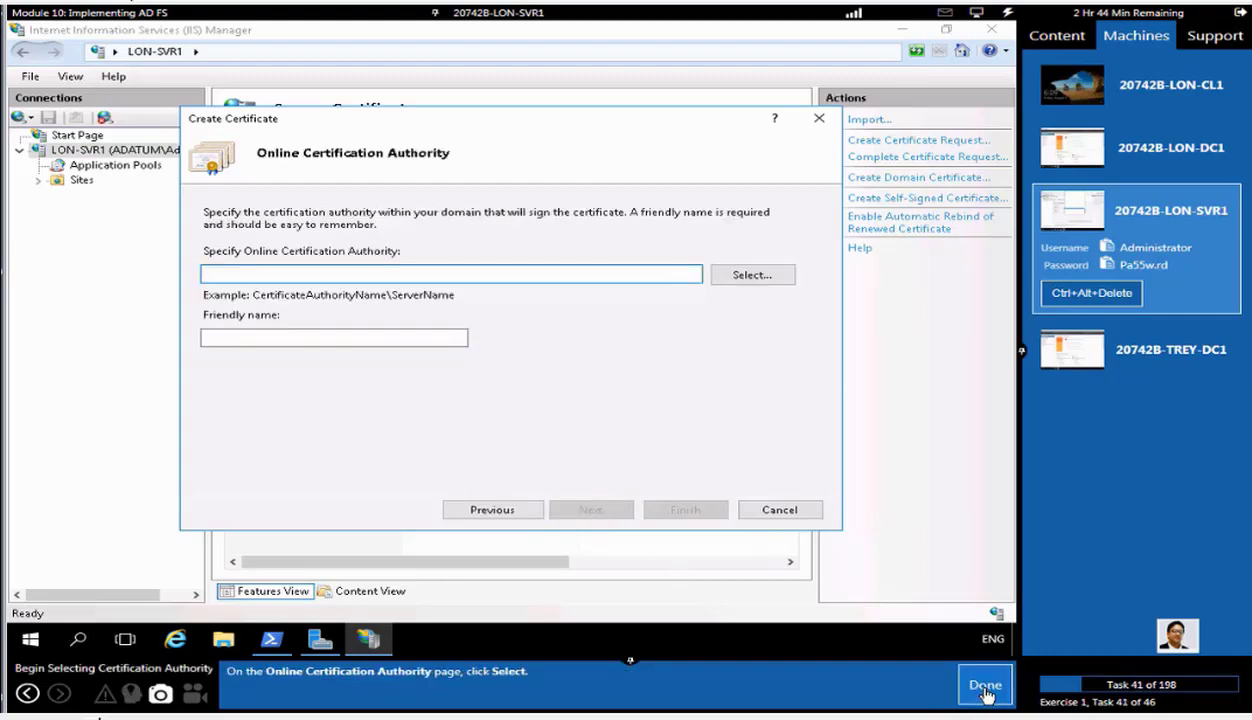
left_click(735, 274)
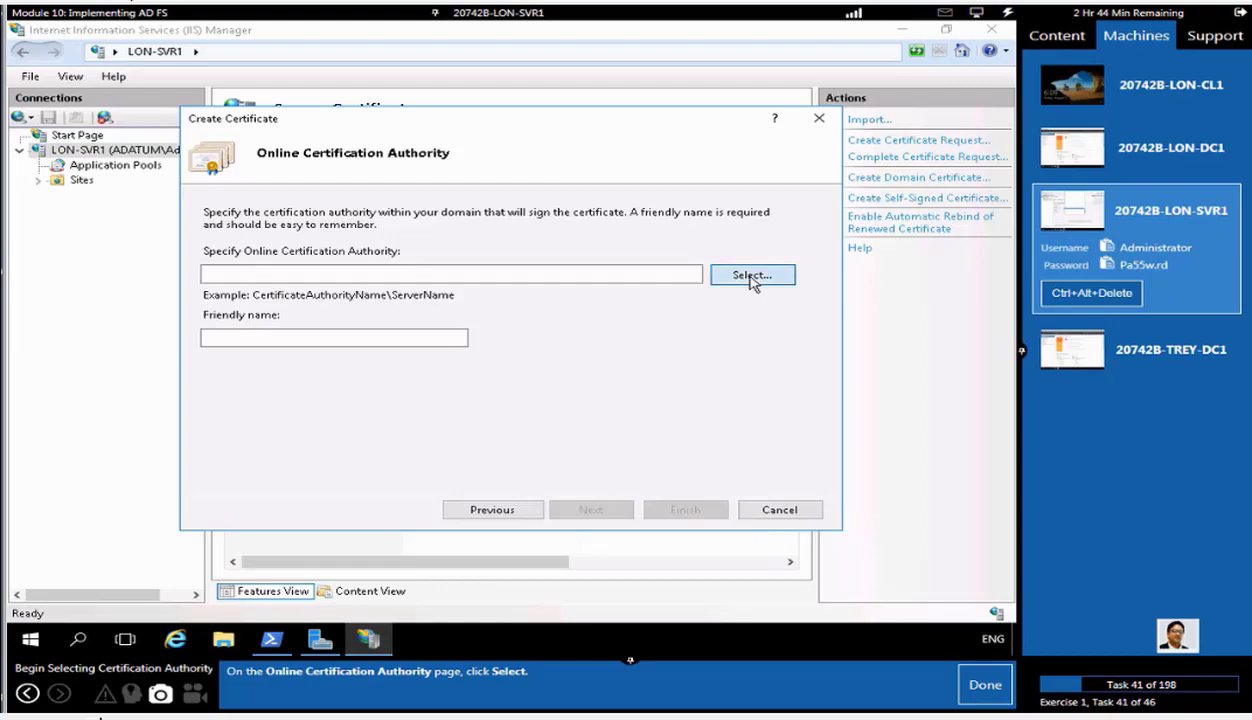
left_click(983, 686)
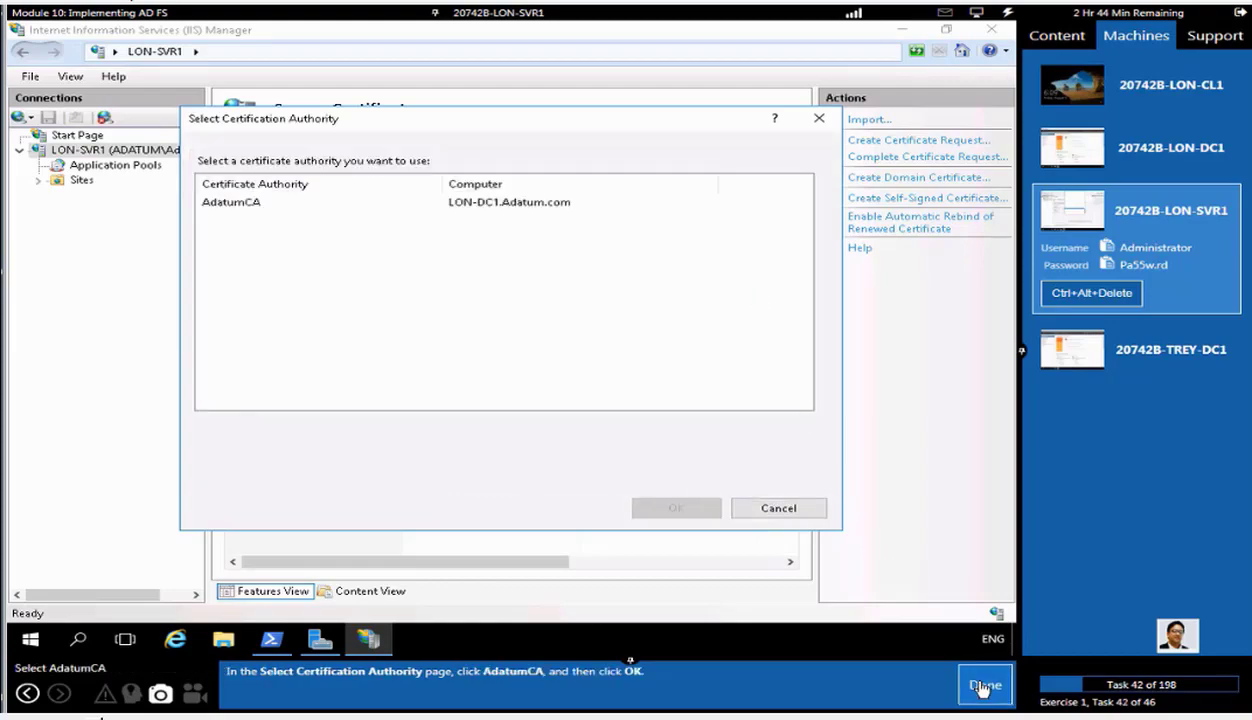
left_click(252, 204)
left_click(673, 507)
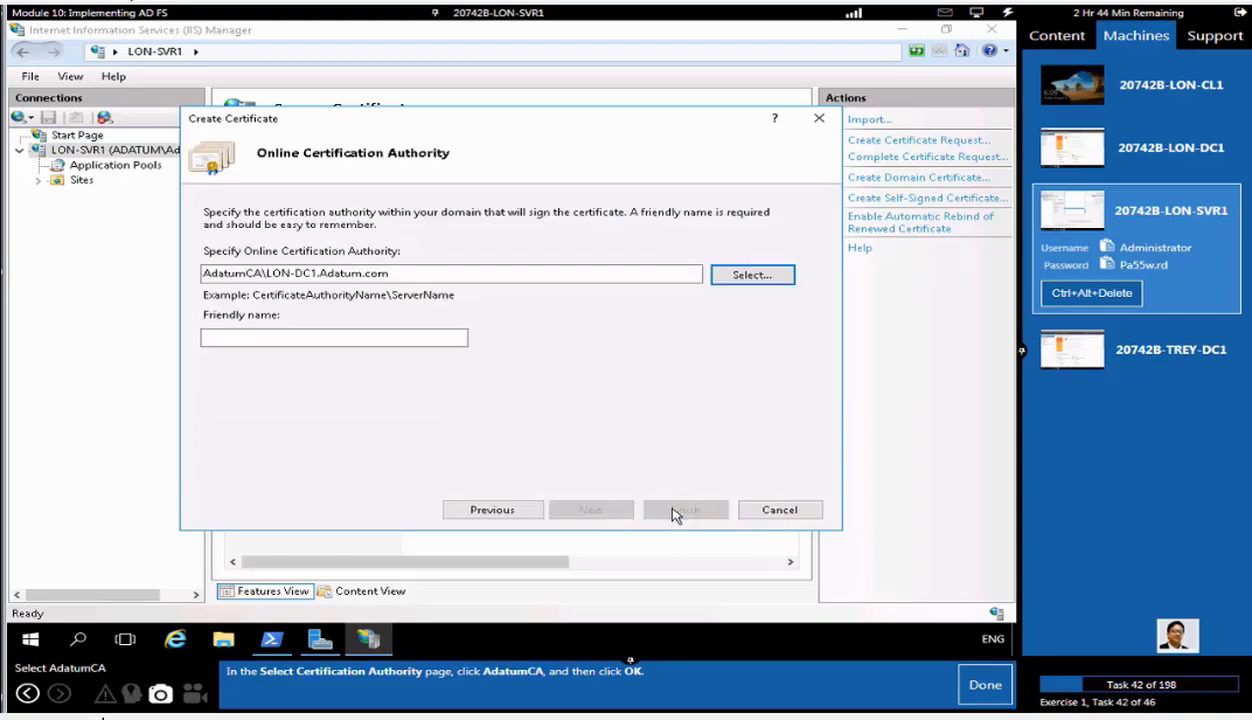
left_click(985, 693)
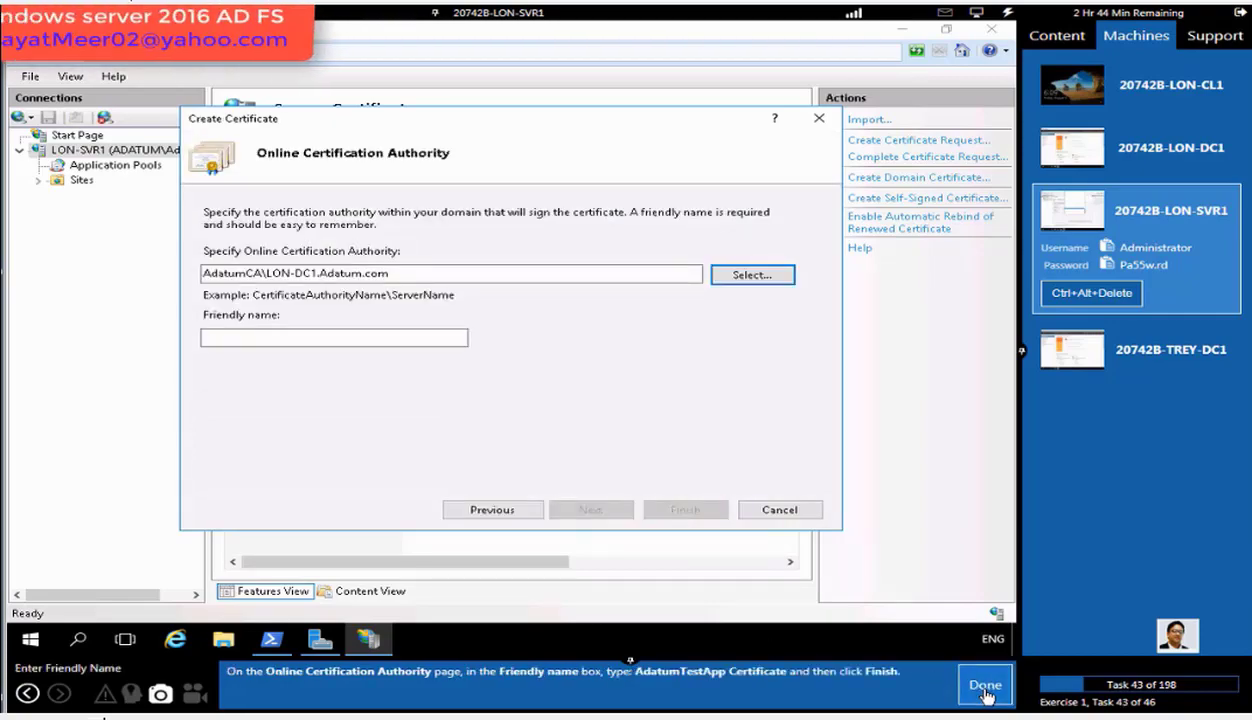
- Give the certificate the friendly name 'AdatumTestApp Certificate' and finish the request
left_click(346, 340)
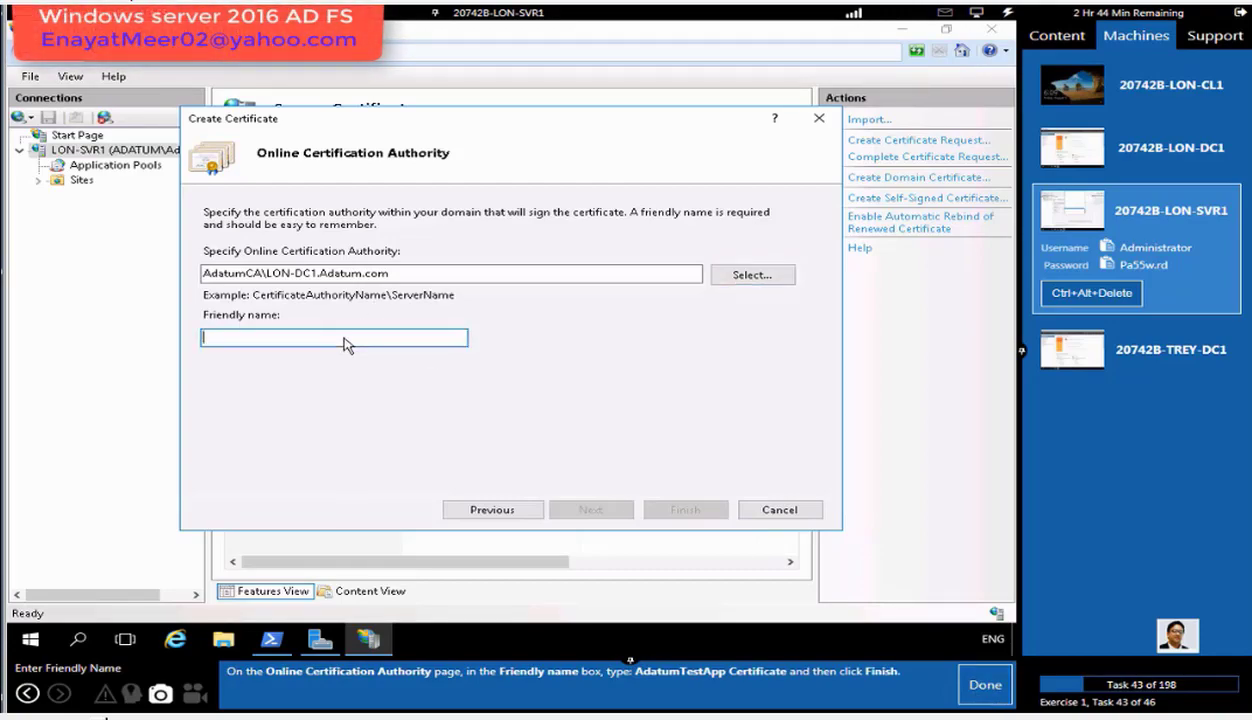
type("Adatu")
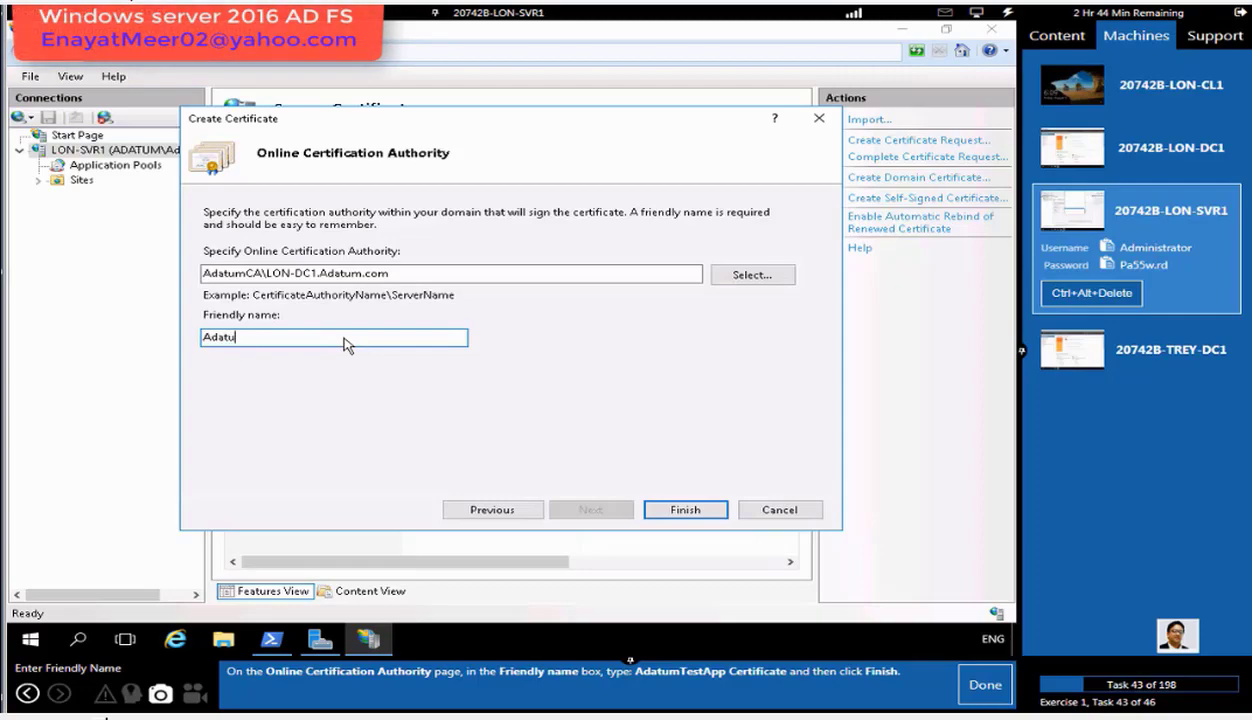
type("mTestApp")
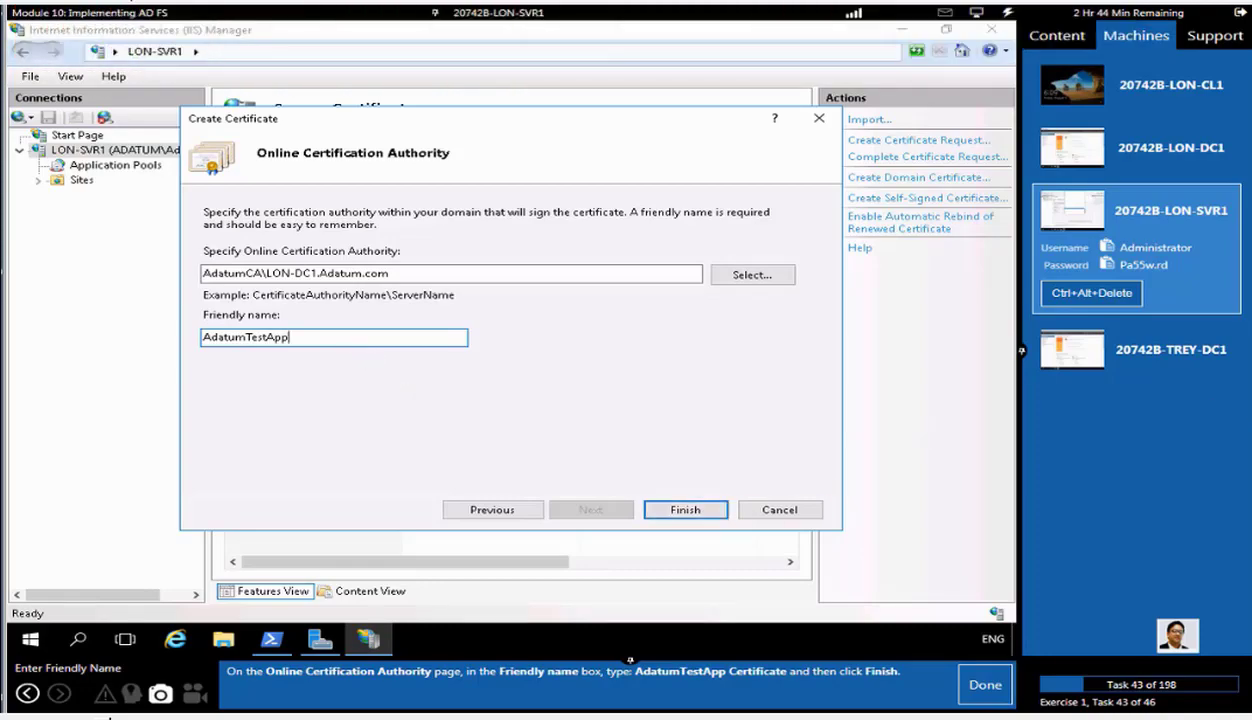
type("Certificate")
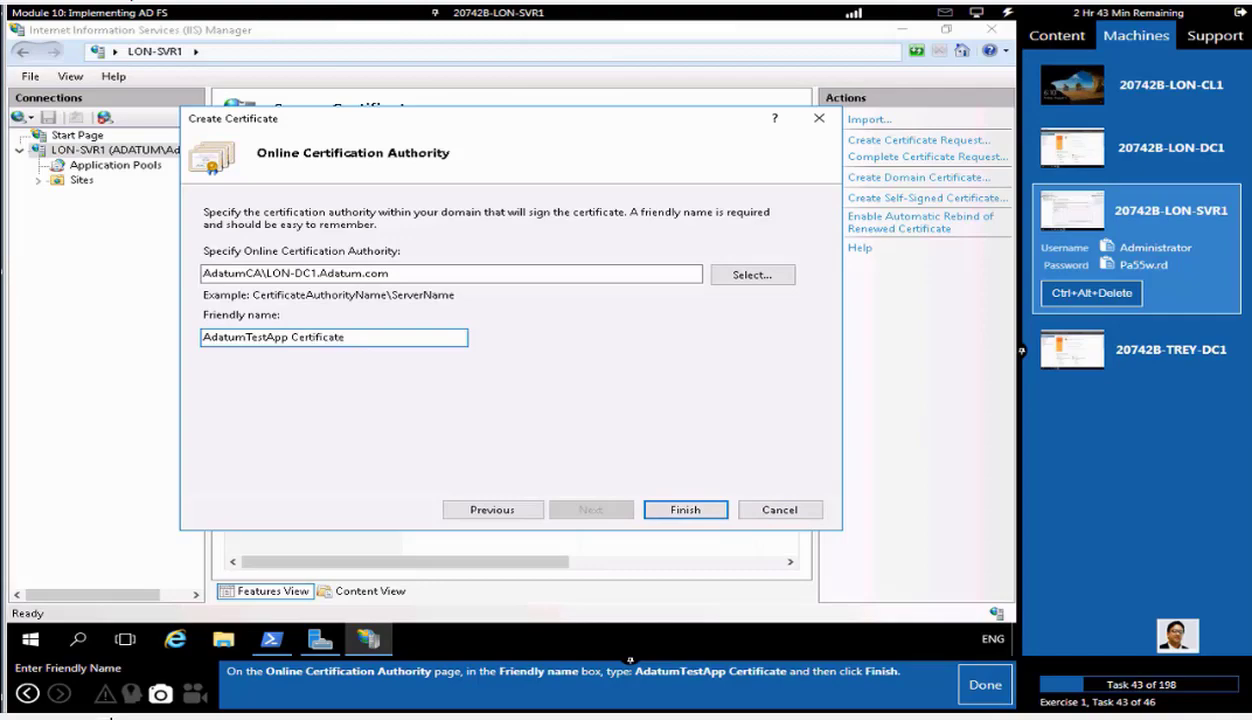
left_click(686, 510)
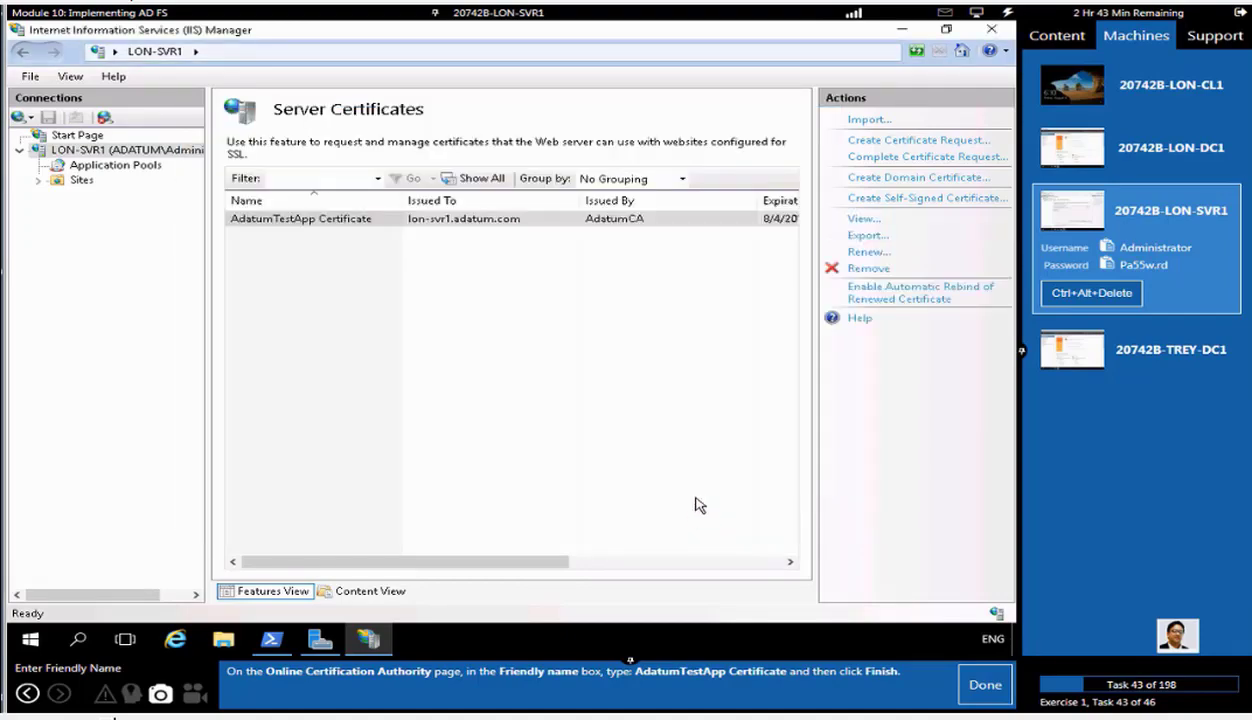
left_click(293, 219)
key("Return")
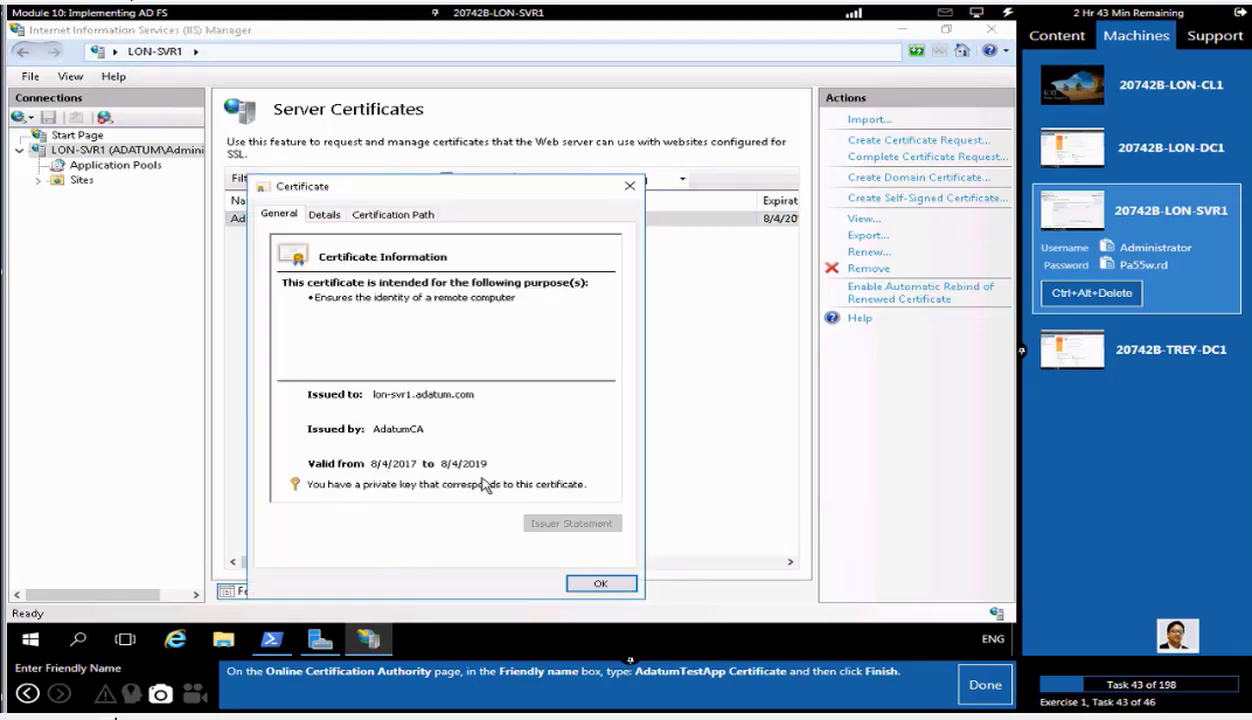
left_click(320, 216)
left_click(307, 390)
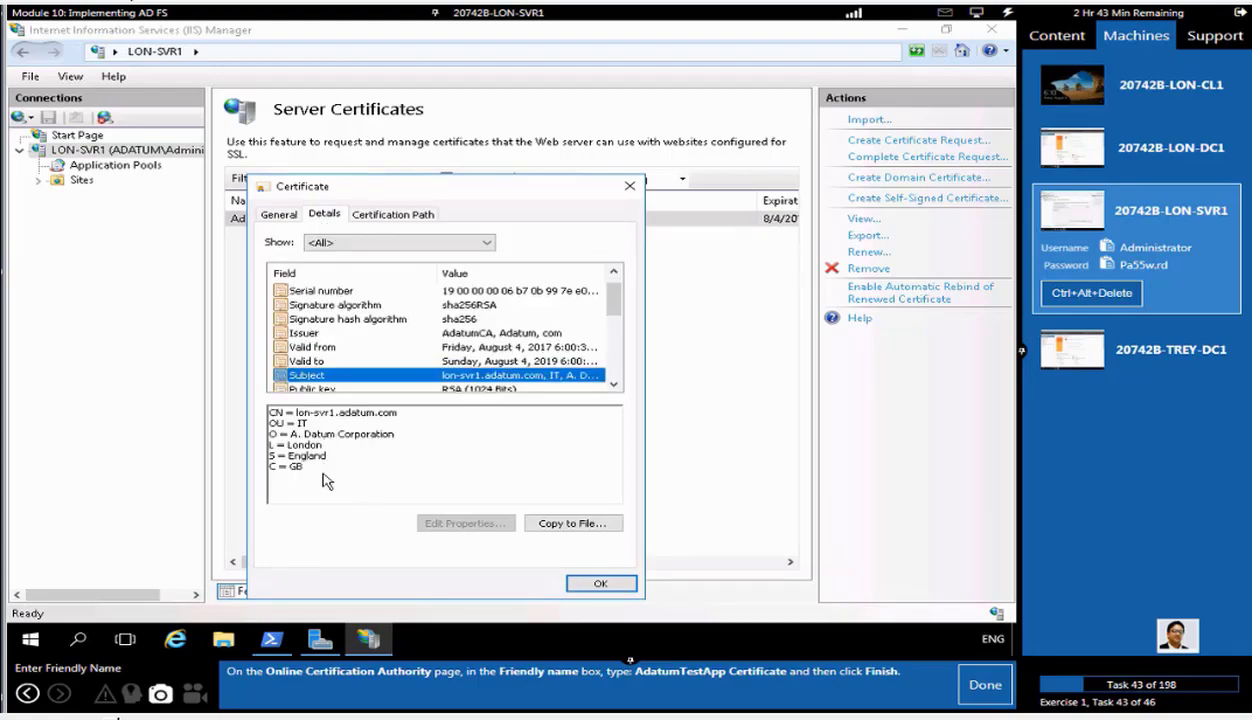
left_click(393, 215)
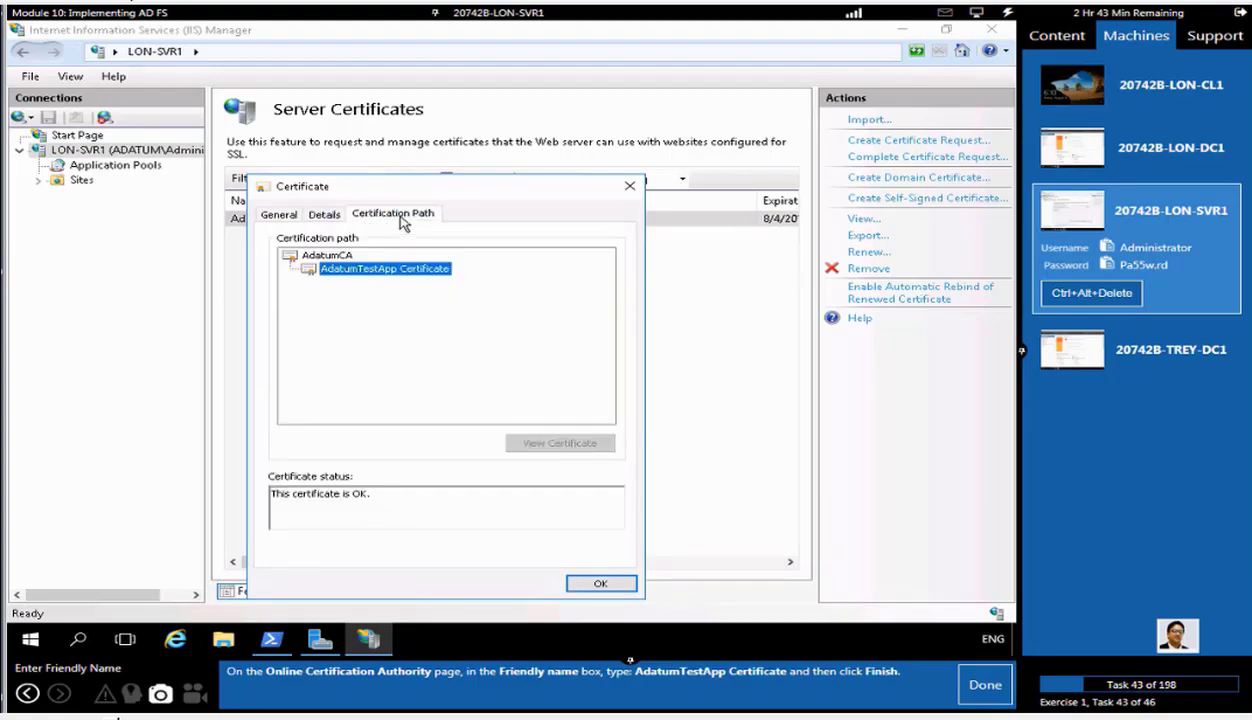
left_click(345, 255)
left_click(382, 270)
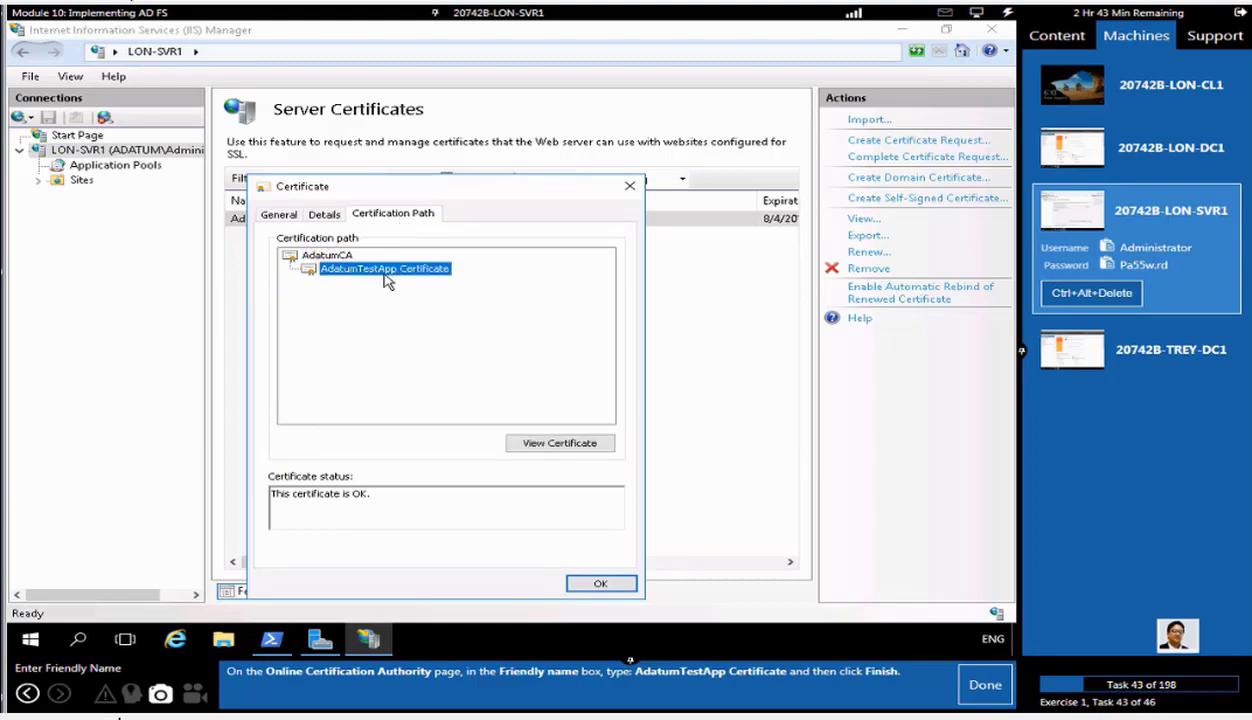
left_click(600, 583)
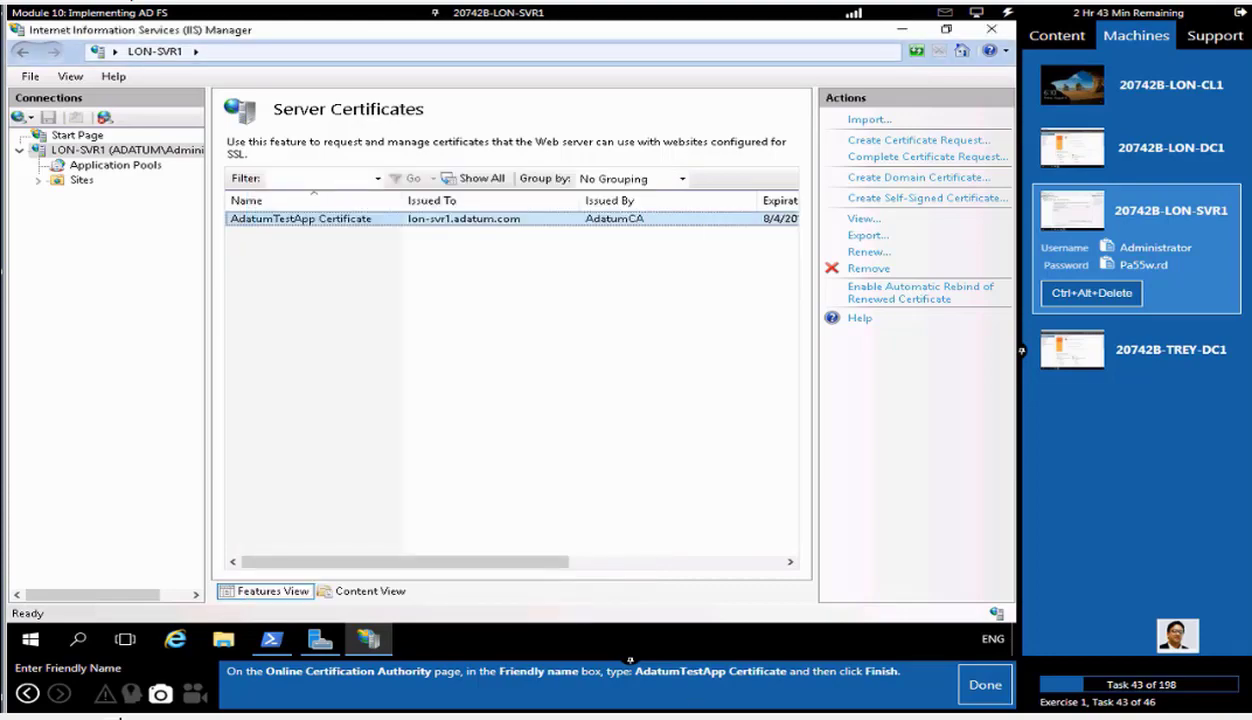
left_click(984, 686)
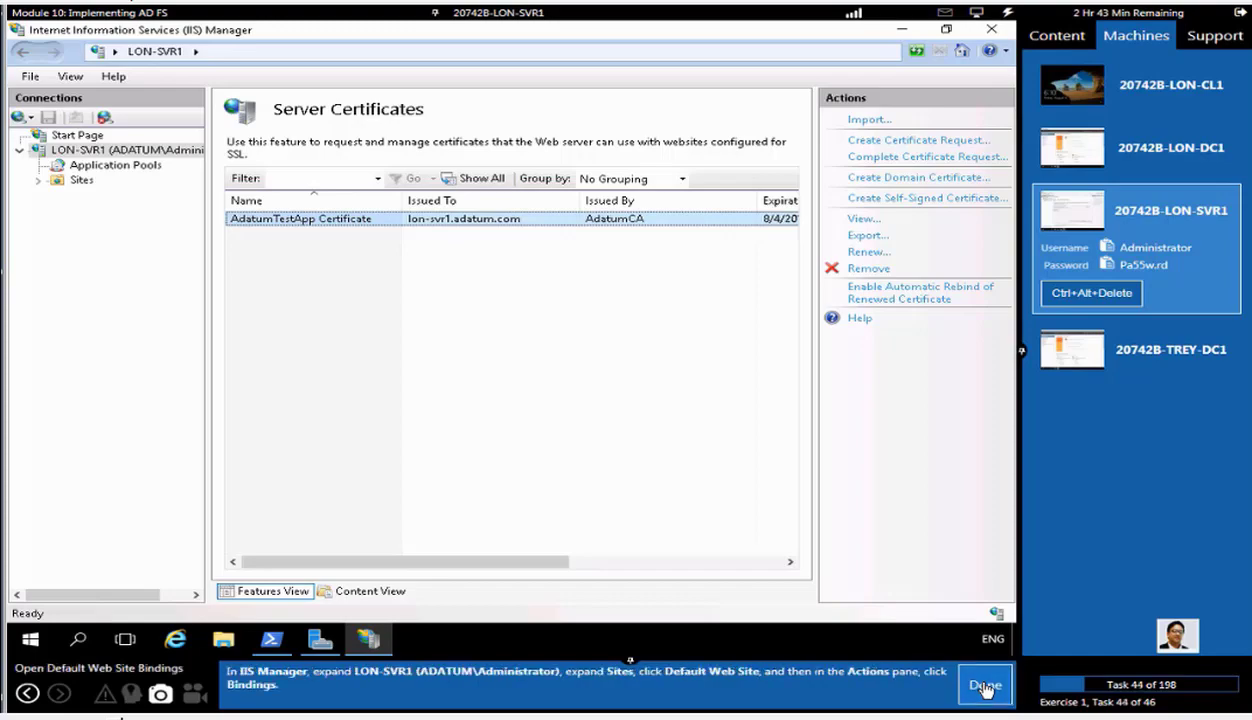
- Start a new https binding on port 443 for the Default Web Site
left_click(38, 181)
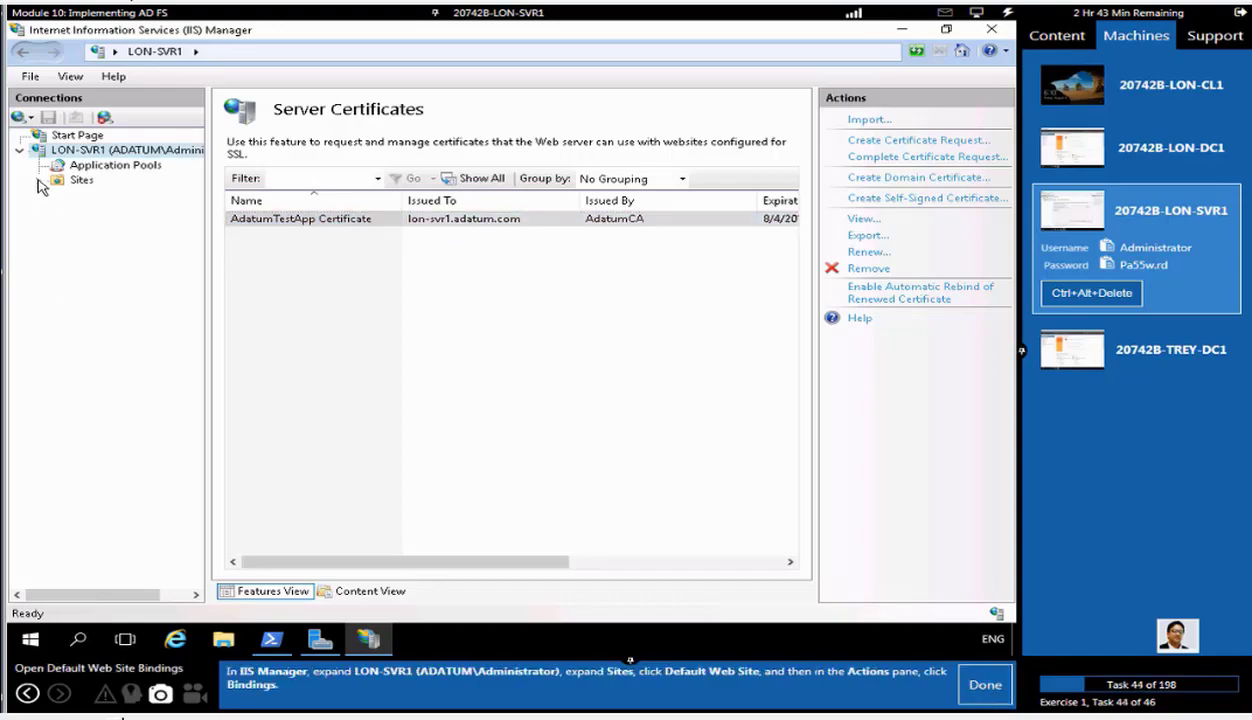
left_click(88, 195)
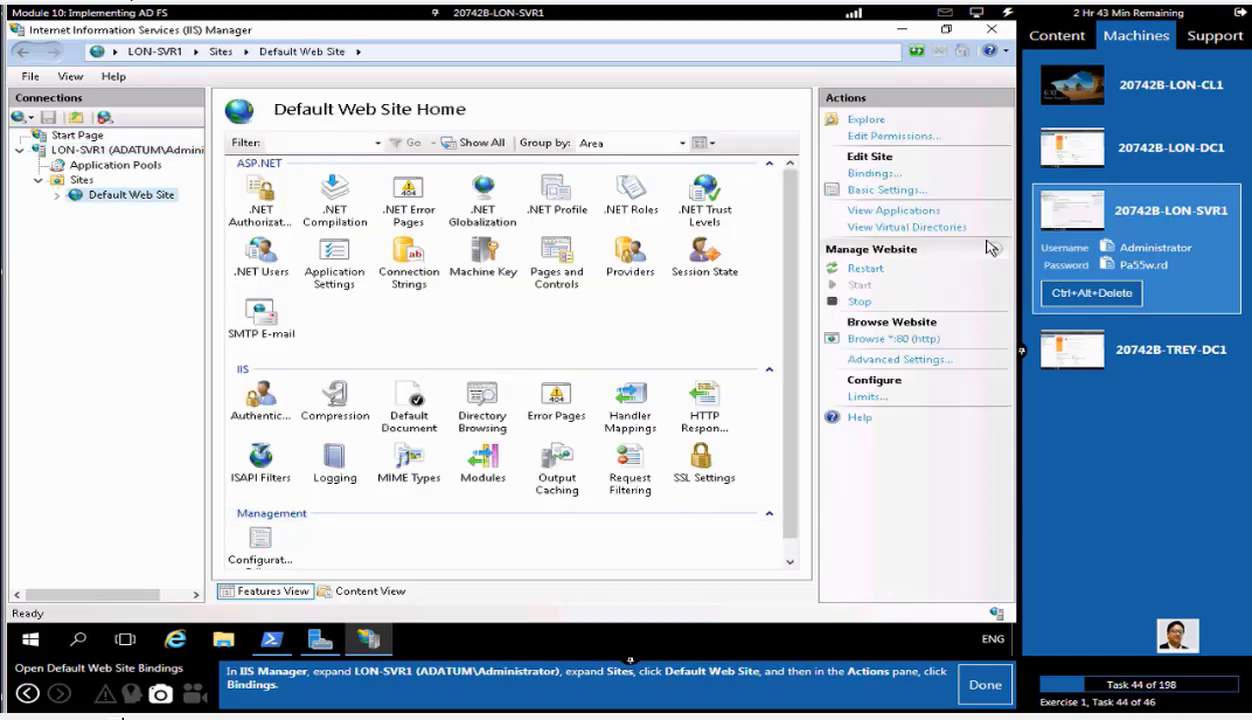
left_click(866, 174)
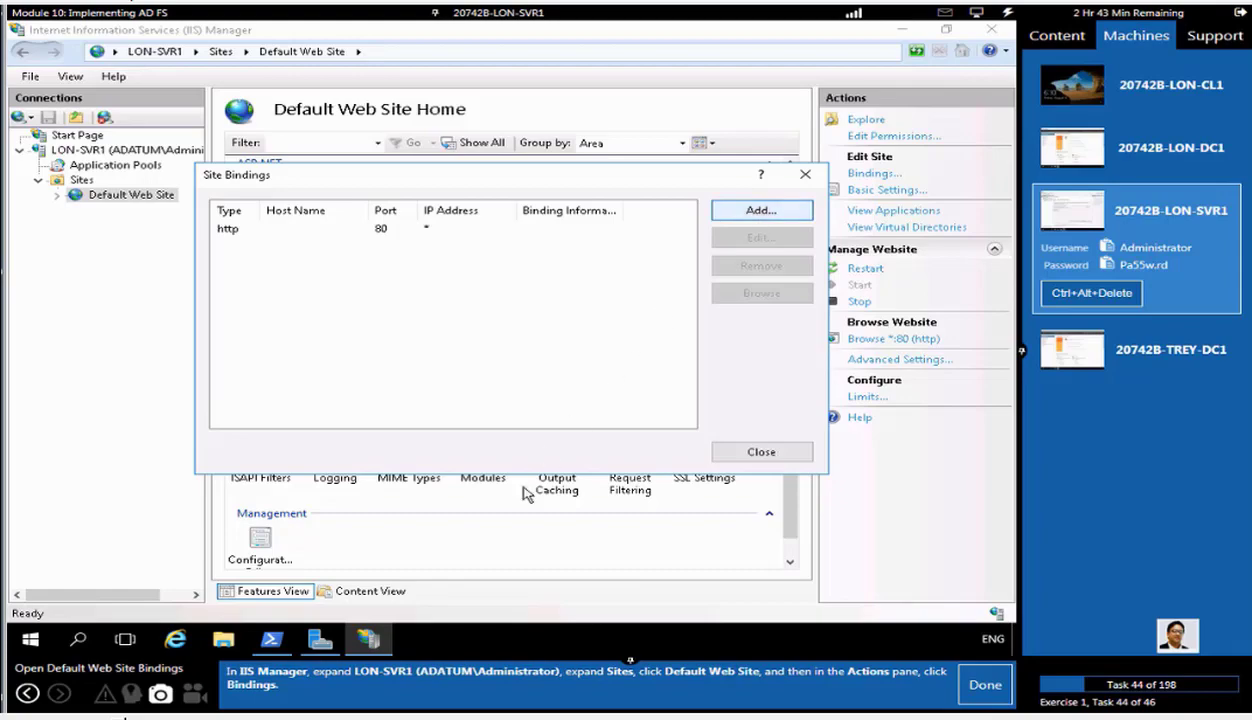
left_click(370, 249)
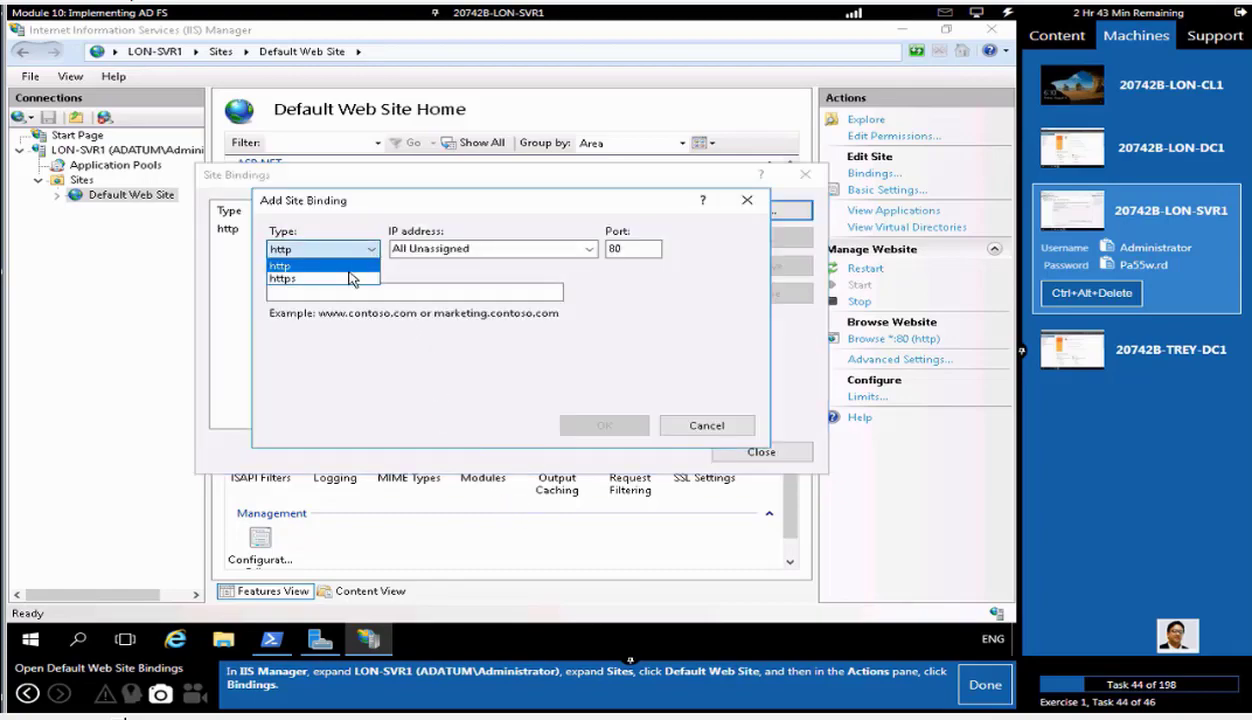
left_click(350, 278)
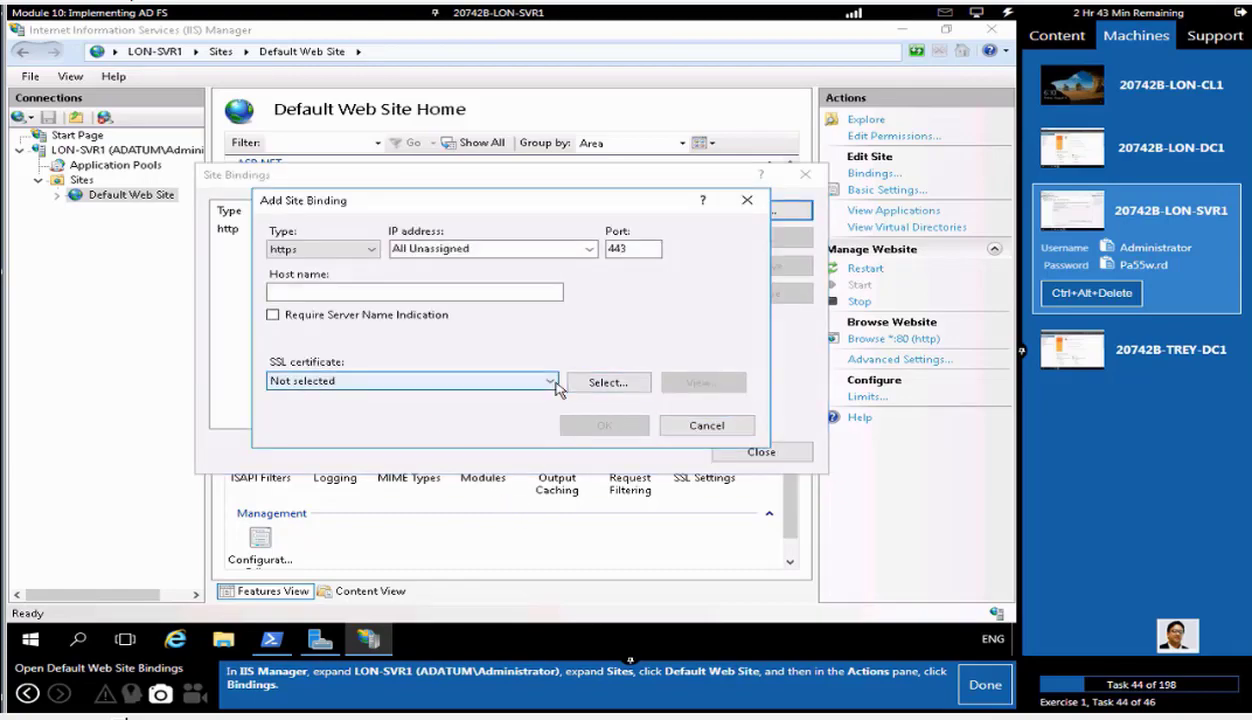
- Use AdatumTestApp Certificate as the binding's SSL certificate and save it
left_click(556, 383)
left_click(393, 411)
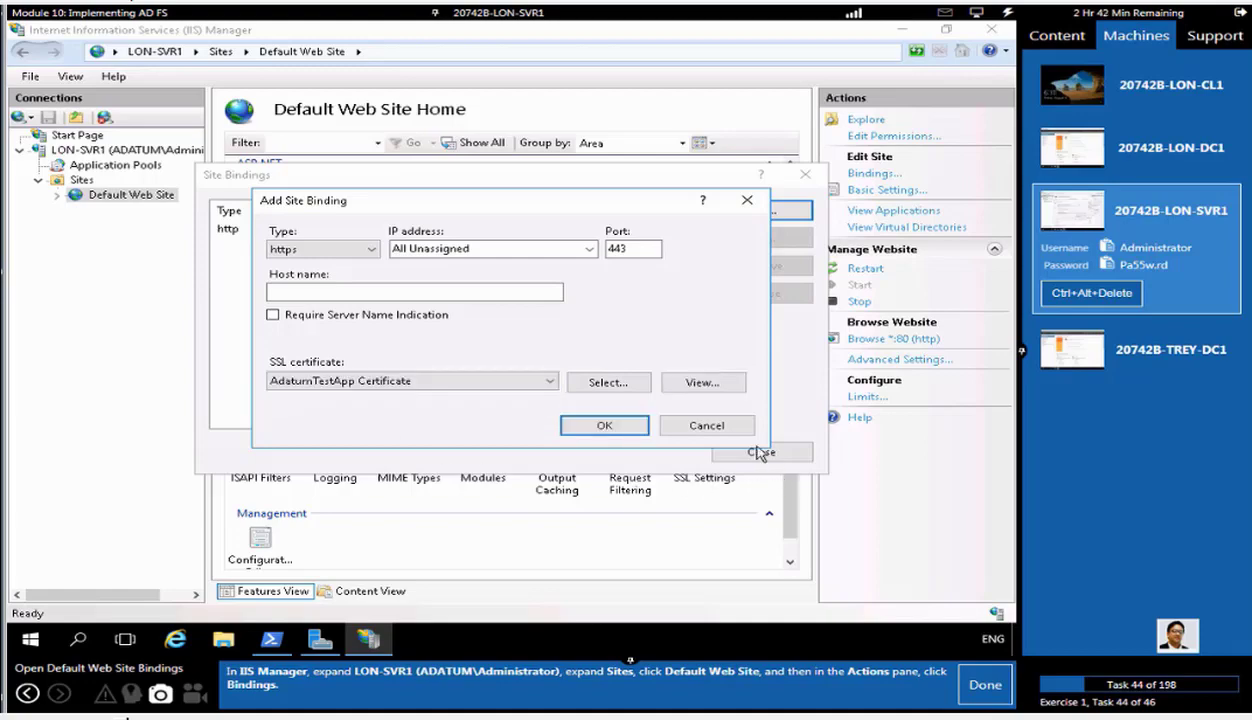
left_click(696, 384)
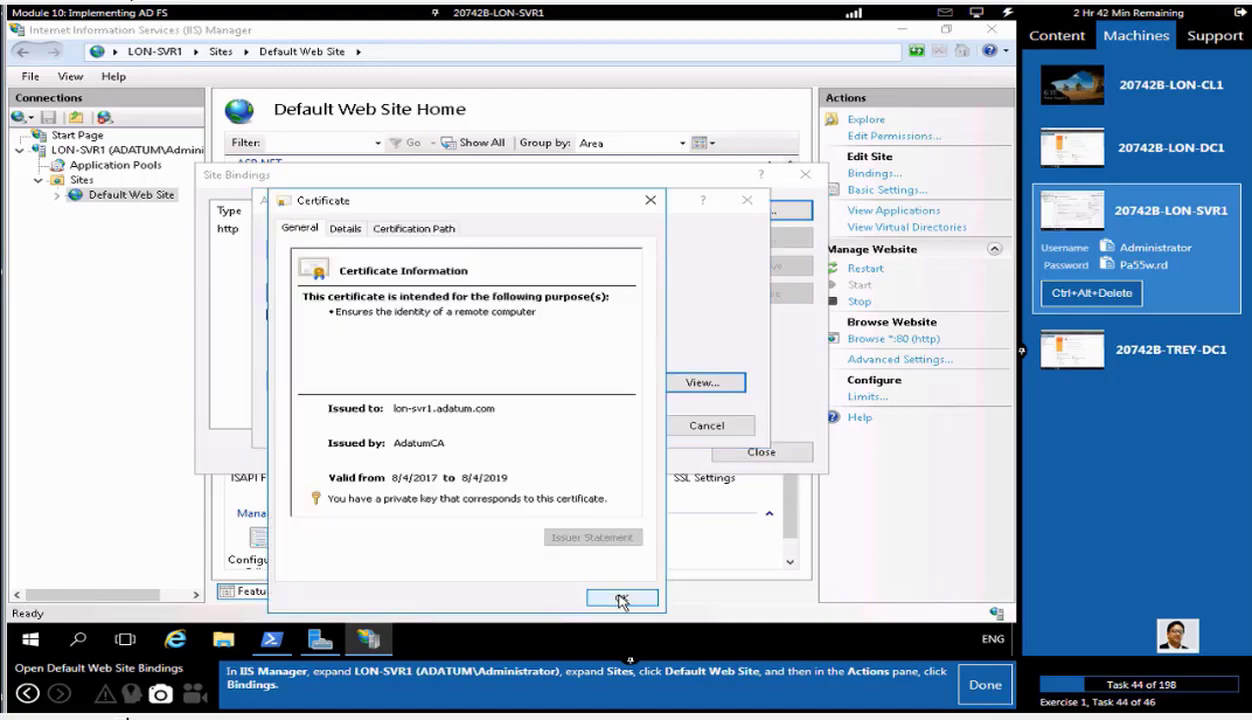
left_click(621, 600)
left_click(604, 430)
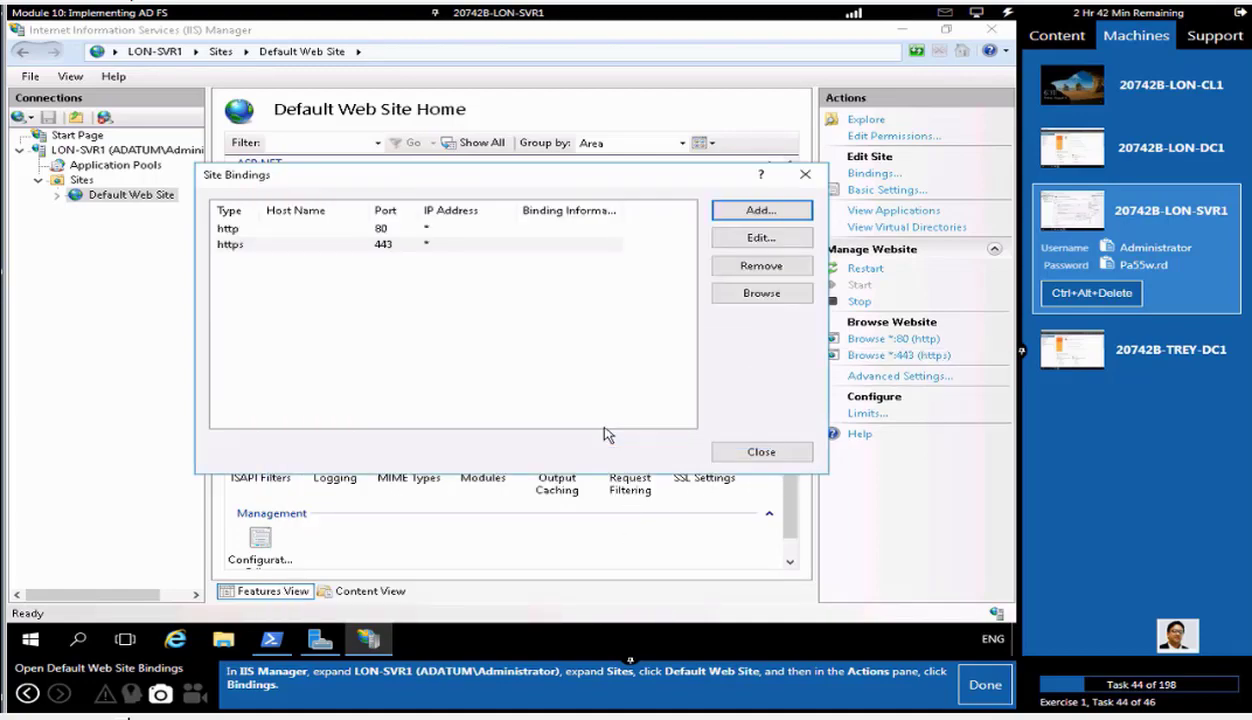
left_click(985, 686)
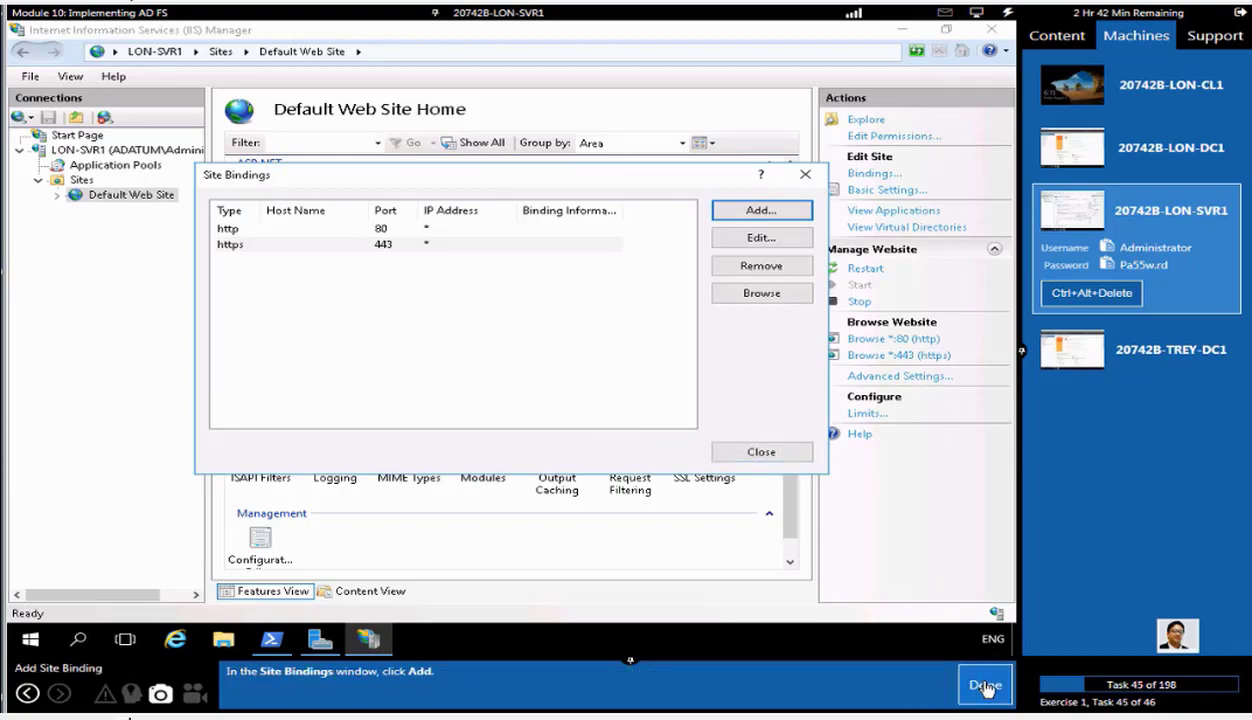
left_click(985, 686)
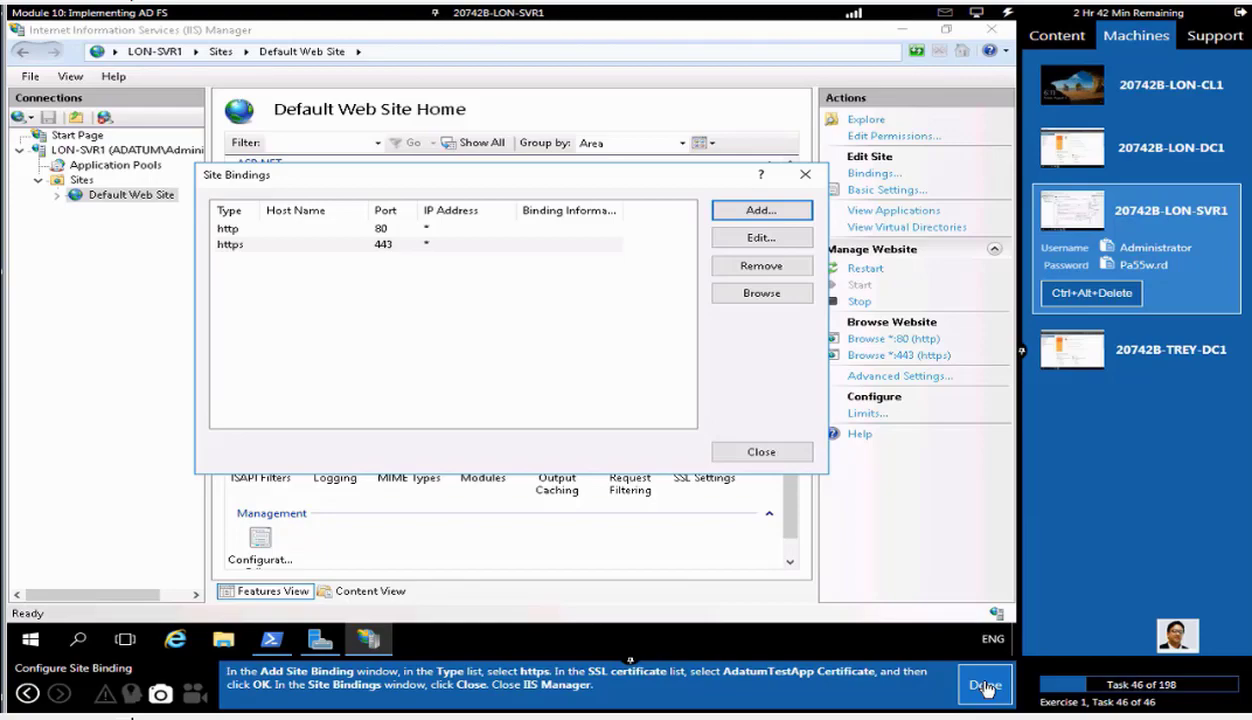
- Close the bindings list and IIS Manager, then continue to the AD FS exercise overview
left_click(729, 452)
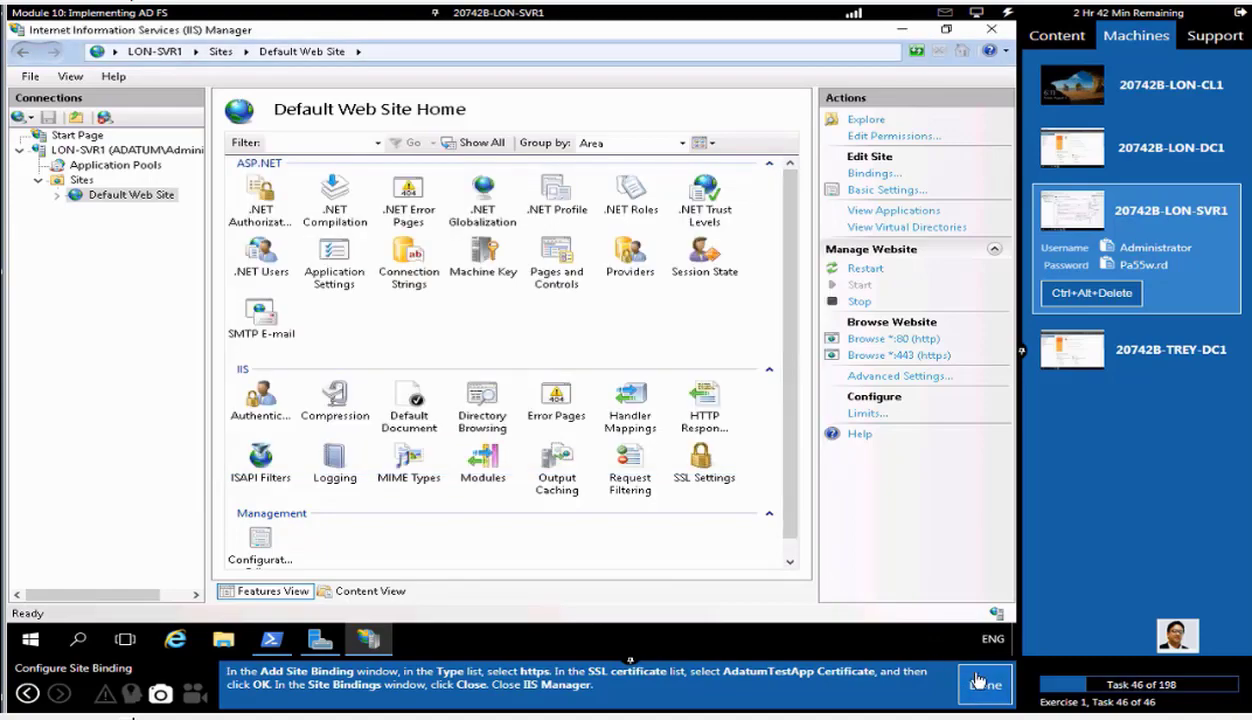
left_click(991, 29)
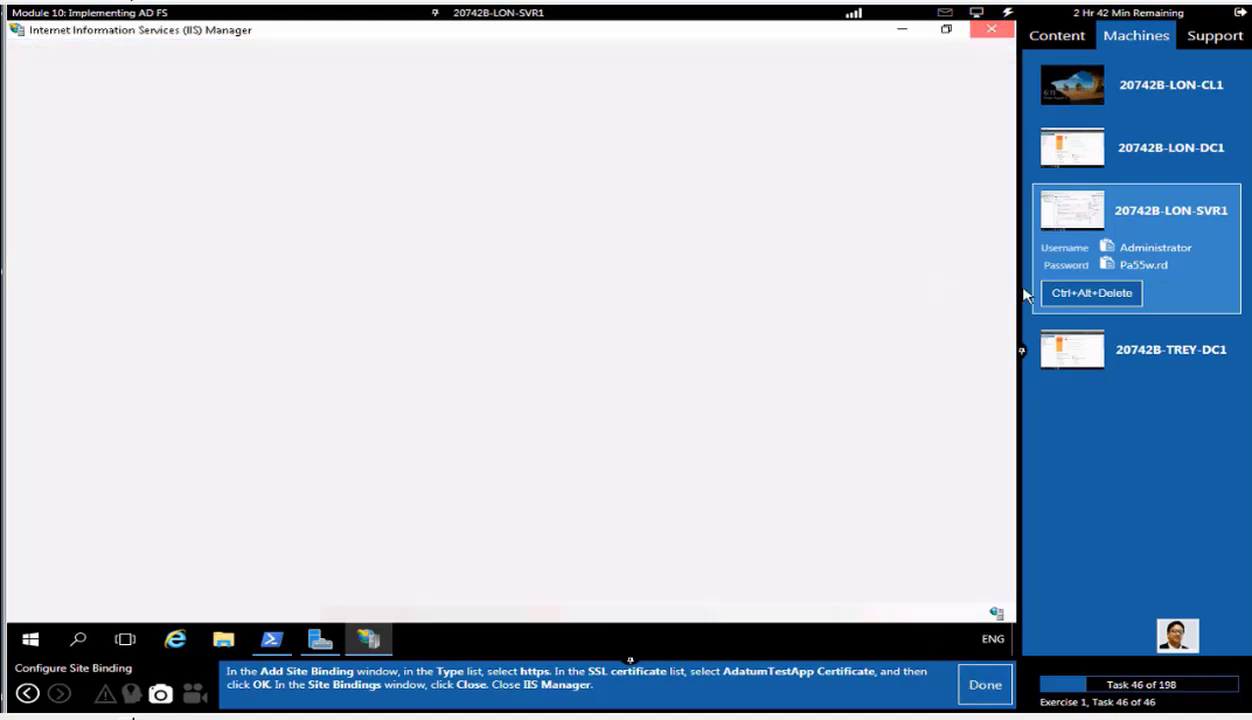
left_click(985, 684)
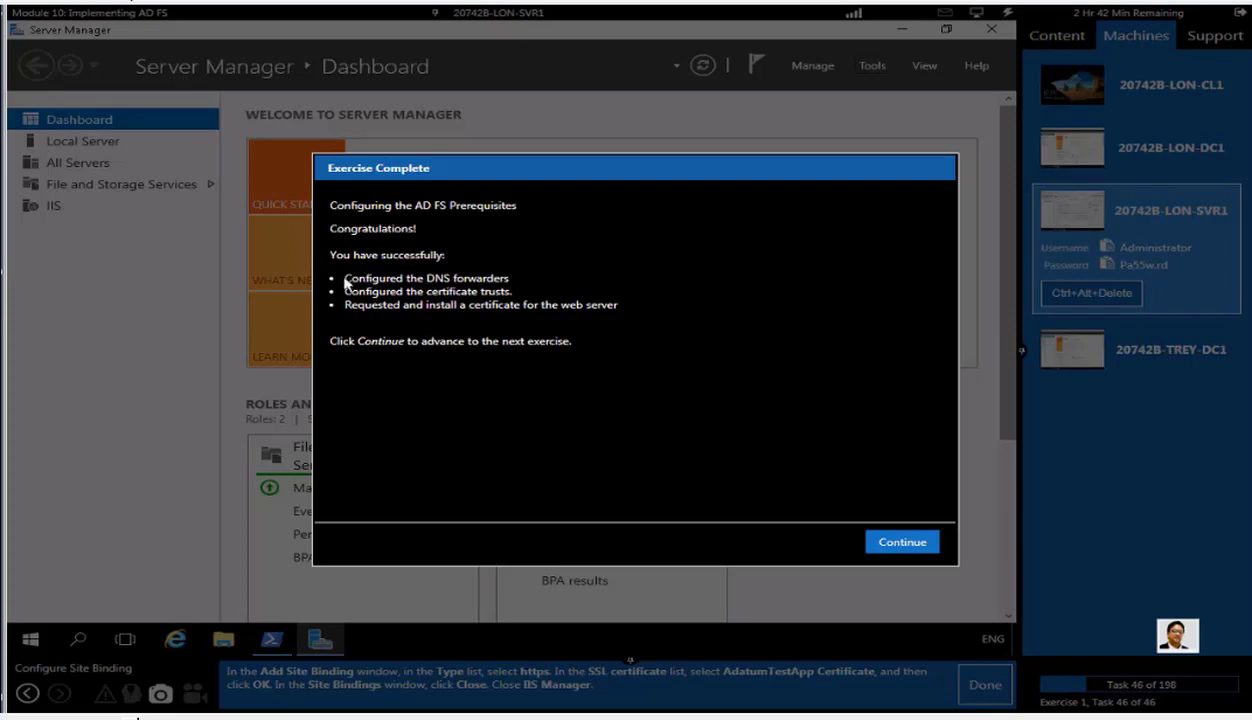
left_click_drag(345, 281, 626, 316)
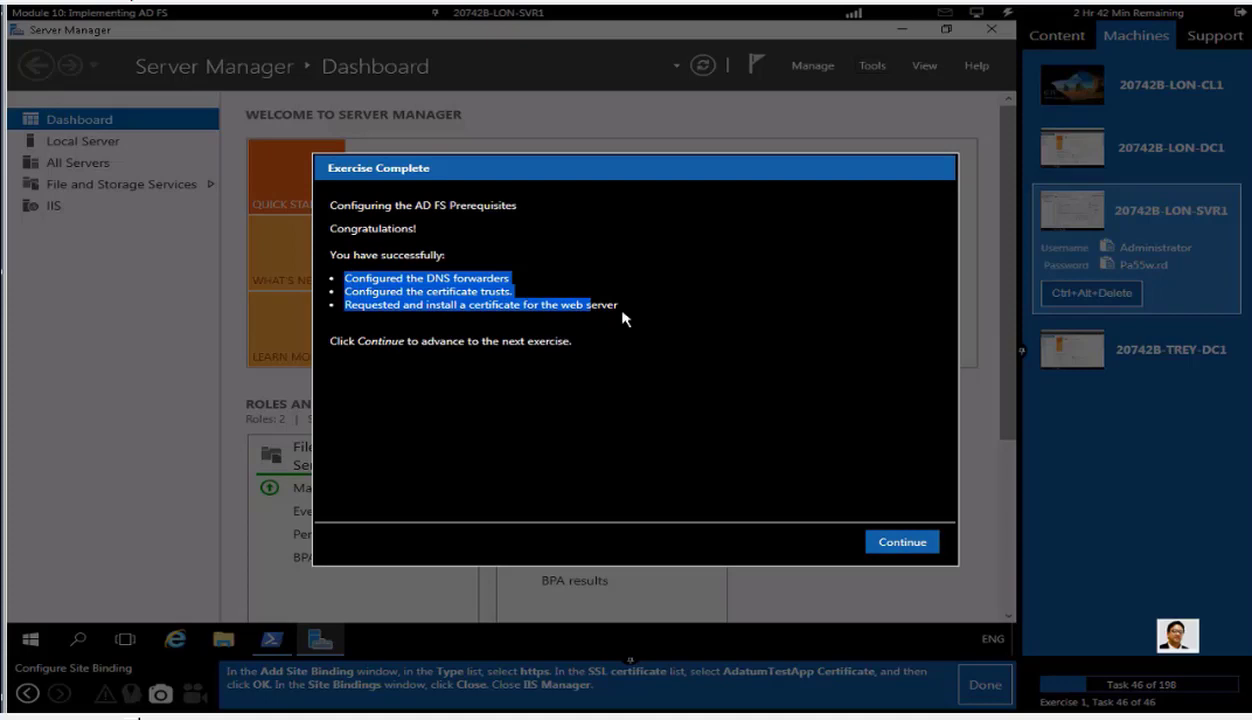
left_click(688, 403)
left_click(900, 542)
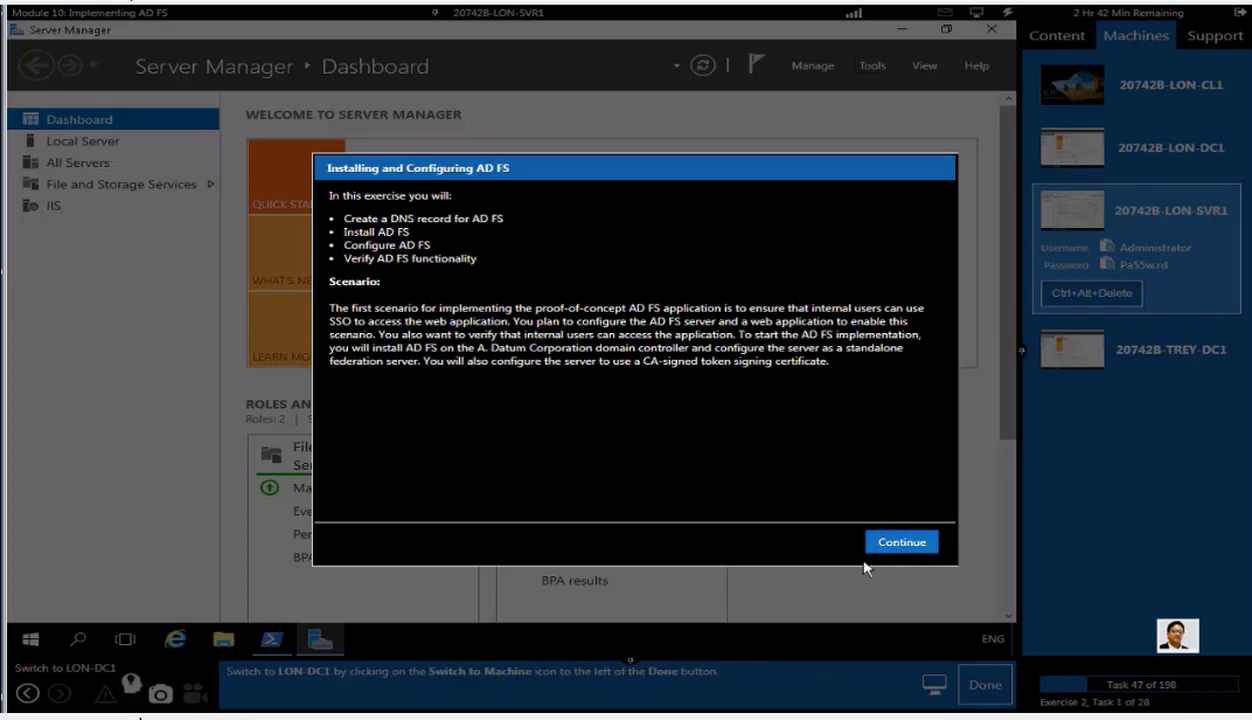